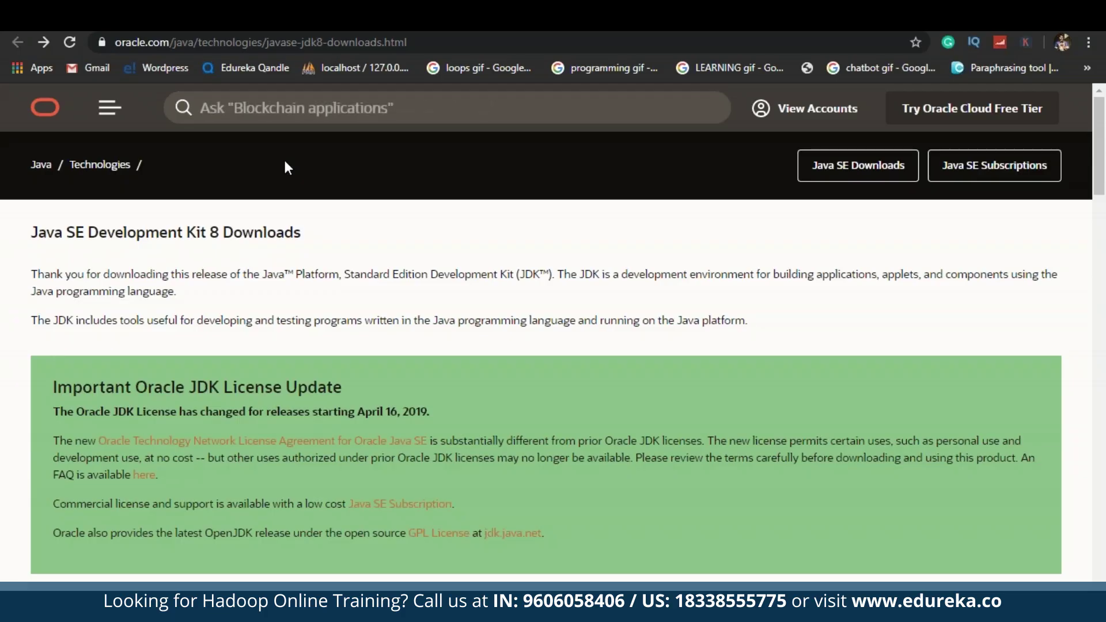
- Download jdk-8u241-windows-x64.exe, accepting the Oracle Technology Network licence agreement and signing in to the Oracle account
{"action": "scroll", "coordinate": [284, 166], "scroll_direction": "down", "scroll_amount": 3}
{"action": "scroll", "coordinate": [284, 163], "scroll_direction": "down", "scroll_amount": 9}
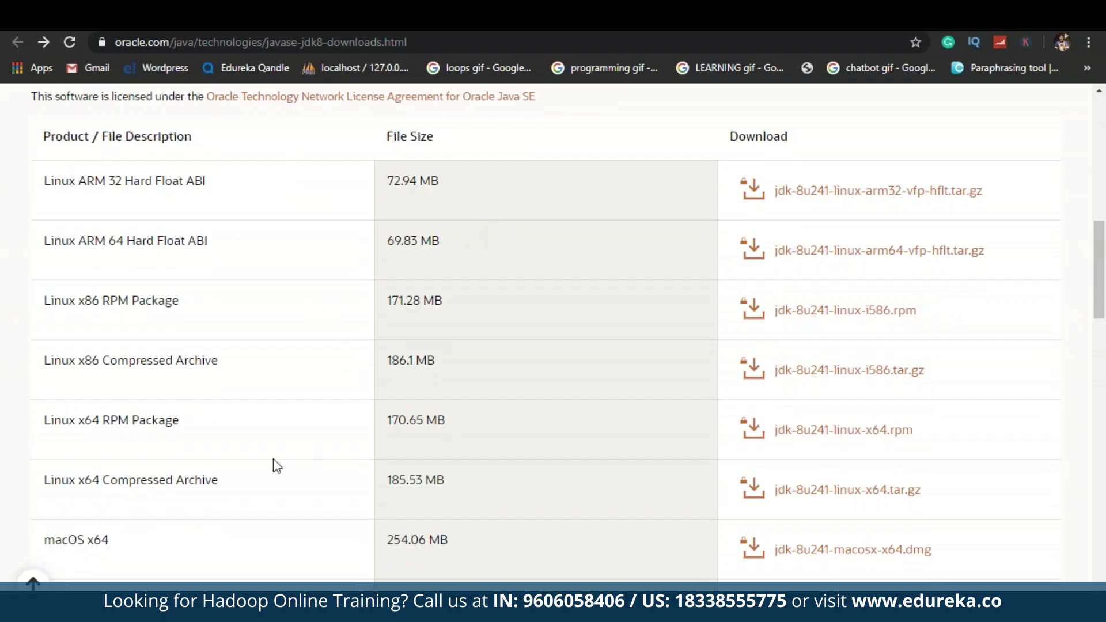
{"action": "scroll", "coordinate": [277, 466], "scroll_direction": "down", "scroll_amount": 9}
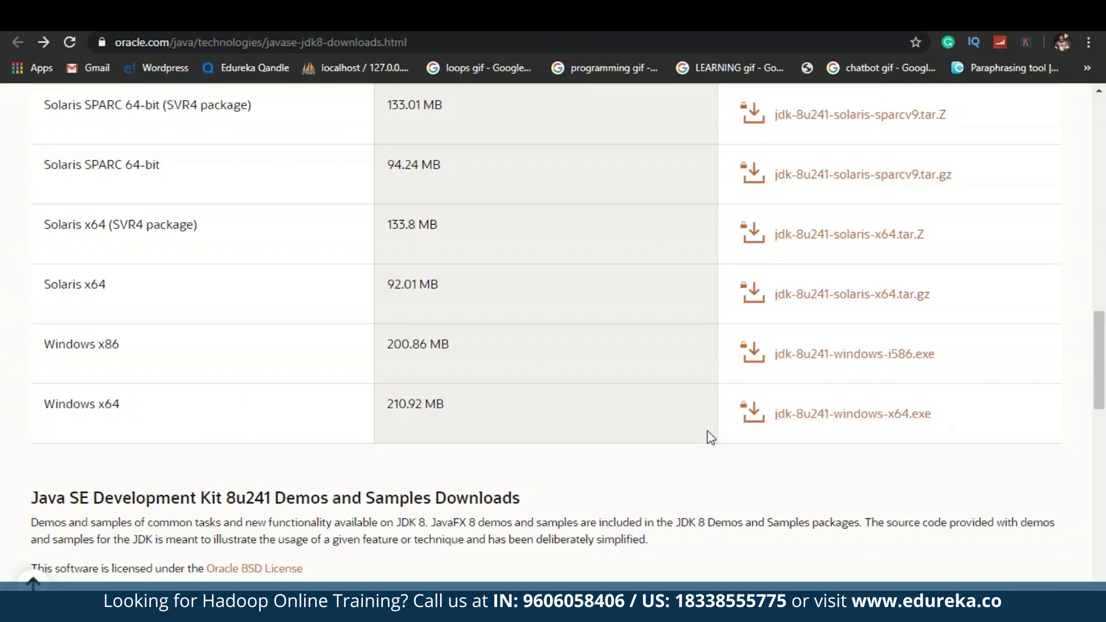
{"action": "left_click_drag", "start_coordinate": [277, 424], "coordinate": [547, 439]}
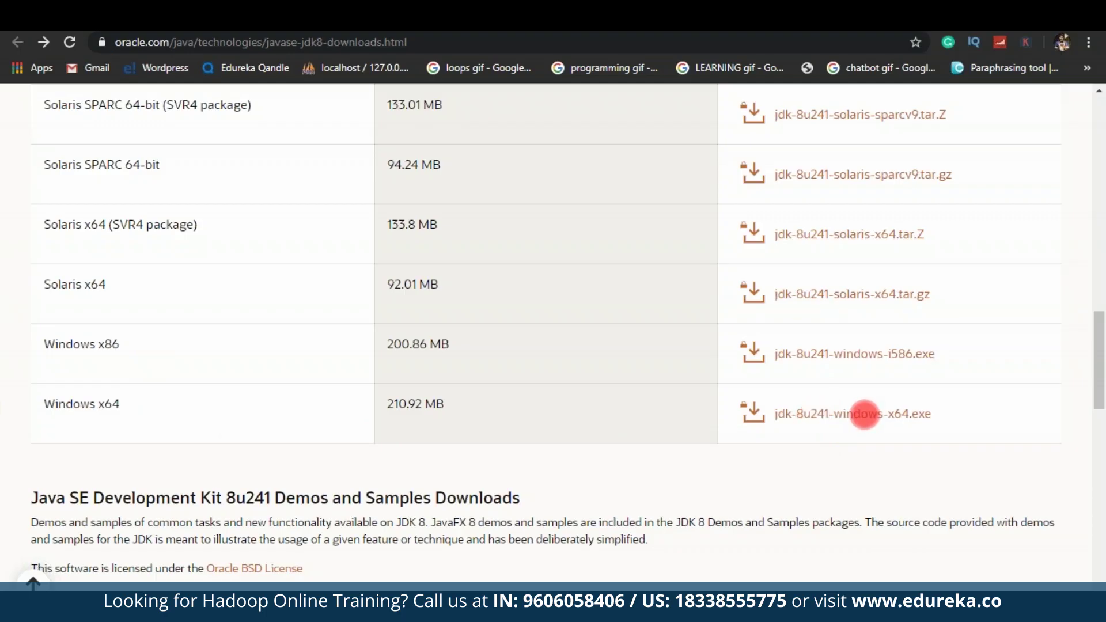
{"action": "left_click", "coordinate": [865, 414]}
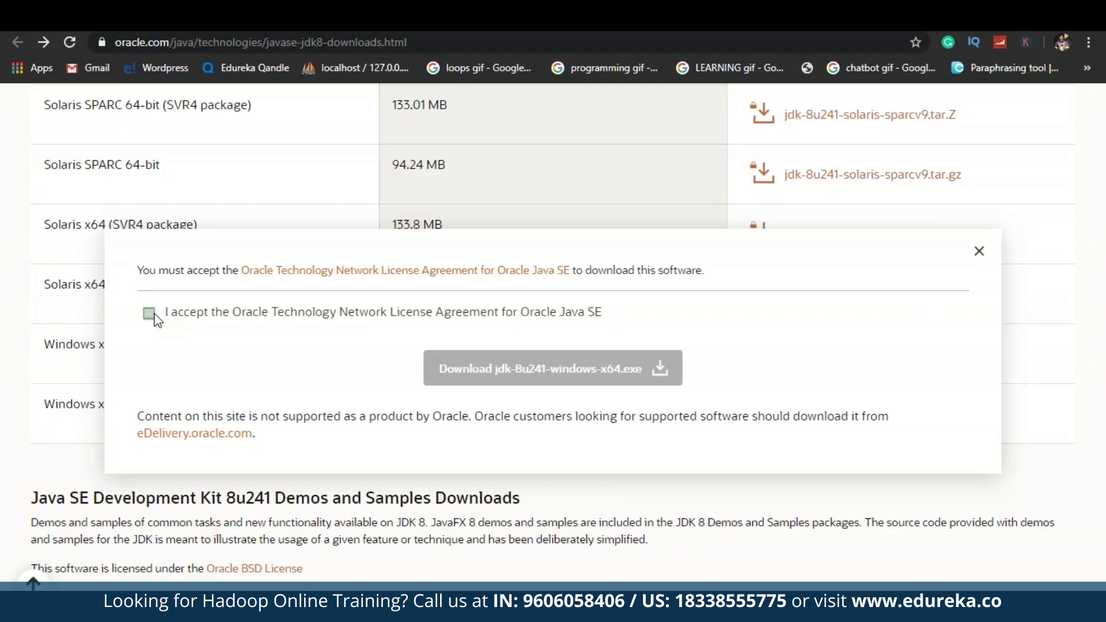
{"action": "left_click", "coordinate": [149, 314]}
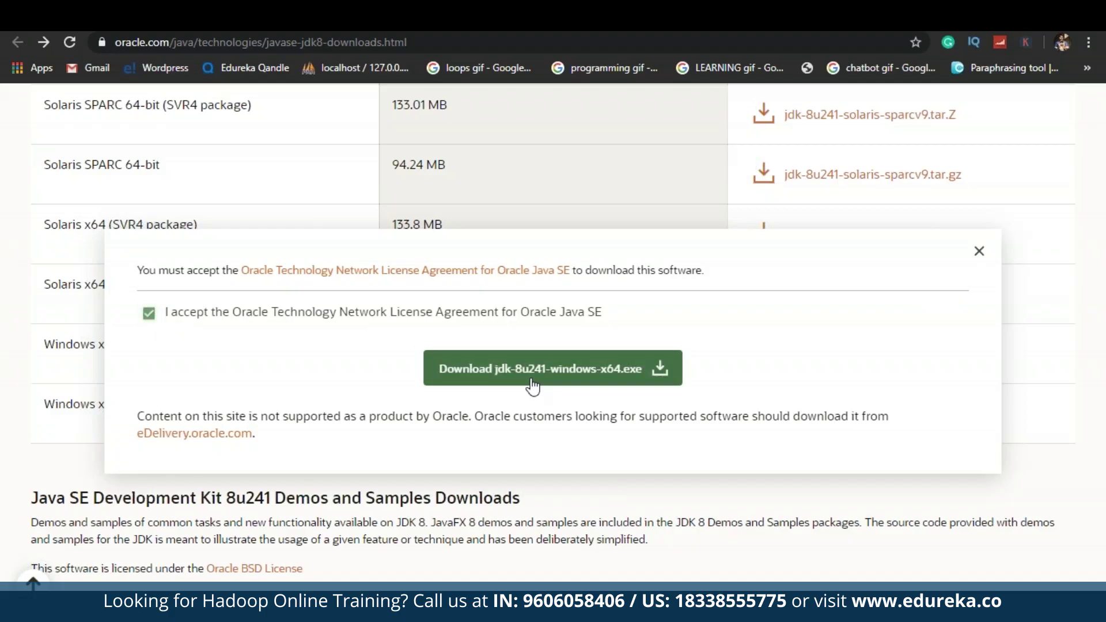
{"action": "left_click", "coordinate": [533, 385]}
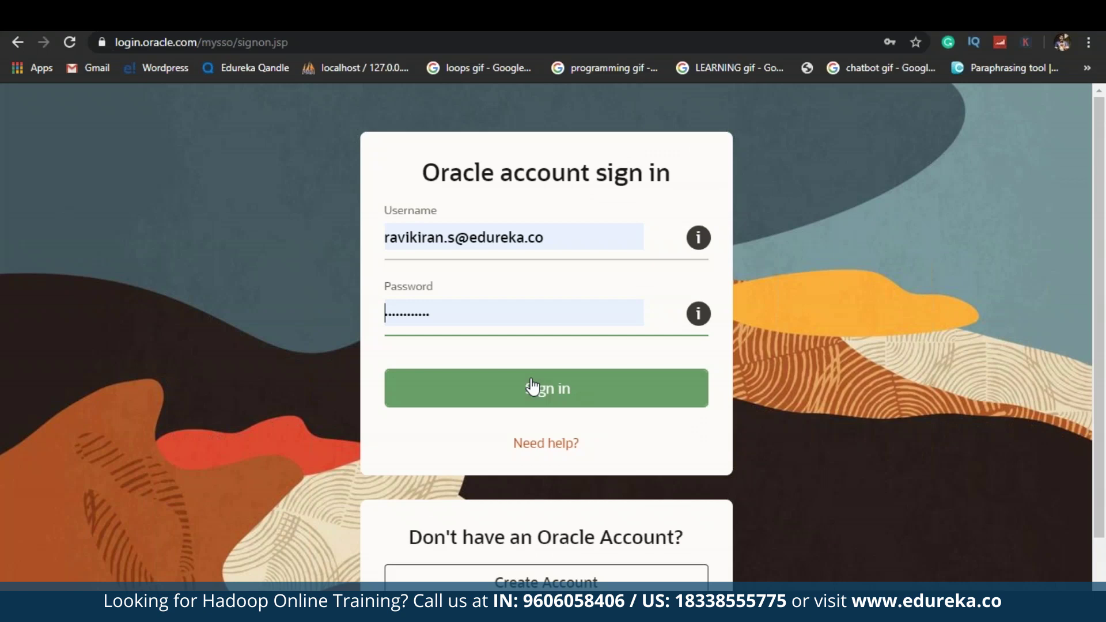
{"action": "left_click", "coordinate": [532, 387]}
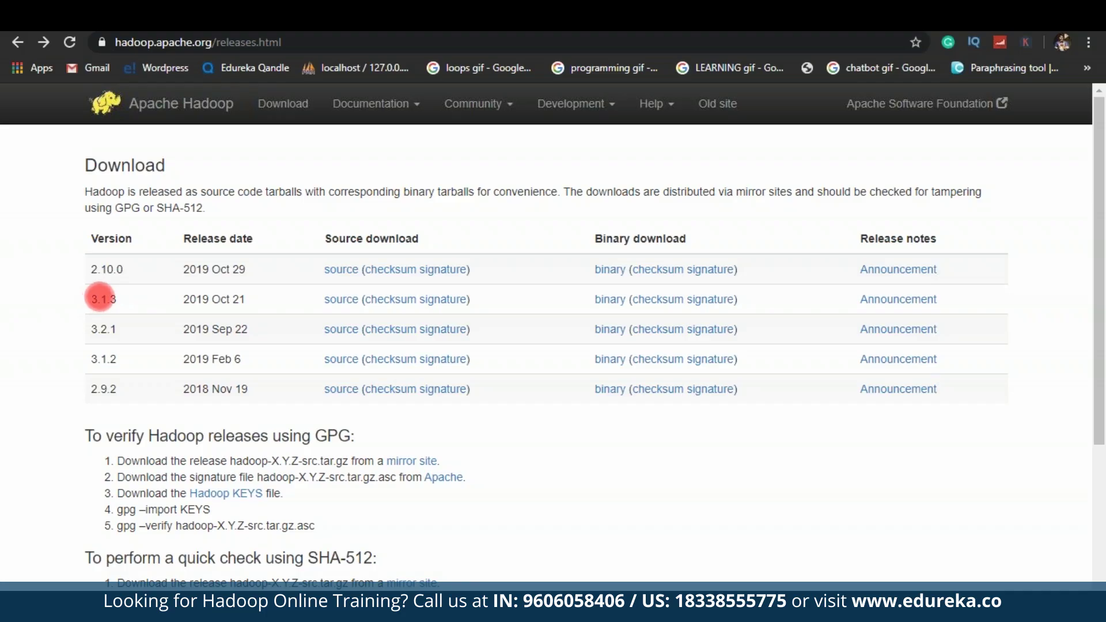
- Download the Hadoop 3.1.3 binary, hadoop-3.1.3.tar.gz, from the suggested Apache mirror site
{"action": "left_click", "coordinate": [603, 305]}
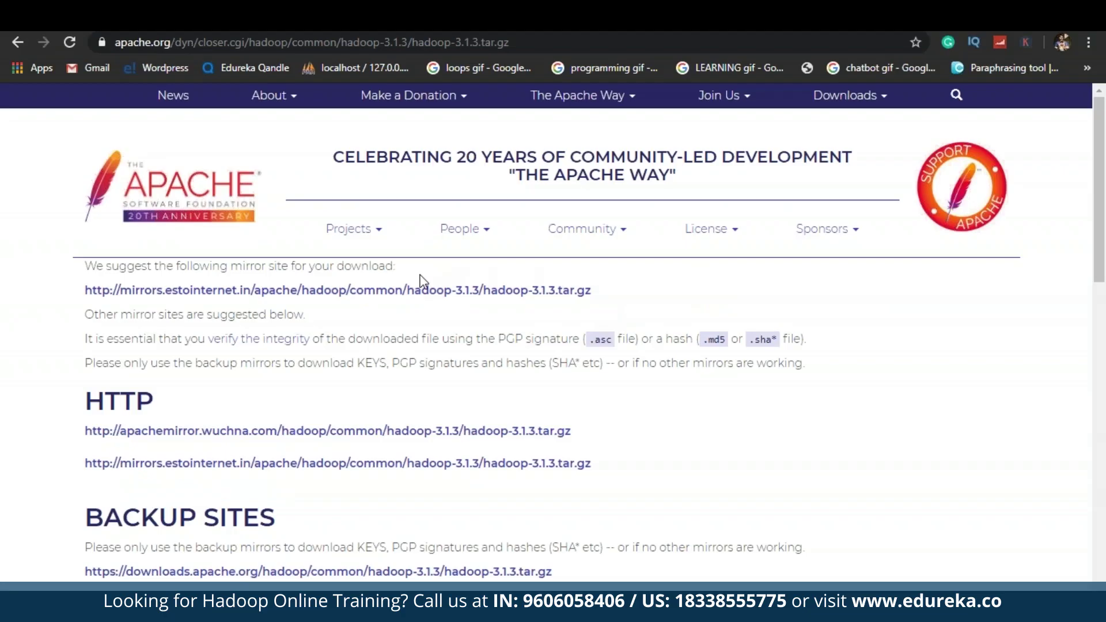
{"action": "left_click", "coordinate": [359, 296]}
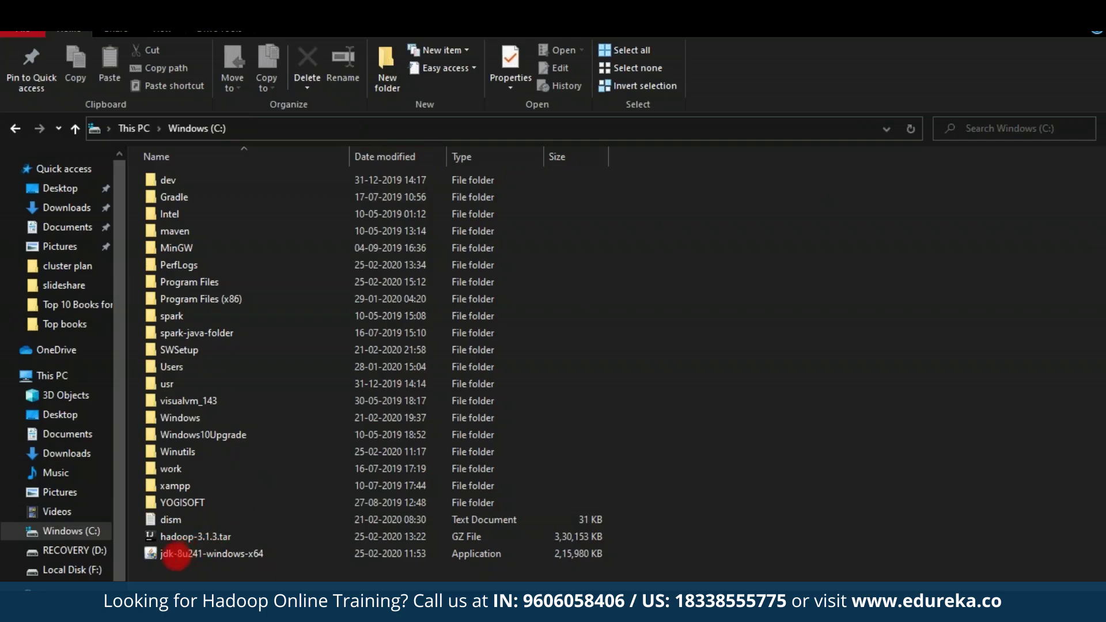
- Run the jdk-8u241-windows-x64 installer on the C: drive, with a new C:\Java folder as Java's destination, through to completion
{"action": "double_click", "coordinate": [415, 554]}
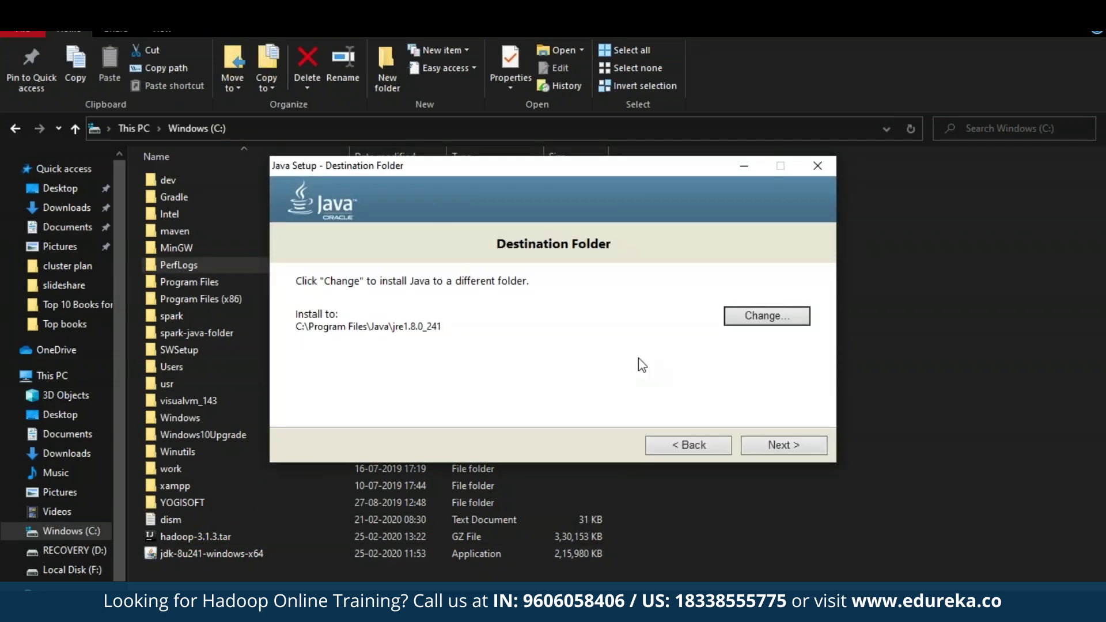
{"action": "left_click", "coordinate": [770, 318]}
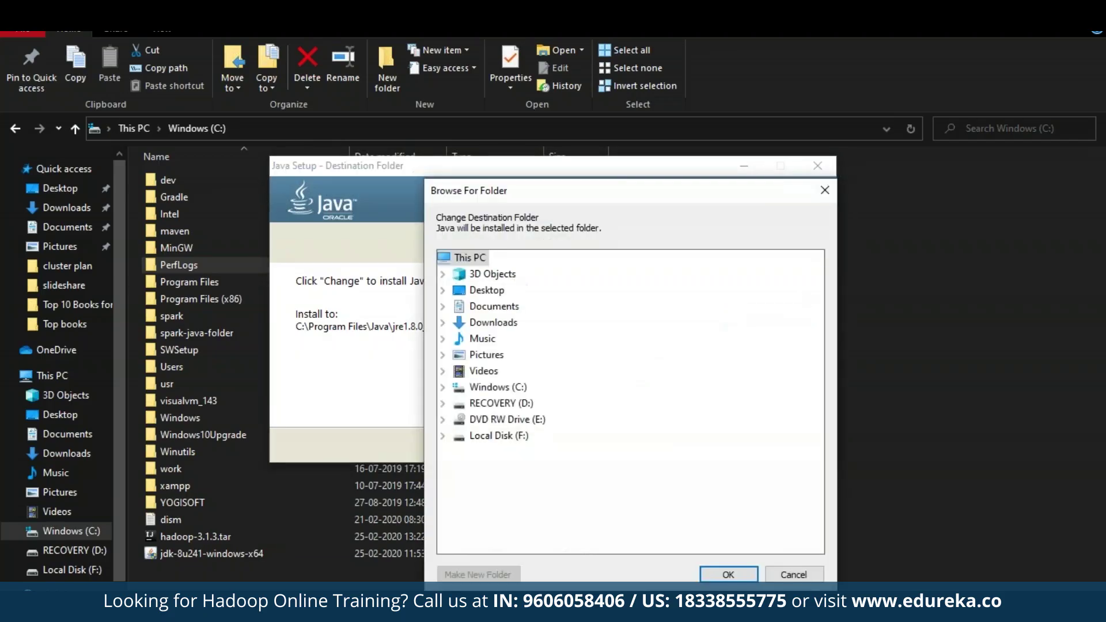
{"action": "double_click", "coordinate": [504, 389]}
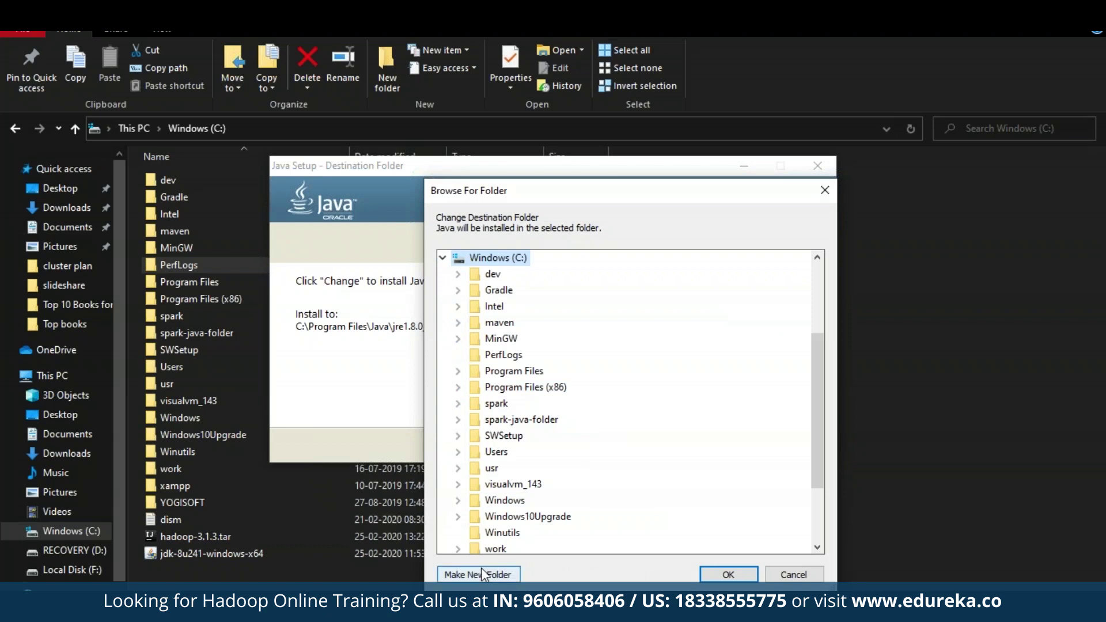
{"action": "left_click", "coordinate": [483, 575]}
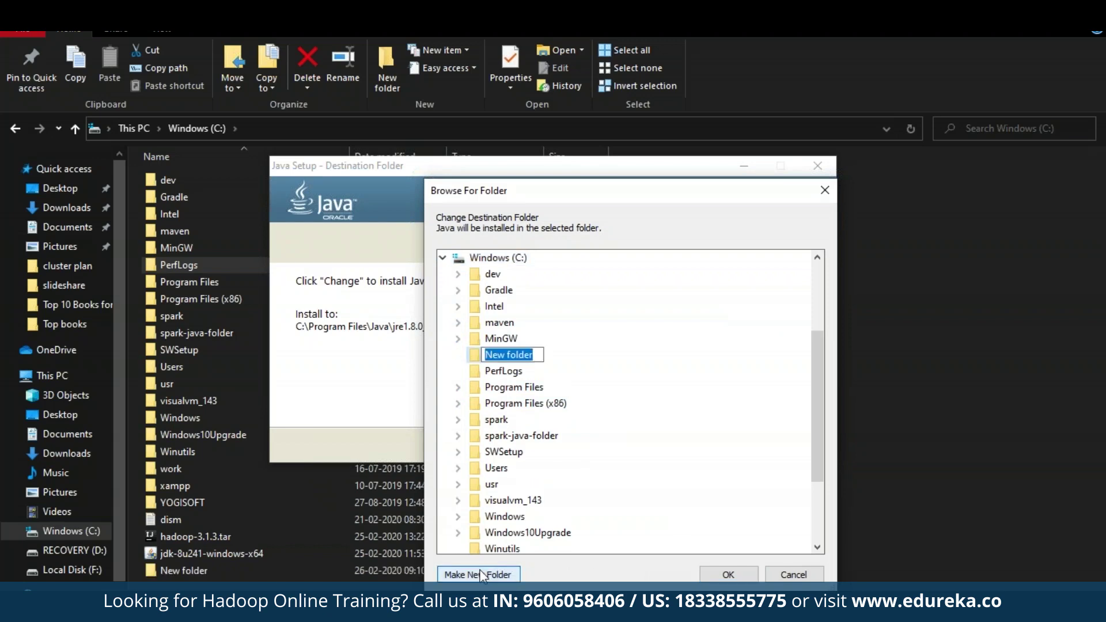
{"action": "type", "text": "va"}
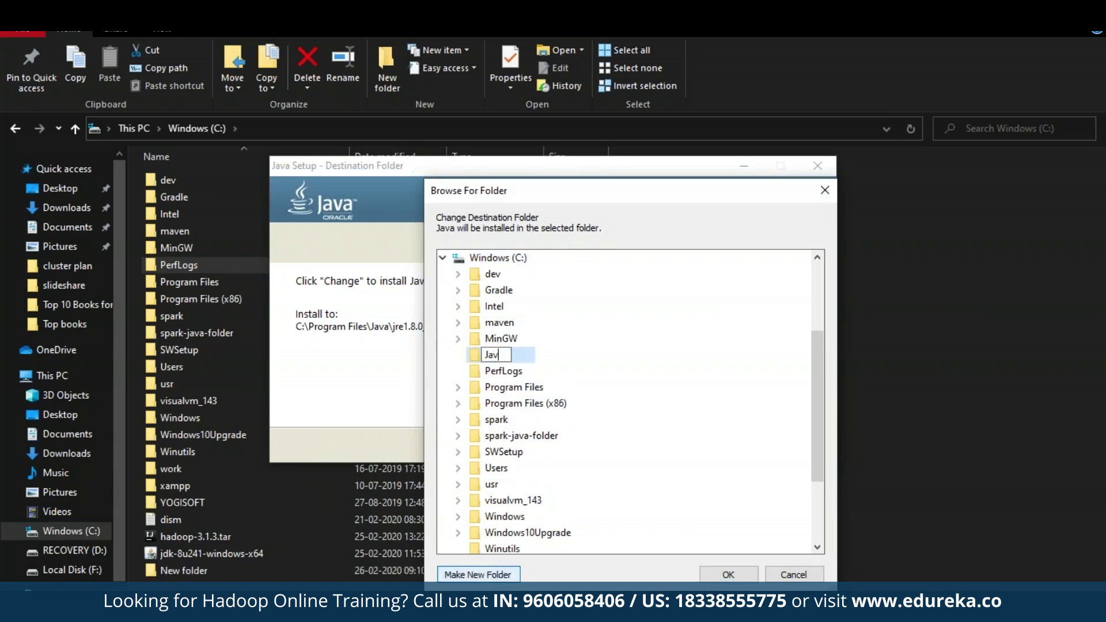
{"action": "left_click", "coordinate": [728, 574]}
{"action": "left_click", "coordinate": [756, 448]}
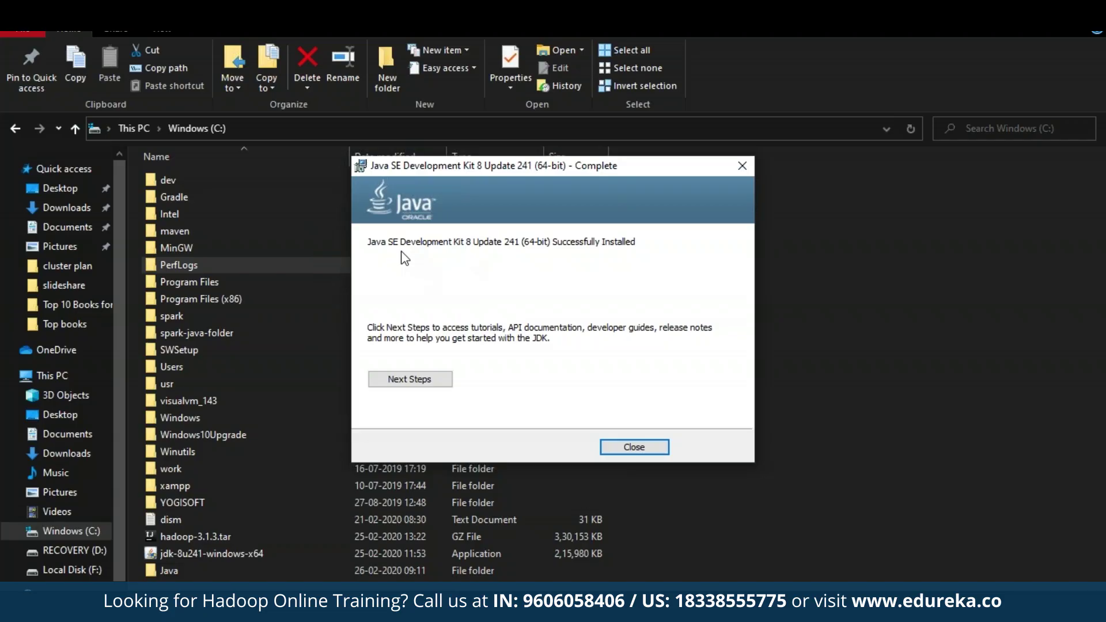
{"action": "left_click", "coordinate": [634, 447]}
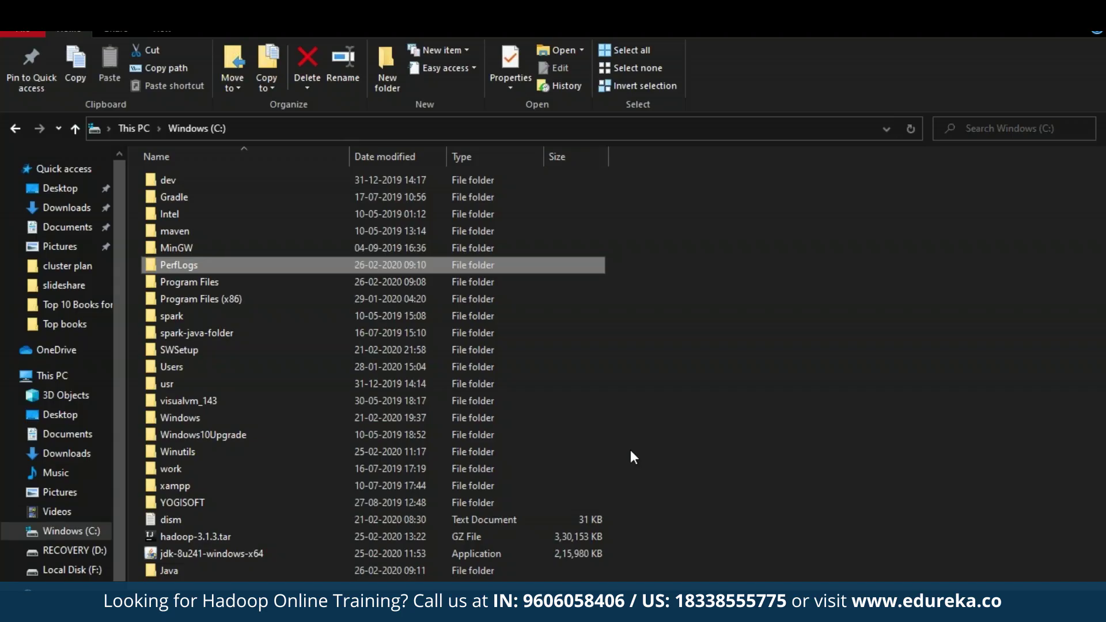
- Move the jdk1.8.0_241 folder from C:\Program Files\Java into C:\Java
{"action": "double_click", "coordinate": [189, 282]}
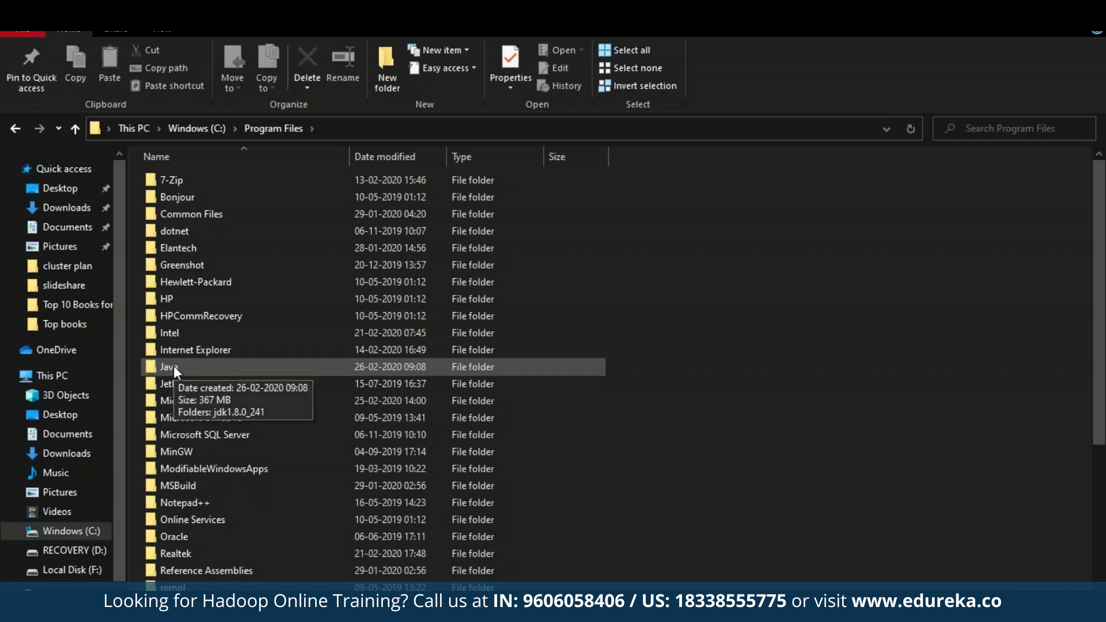
{"action": "double_click", "coordinate": [174, 366]}
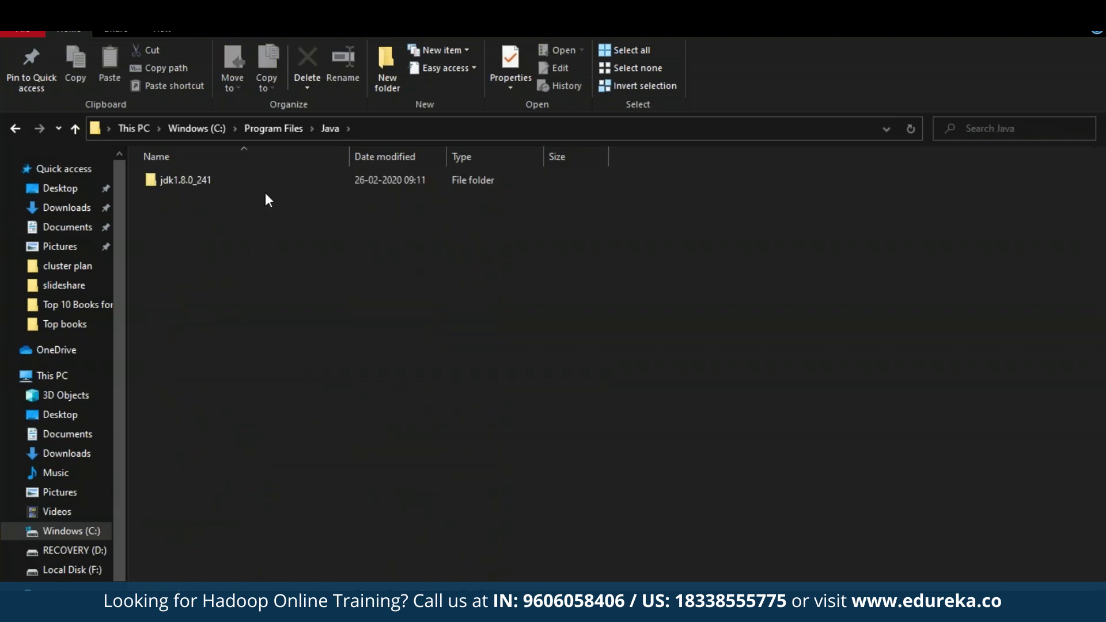
{"action": "double_click", "coordinate": [264, 188]}
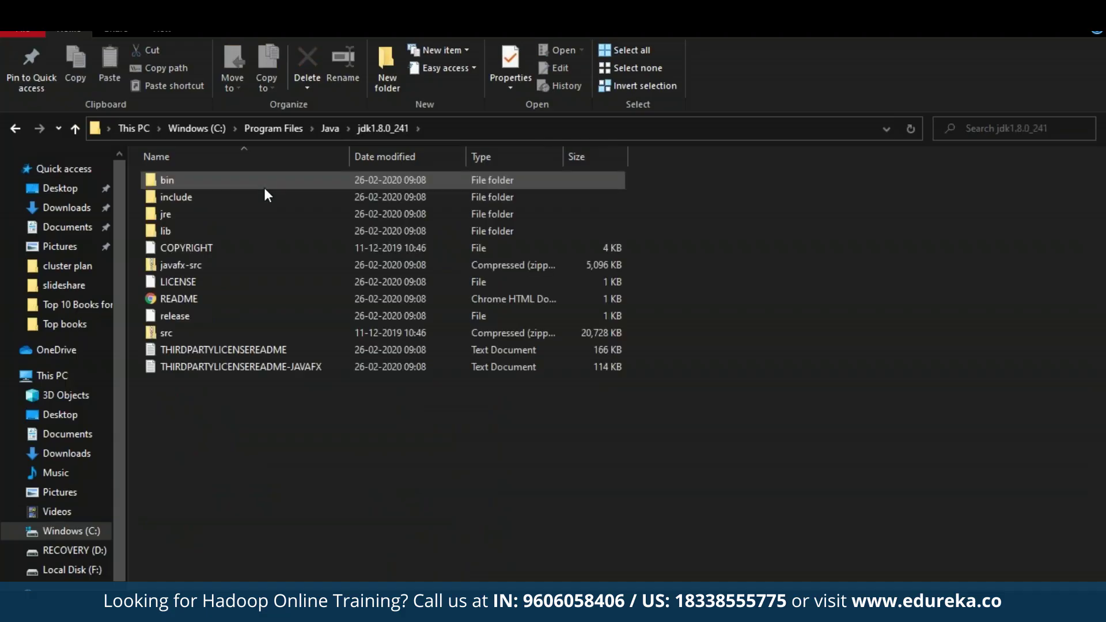
{"action": "left_click", "coordinate": [330, 129]}
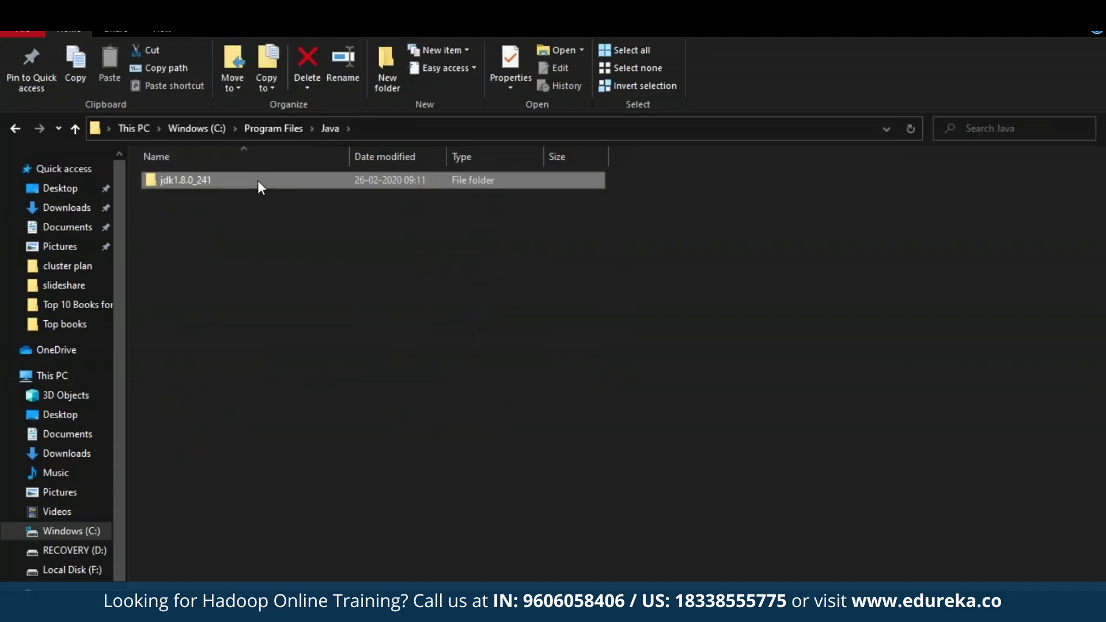
{"action": "left_click", "coordinate": [271, 136]}
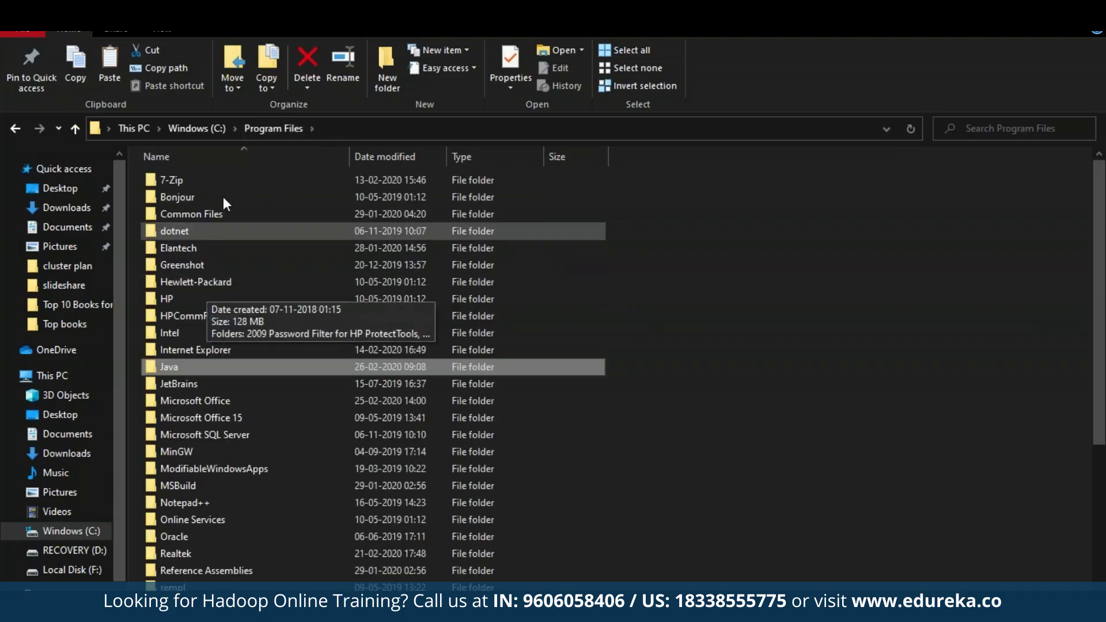
{"action": "left_click", "coordinate": [188, 128]}
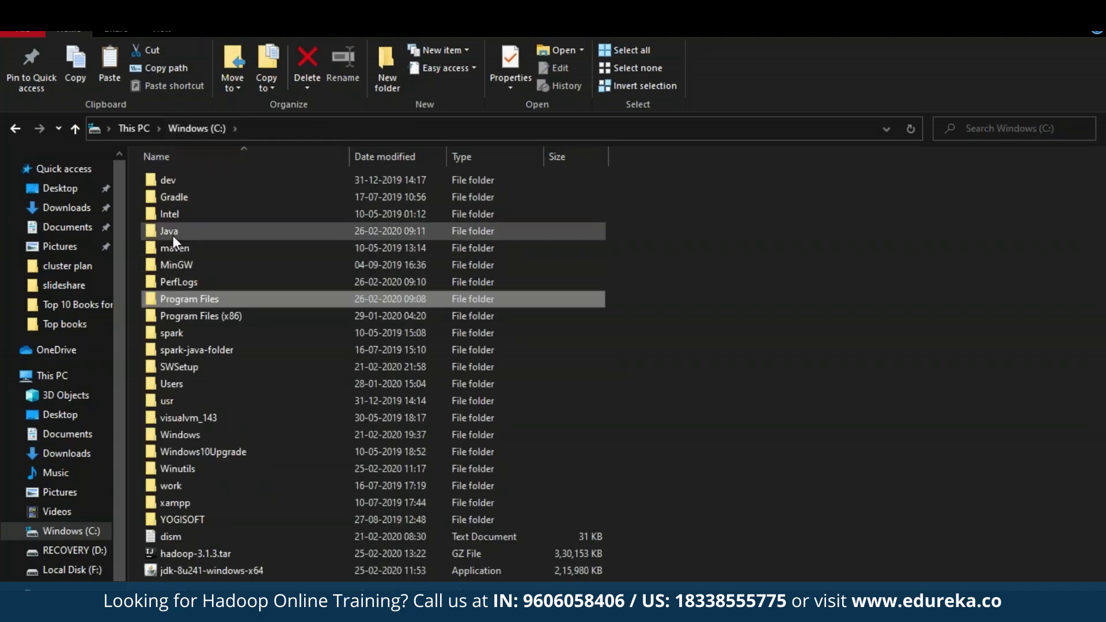
{"action": "double_click", "coordinate": [173, 233]}
{"action": "key", "text": "ctrl+v"}
{"action": "left_click", "coordinate": [512, 209]}
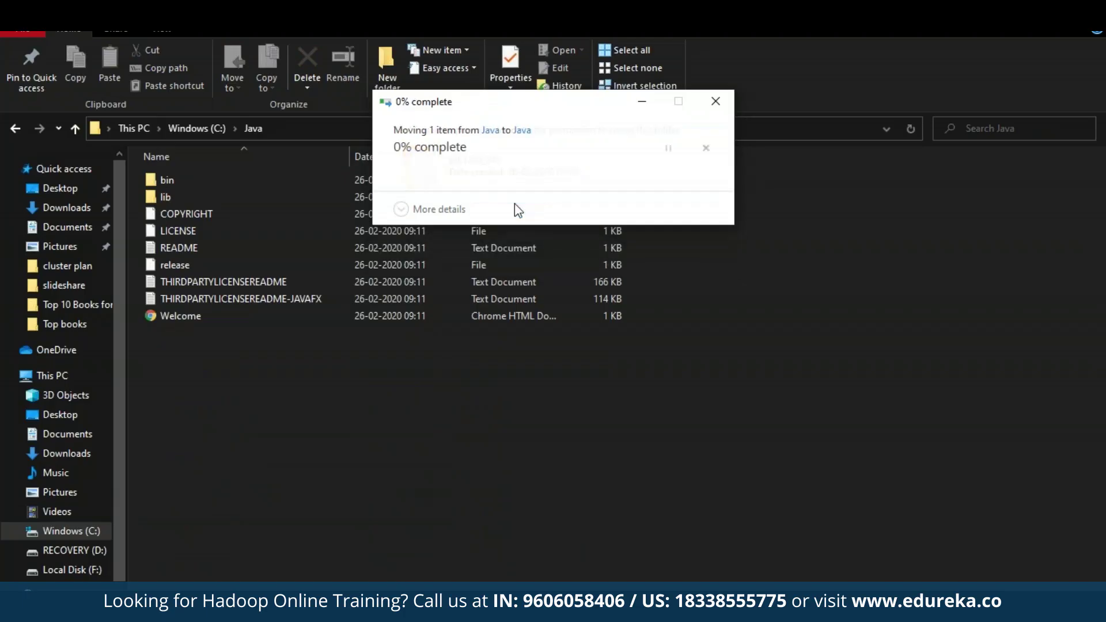
- Permanently delete the Java folder from C:\Program Files and check the contents of C:\Java
{"action": "left_click", "coordinate": [209, 128]}
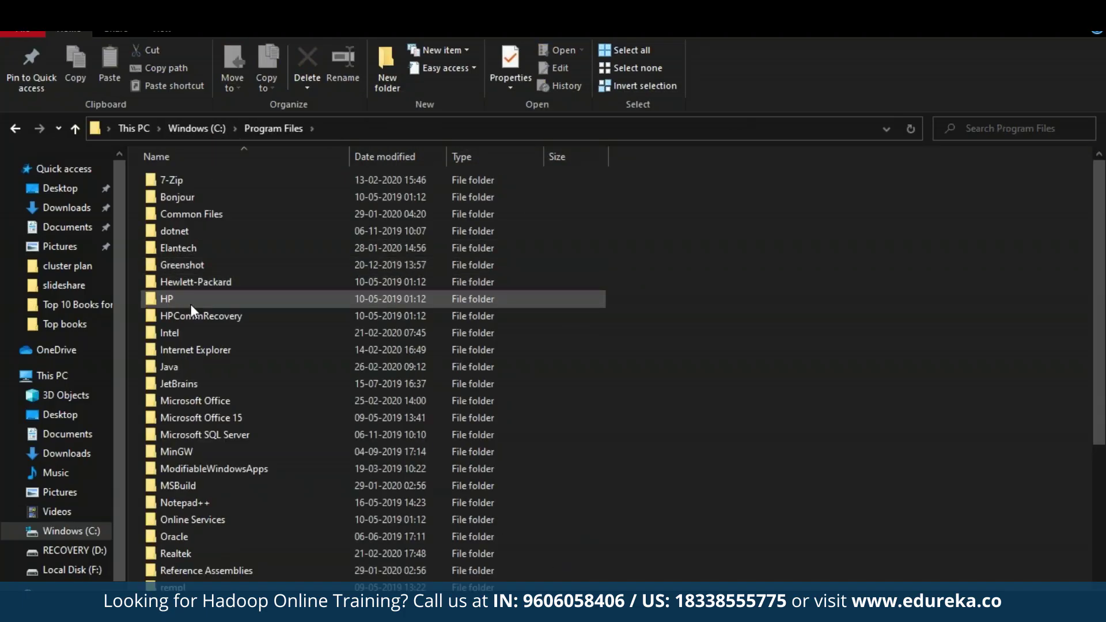
{"action": "left_click", "coordinate": [182, 371]}
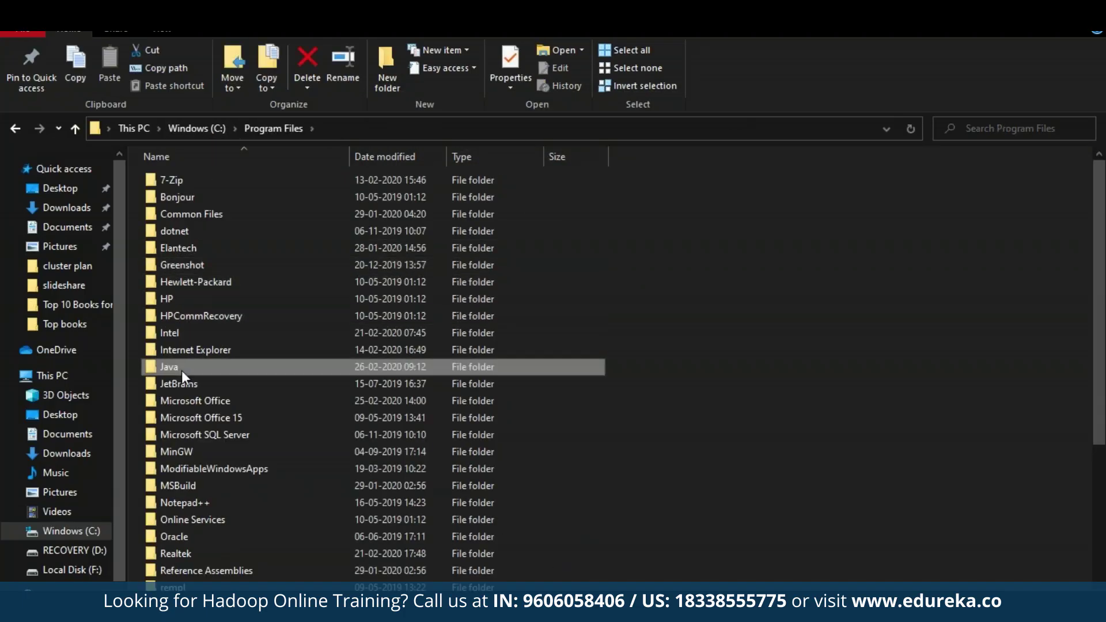
{"action": "key", "text": "shift+Delete"}
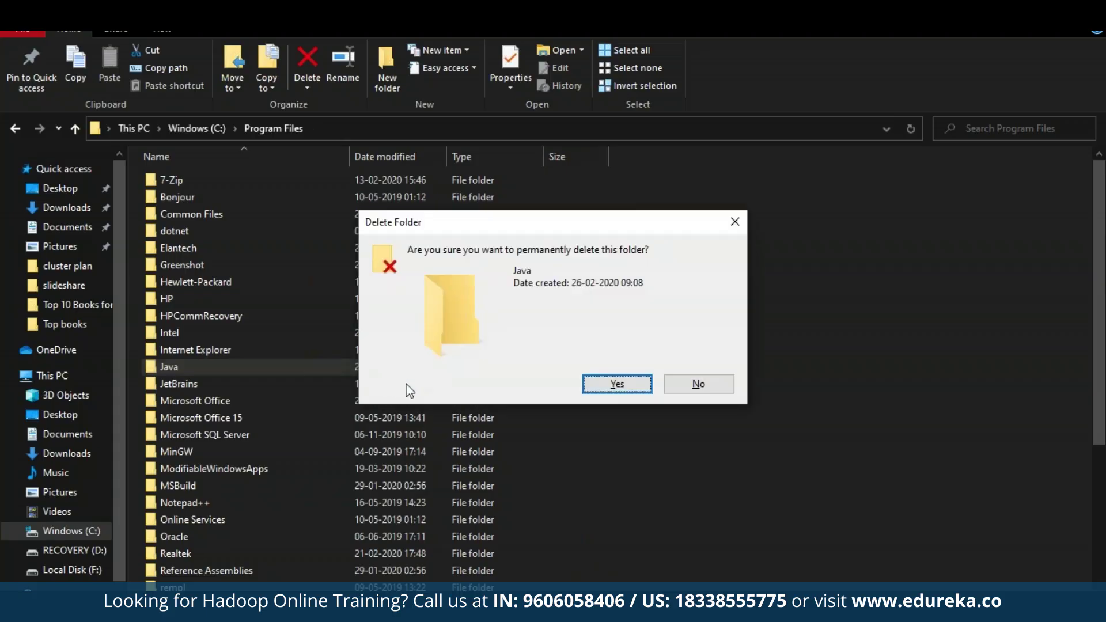
{"action": "left_click", "coordinate": [613, 385]}
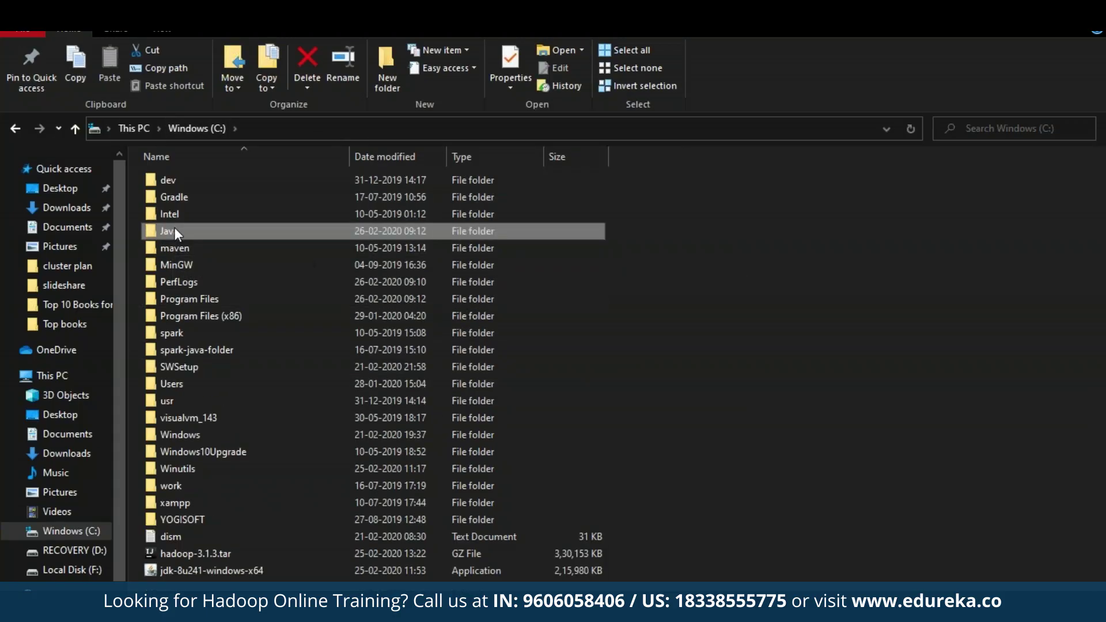
{"action": "double_click", "coordinate": [174, 227]}
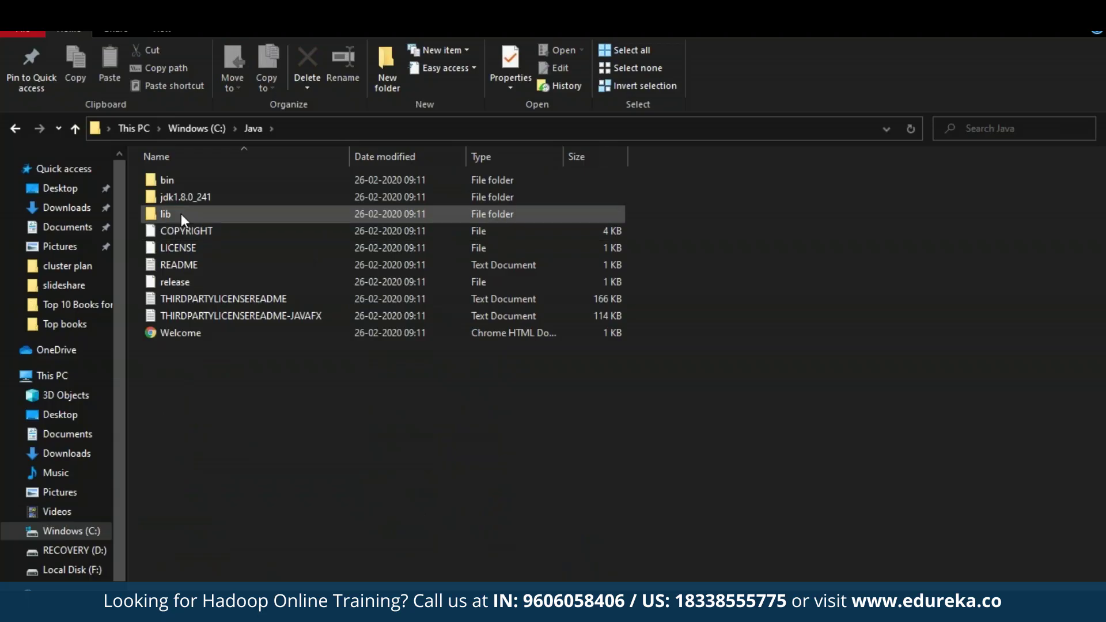
{"action": "left_click", "coordinate": [199, 131]}
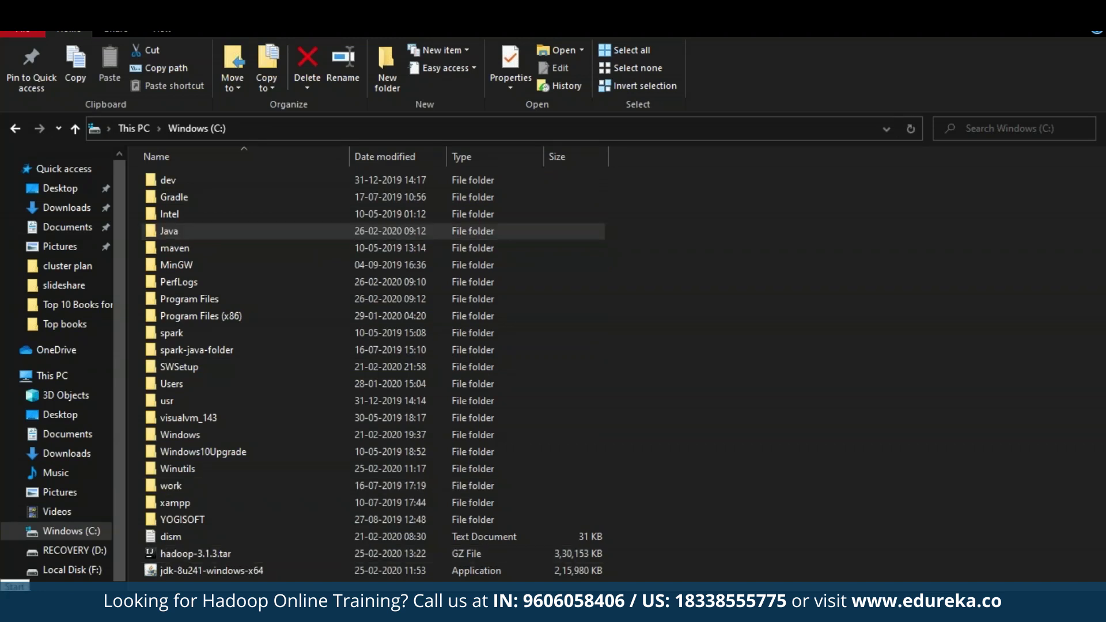
- Search Windows Settings for "envi" and open the Environment Variables dialog from the system environment variables result
{"action": "left_click", "coordinate": [15, 602]}
{"action": "left_click", "coordinate": [17, 546]}
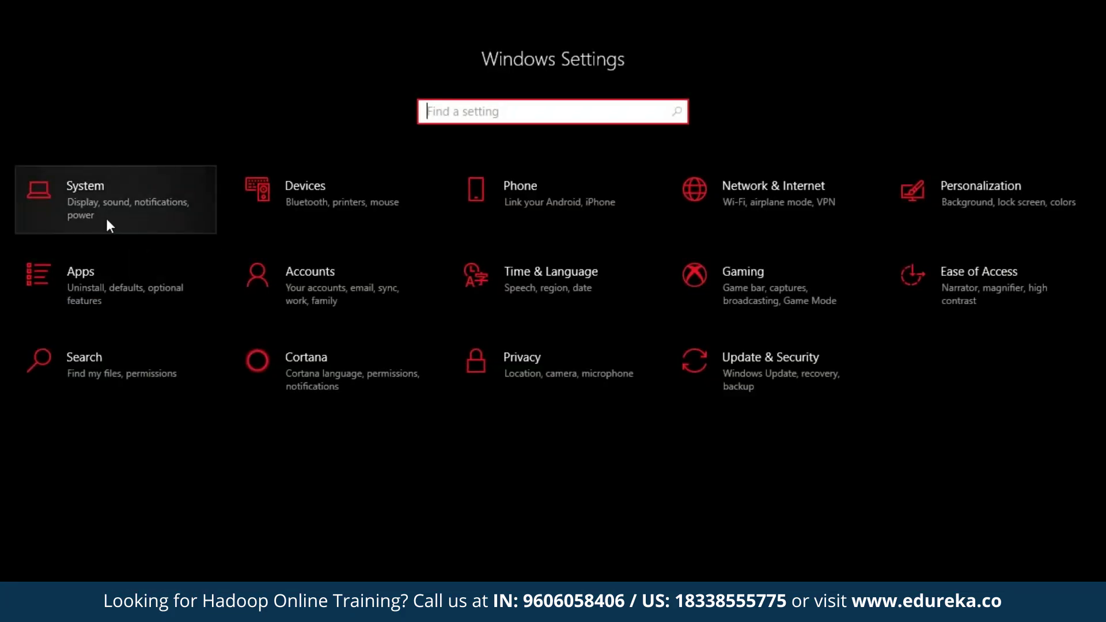
{"action": "left_click", "coordinate": [106, 219]}
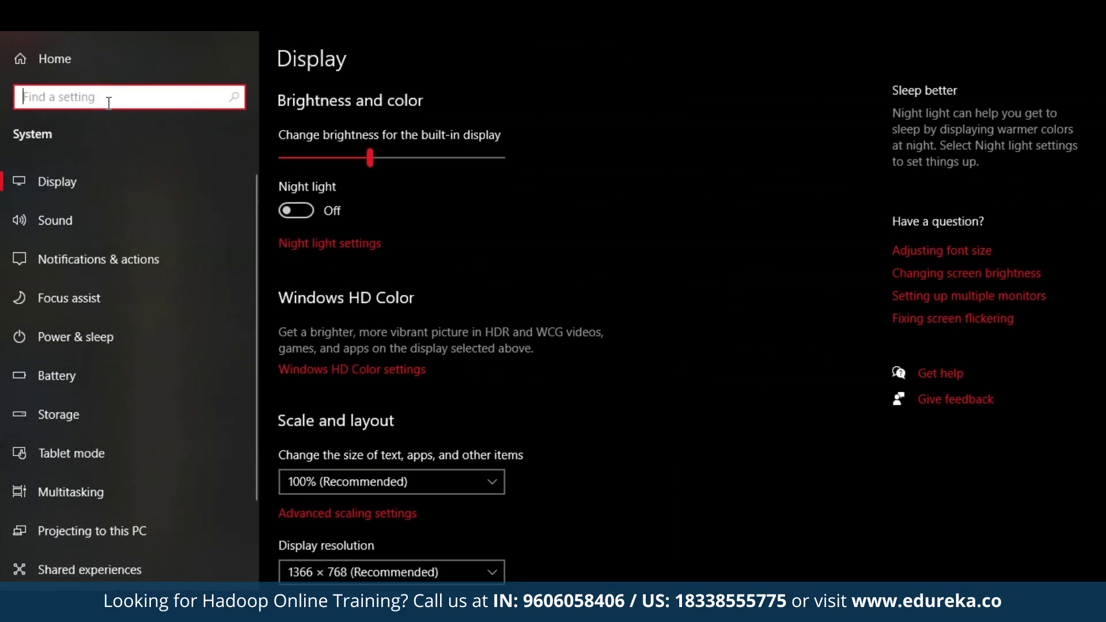
{"action": "type", "text": "envi"}
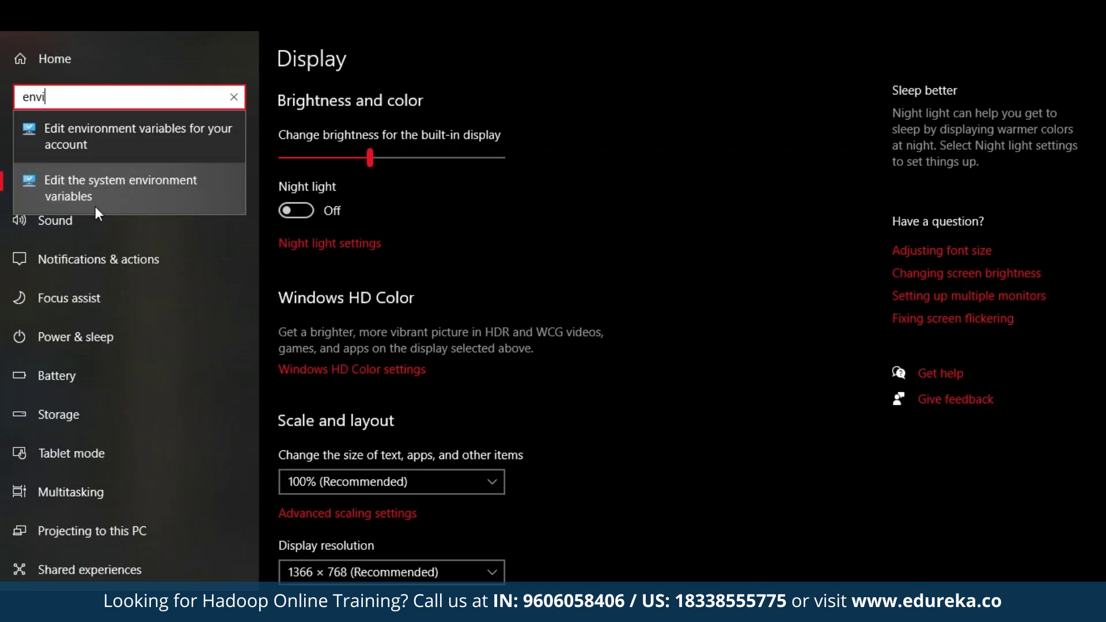
{"action": "left_click", "coordinate": [95, 206]}
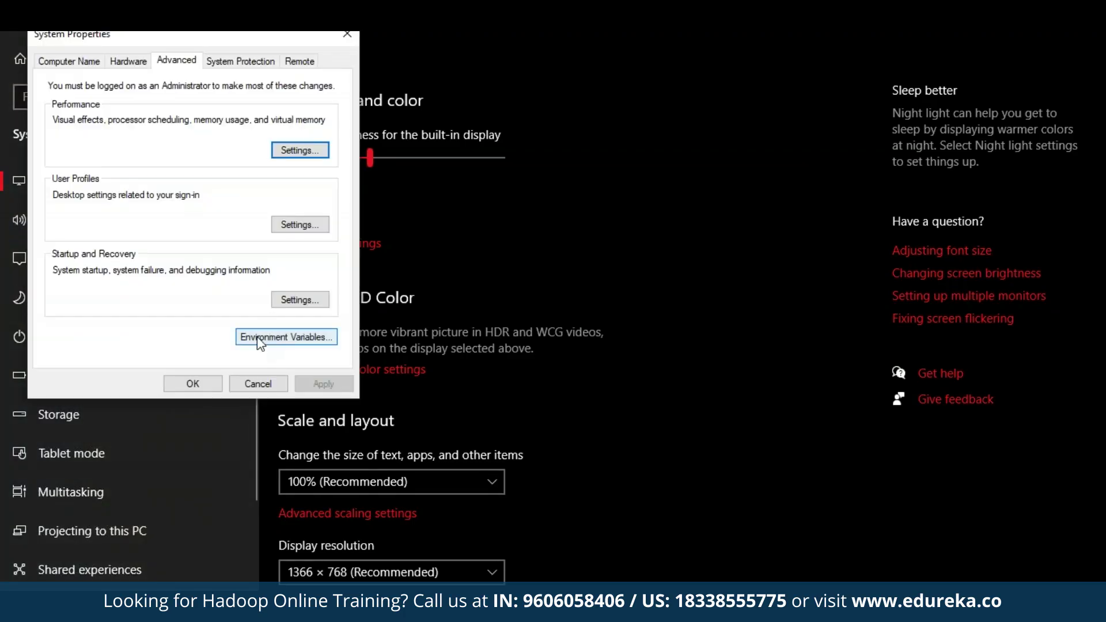
{"action": "left_click", "coordinate": [260, 343]}
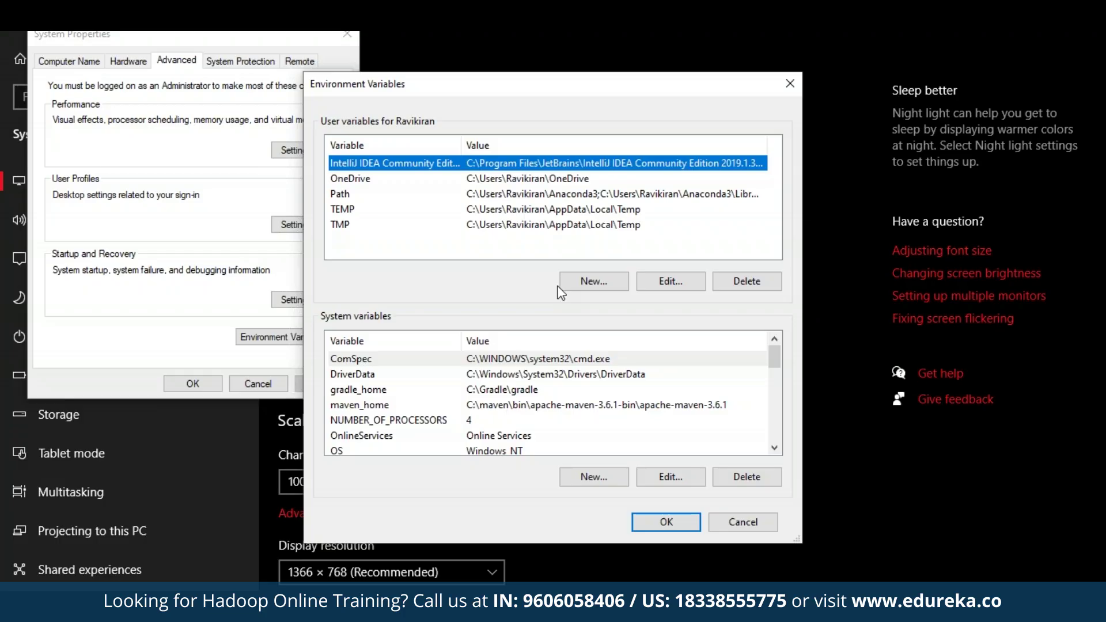
- Create a user environment variable named JAVA_HOME with the value C:\Java\jdk1.8.0_241\bin
{"action": "left_click", "coordinate": [583, 282]}
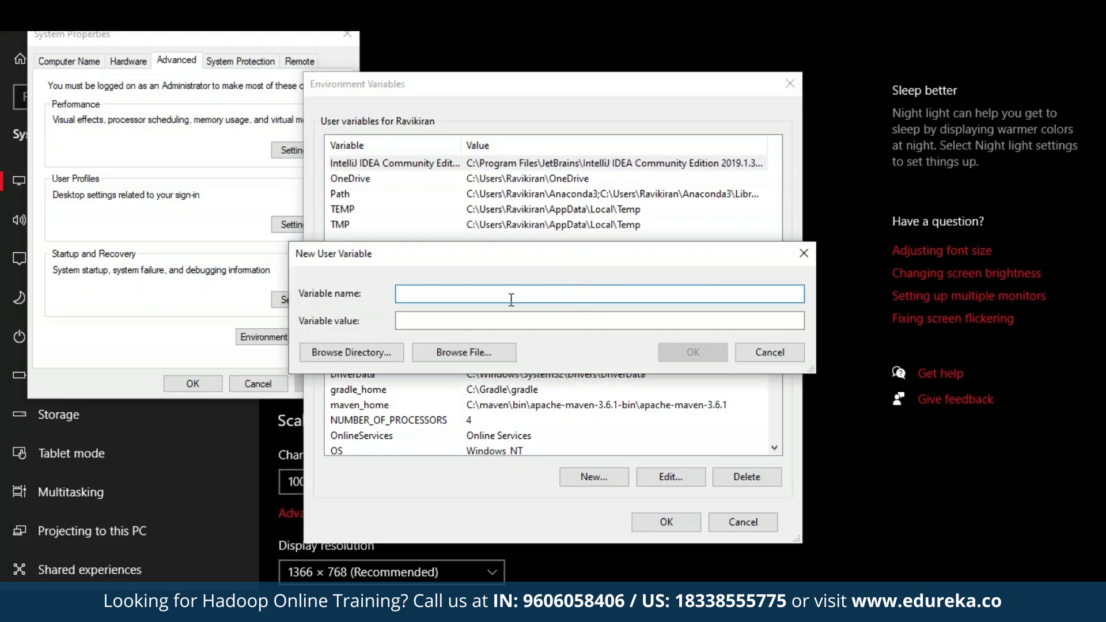
{"action": "type", "text": "JAVA_HOME"}
{"action": "left_click", "coordinate": [496, 322]}
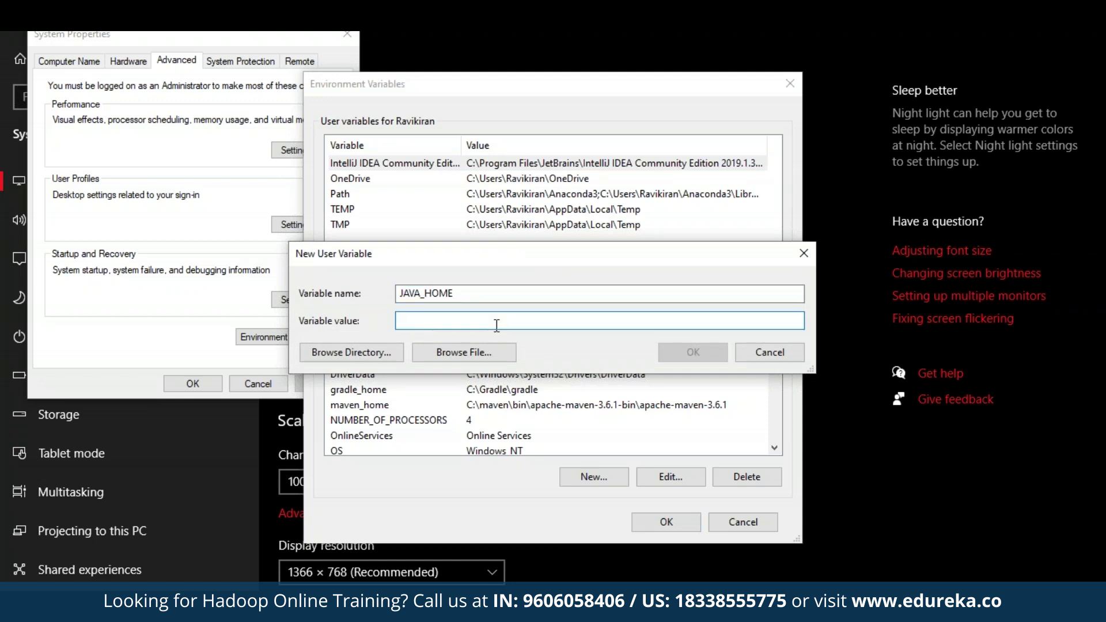
{"action": "key", "text": "alt+tab"}
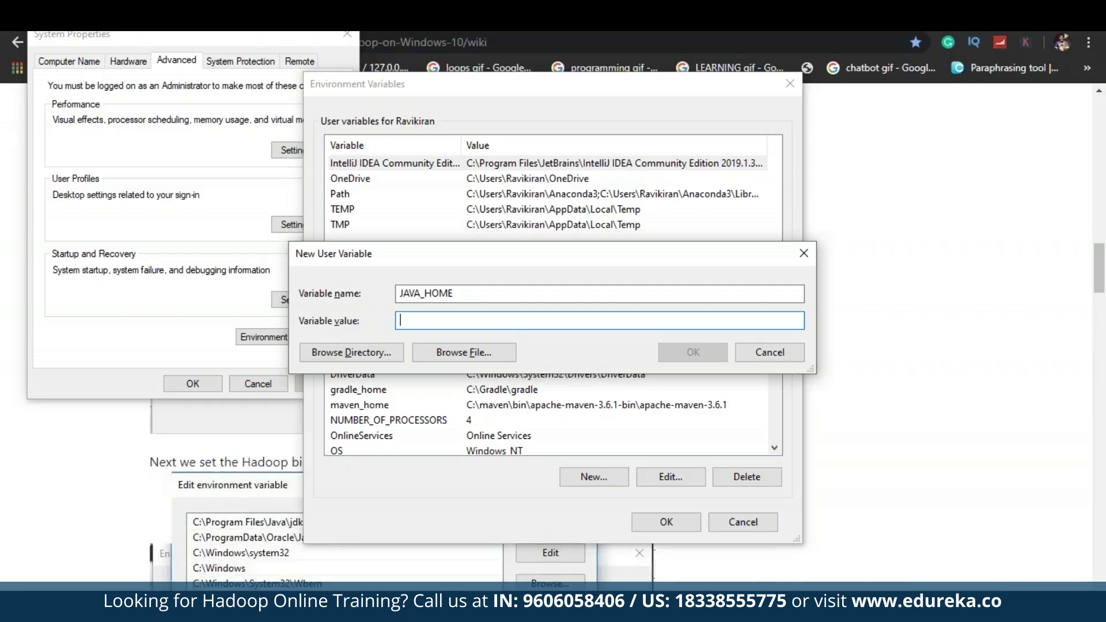
{"action": "type", "text": "C:\\Java\\jdk1.8.0_241\\bin"}
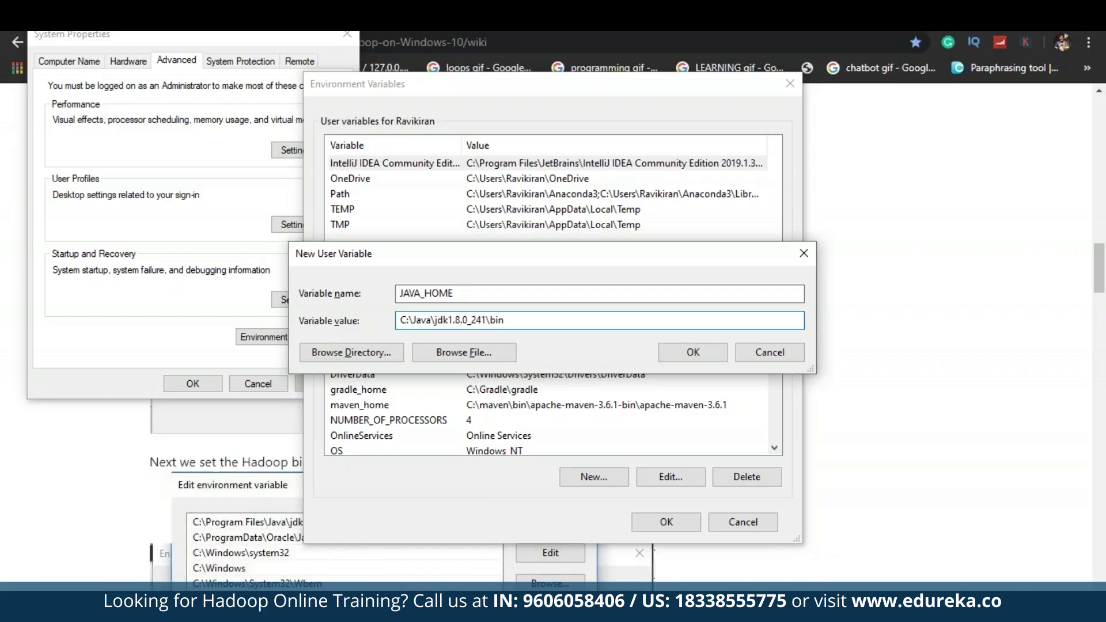
{"action": "double_click", "coordinate": [420, 321]}
{"action": "key", "text": "Right"}
{"action": "key", "text": "shift+End"}
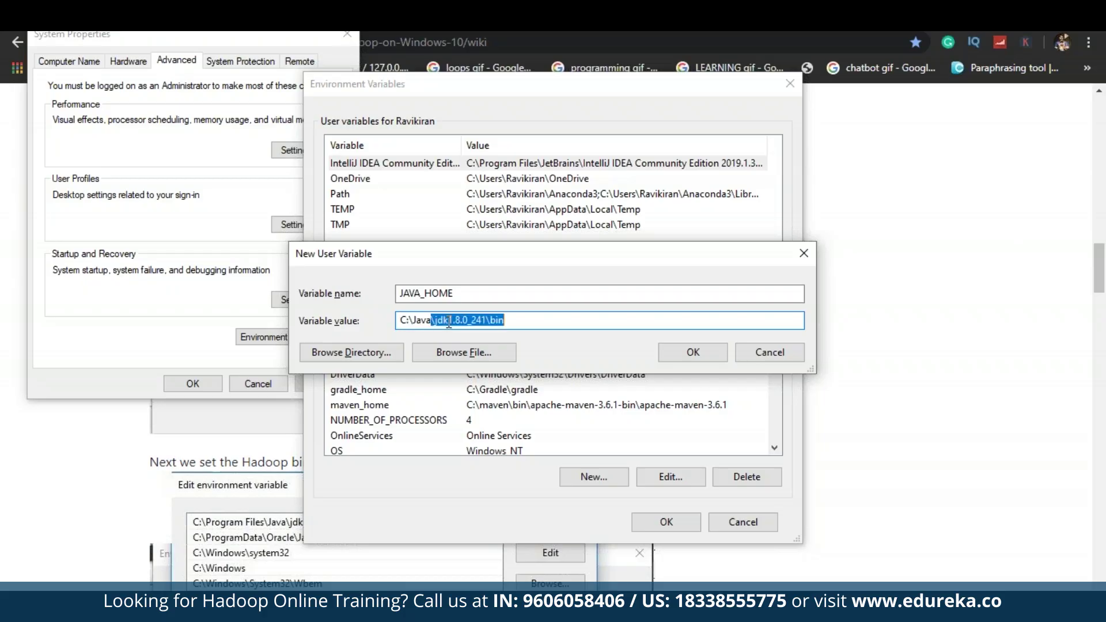
{"action": "left_click", "coordinate": [506, 322]}
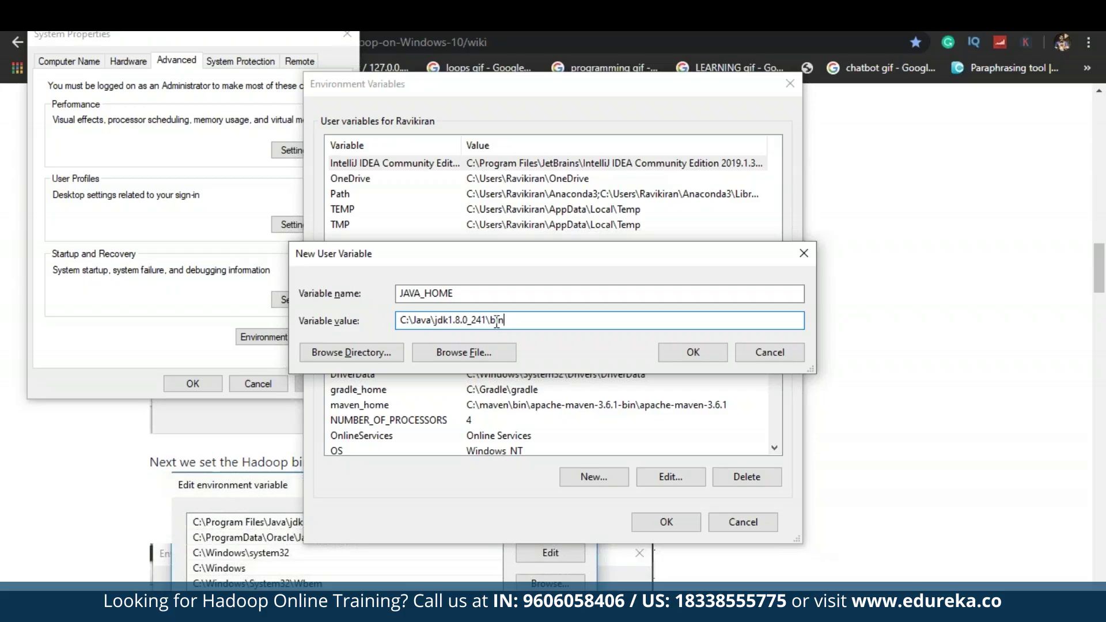
{"action": "key", "text": "ctrl+shift+Left"}
{"action": "key", "text": "ctrl+shift+Left"}
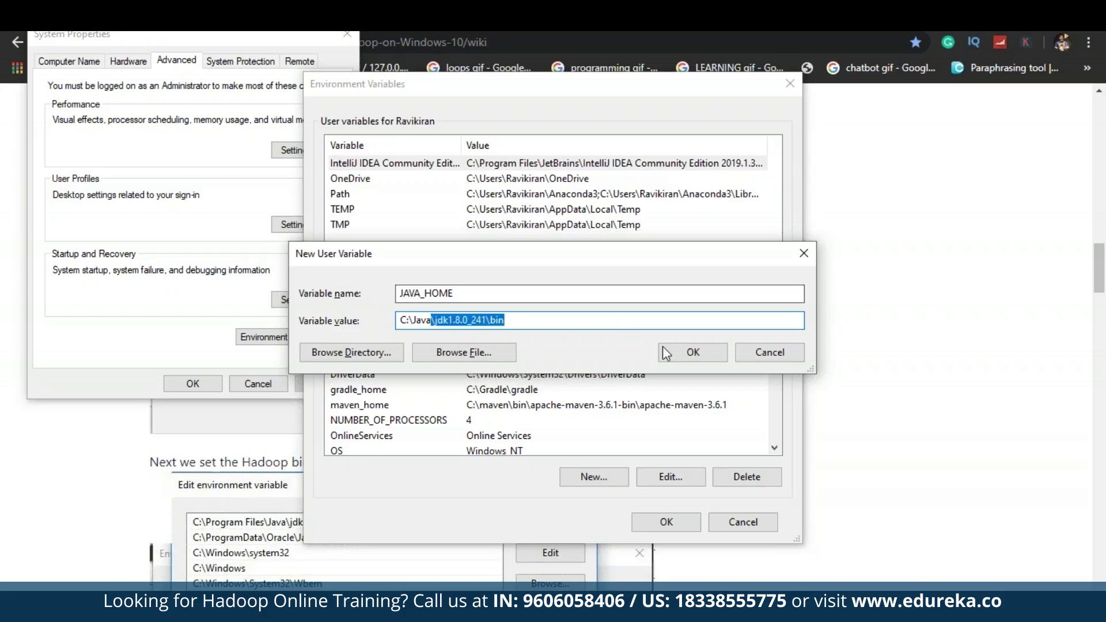
{"action": "left_click", "coordinate": [683, 355]}
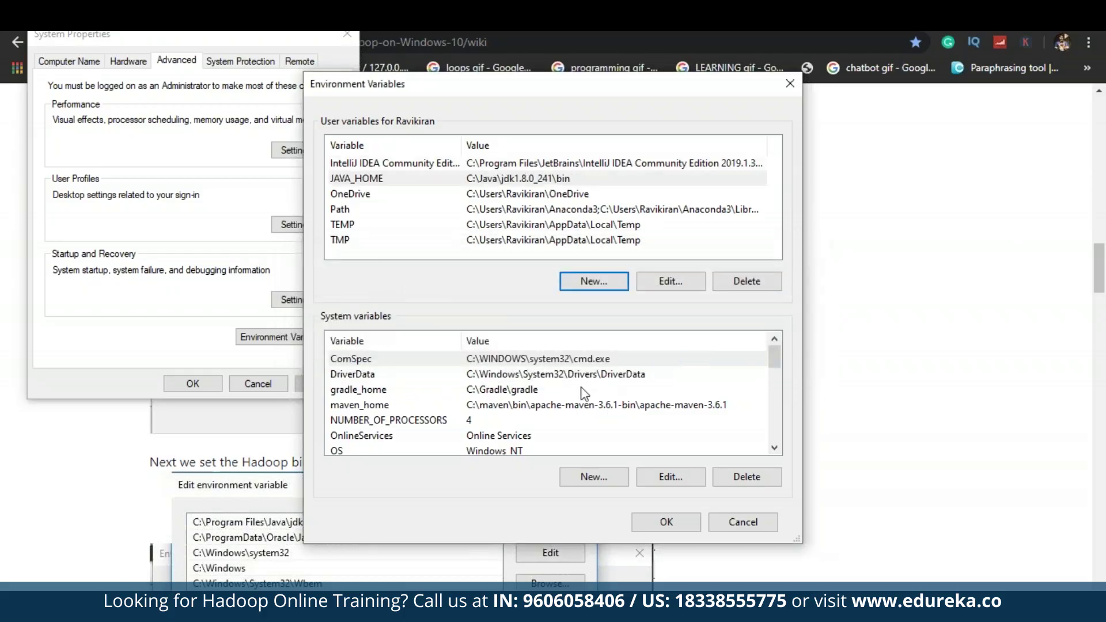
- Add C:\Java\jdk1.8.0_241\bin as a new entry in the system Path variable and save the environment variables
{"action": "scroll", "coordinate": [514, 411], "scroll_direction": "down", "scroll_amount": 2}
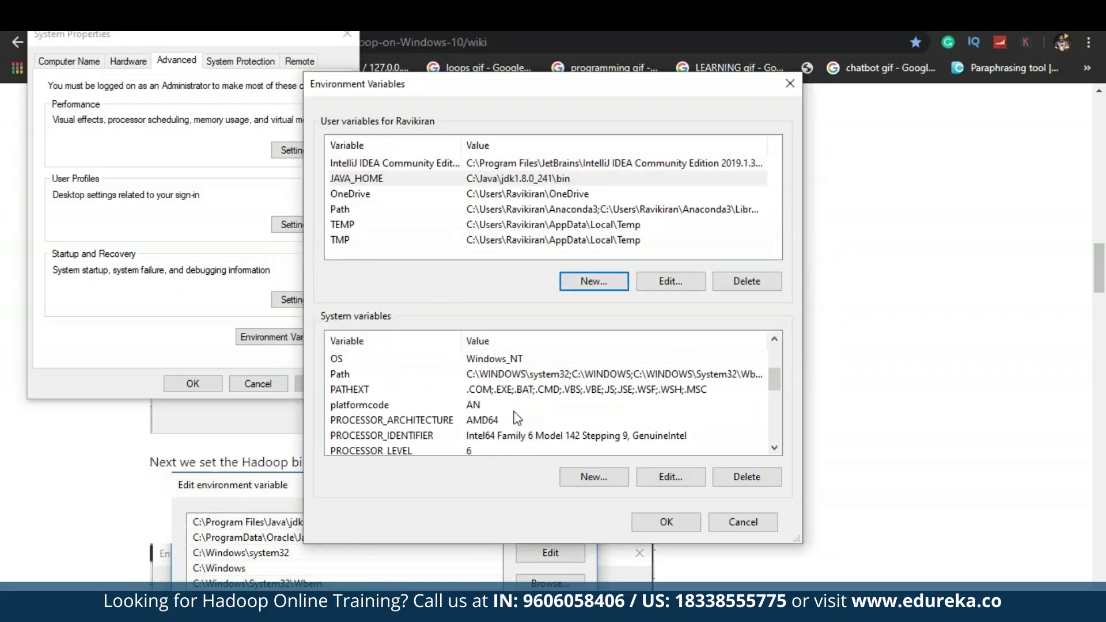
{"action": "scroll", "coordinate": [514, 412], "scroll_direction": "up", "scroll_amount": 1}
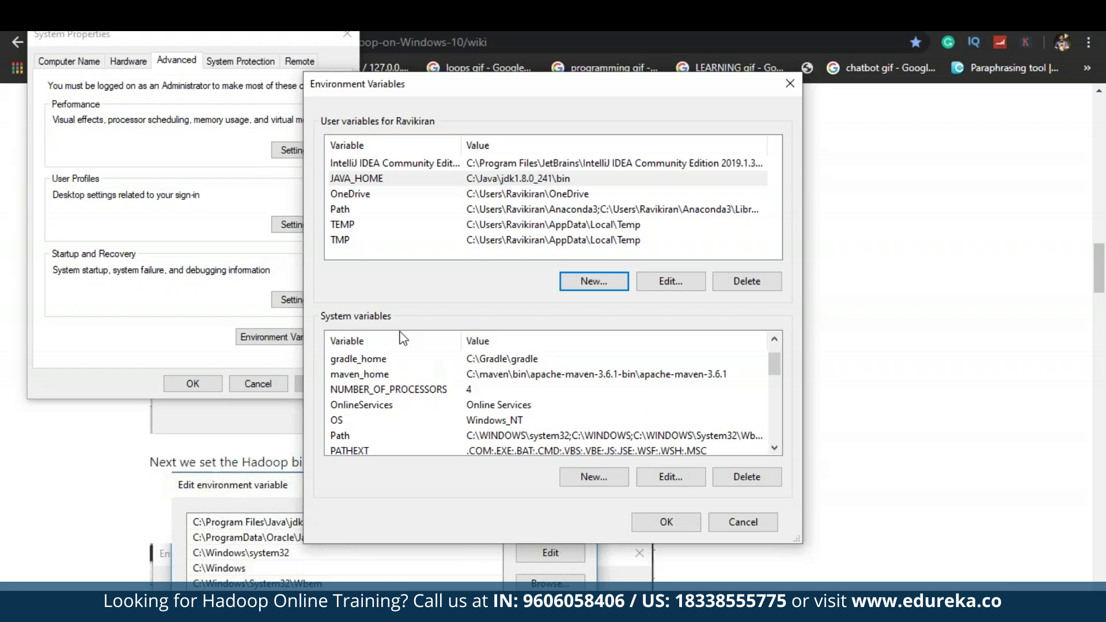
{"action": "left_click", "coordinate": [474, 436]}
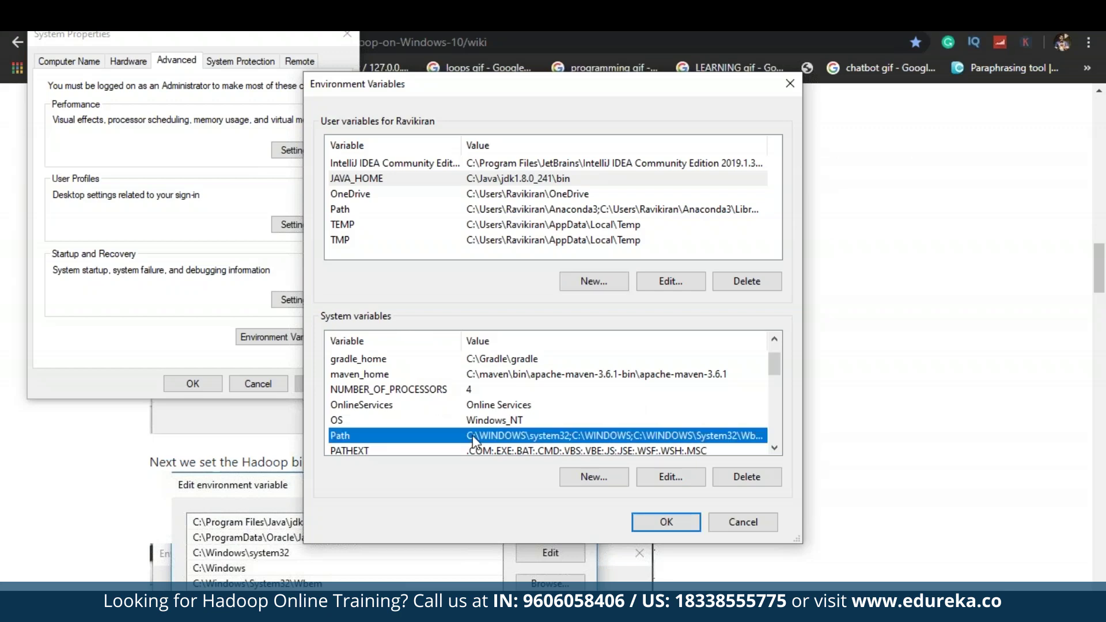
{"action": "left_click", "coordinate": [656, 485]}
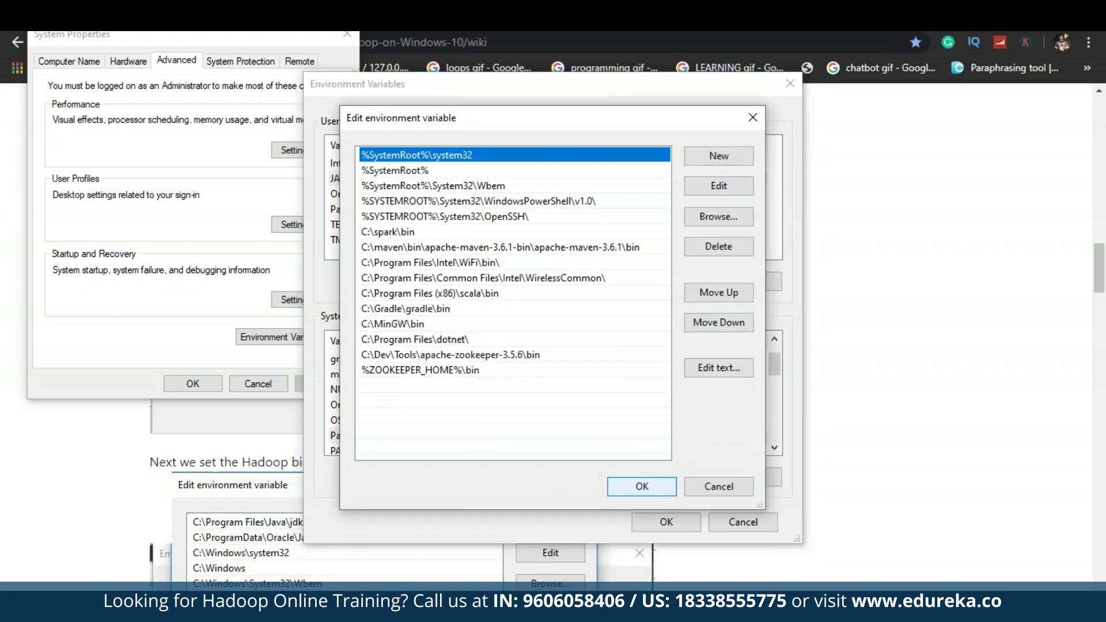
{"action": "left_click", "coordinate": [723, 158]}
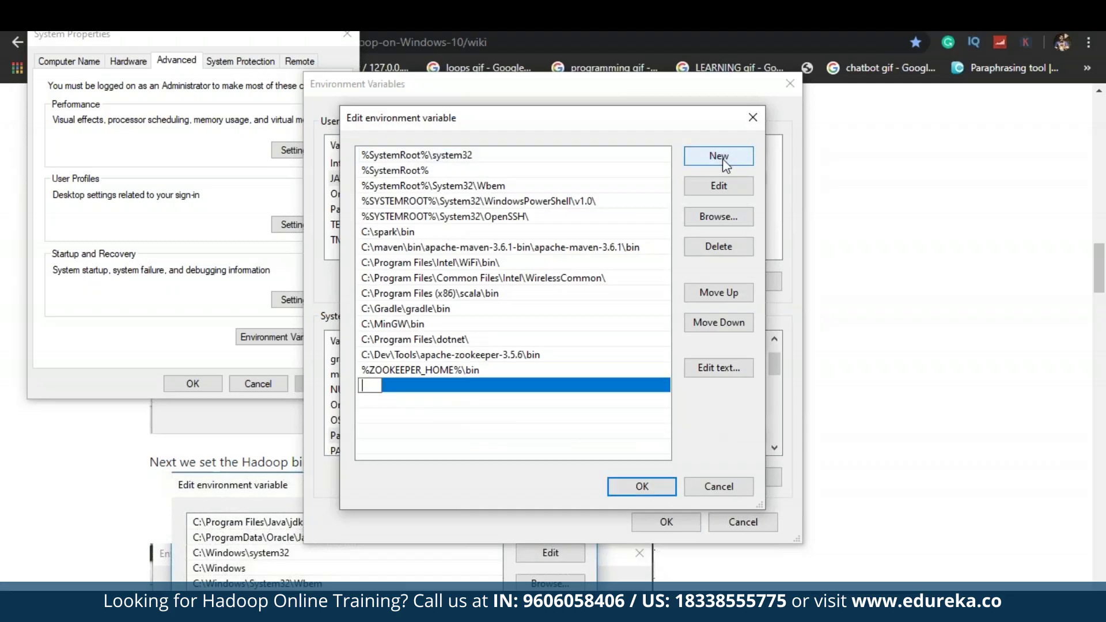
{"action": "type", "text": "C:\\Java\\jdk1.8.0_241\\bin"}
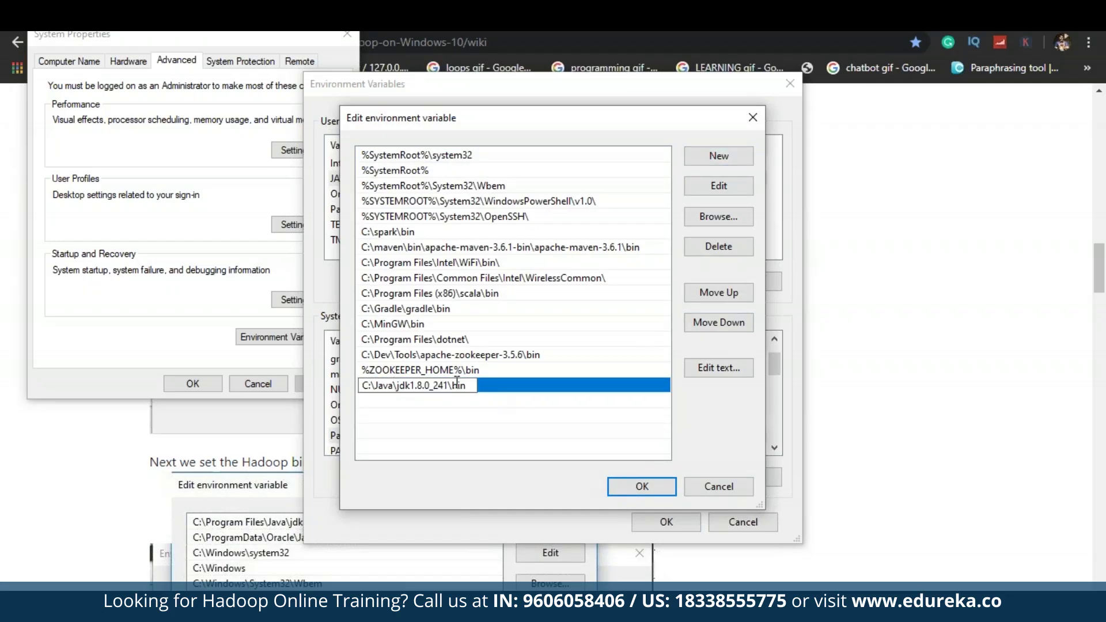
{"action": "left_click", "coordinate": [649, 486]}
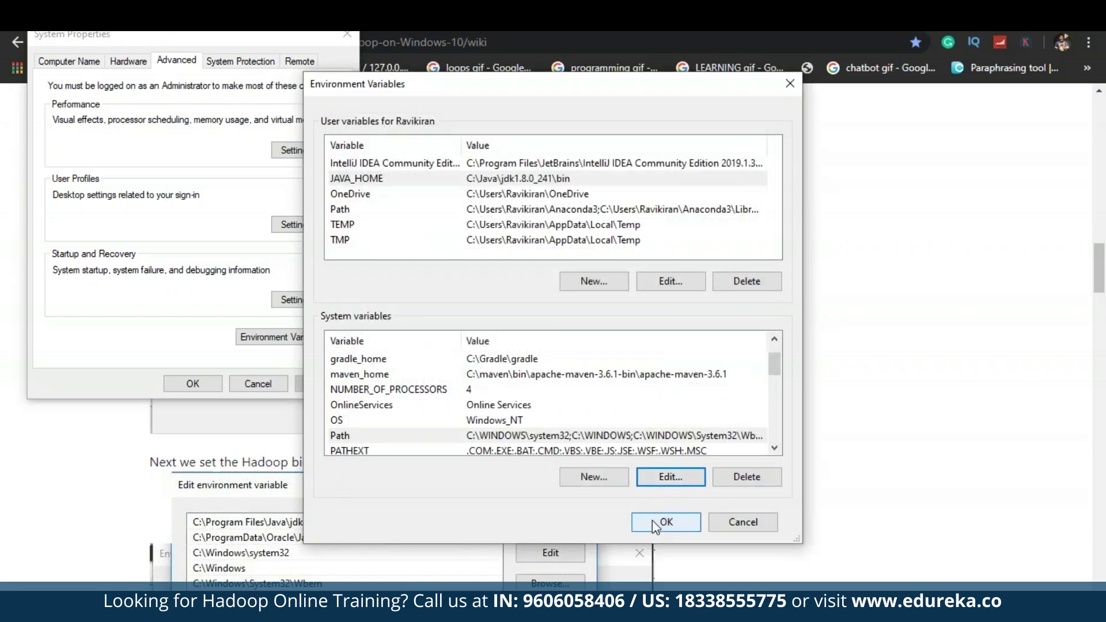
{"action": "left_click", "coordinate": [653, 522]}
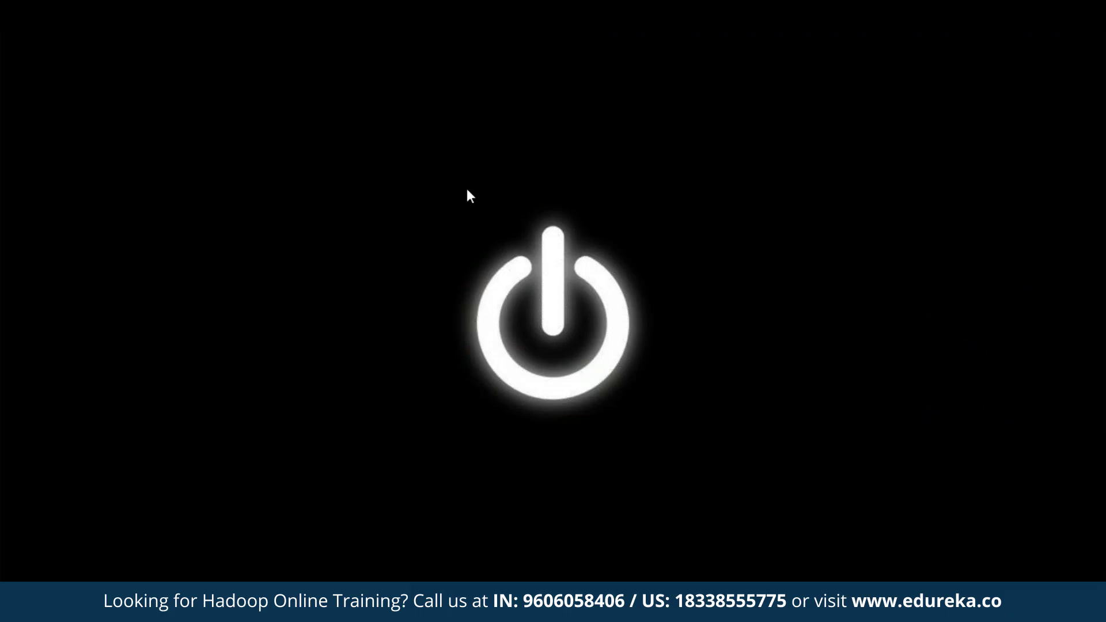
- Verify the Java installation by running javac and java -version in a Command Prompt, and close the prompt
{"action": "key", "text": "super+r"}
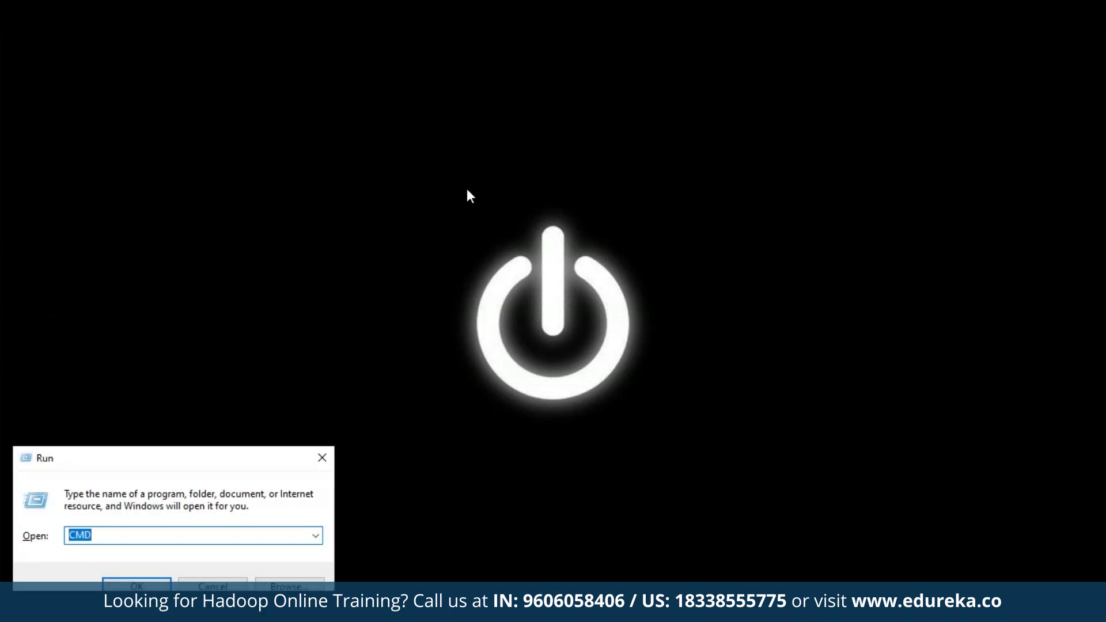
{"action": "key", "text": "Return"}
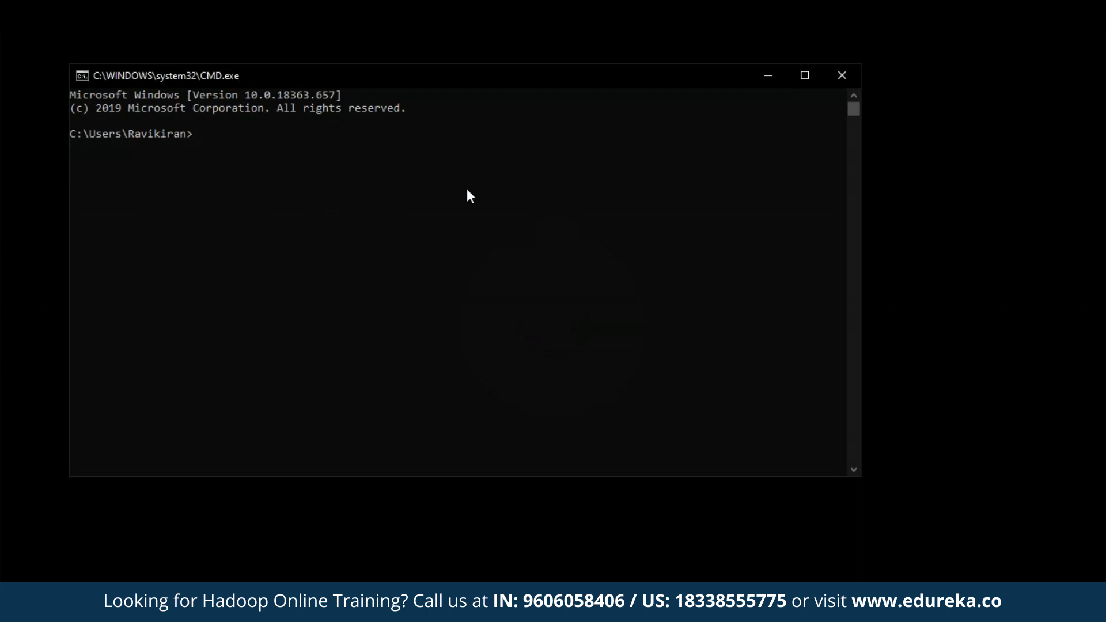
{"action": "type", "text": "javac"}
{"action": "key", "text": "Return"}
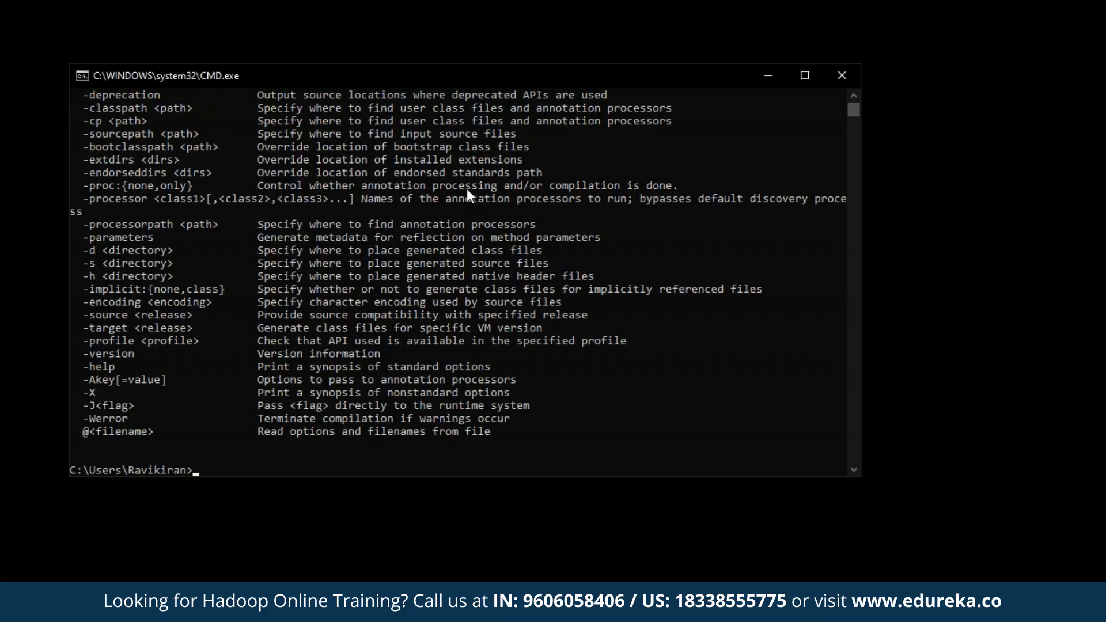
{"action": "type", "text": "java -"}
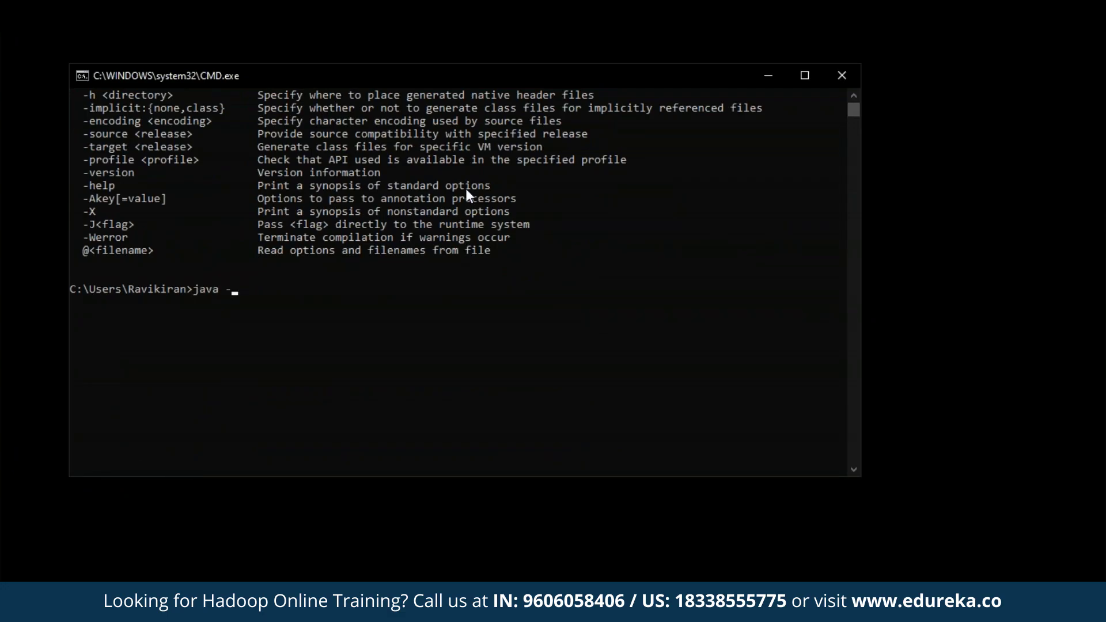
{"action": "type", "text": "version"}
{"action": "key", "text": "Return"}
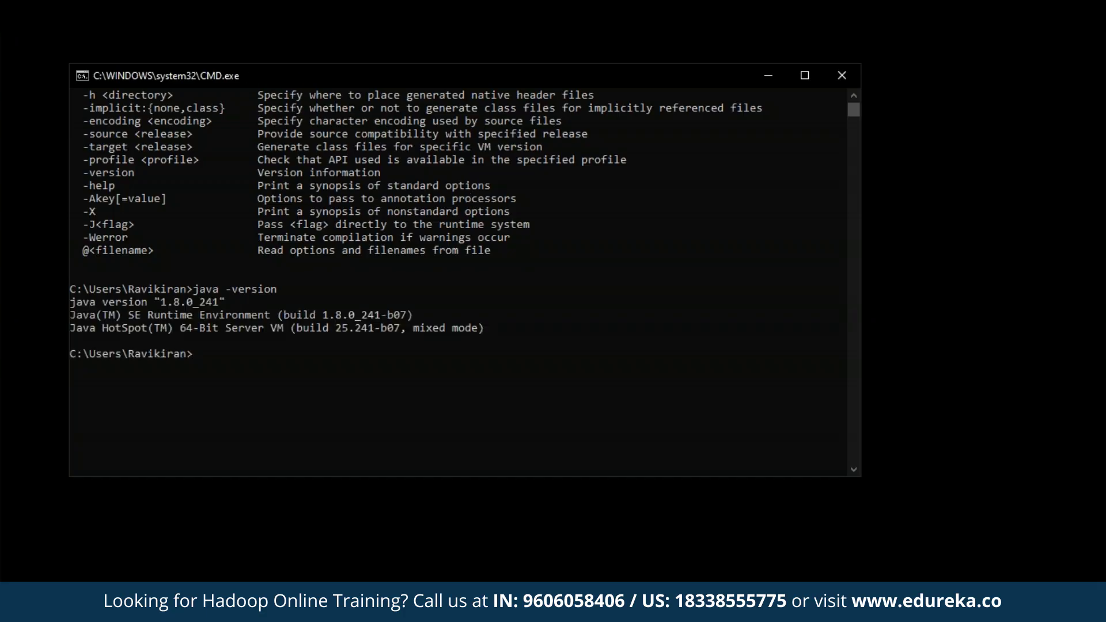
{"action": "left_click", "coordinate": [842, 71]}
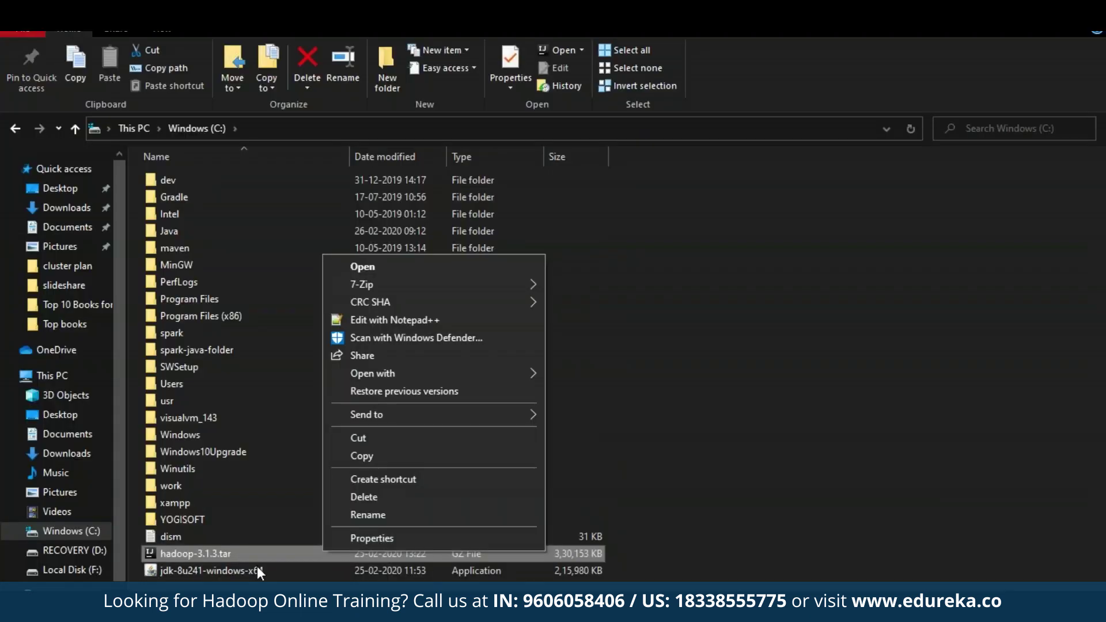
- Extract the hadoop-3.1.3.tar archive on the C: drive with 7-Zip, down to the hadoop-3.1.3 folder
{"action": "left_click", "coordinate": [255, 566]}
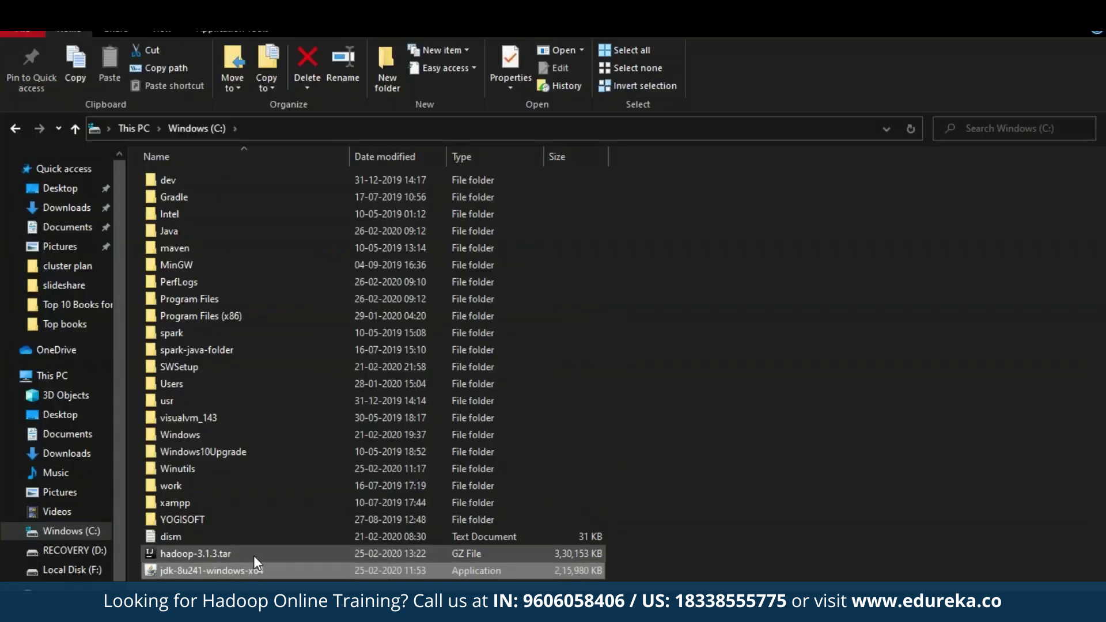
{"action": "left_click", "coordinate": [254, 554]}
{"action": "right_click", "coordinate": [254, 554]}
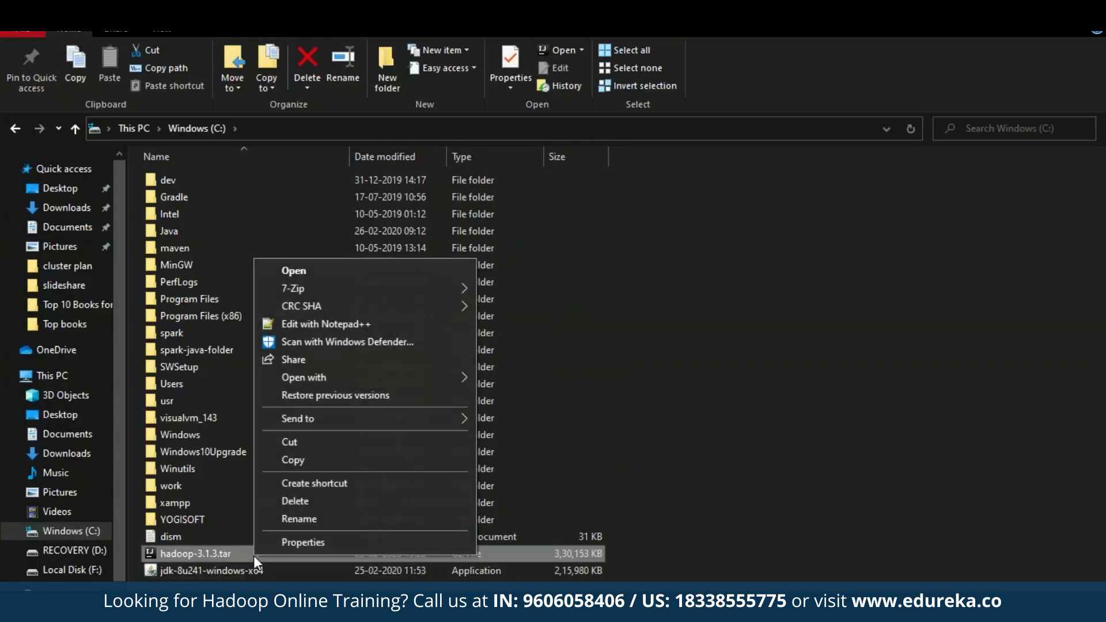
{"action": "mouse_move", "coordinate": [355, 289]}
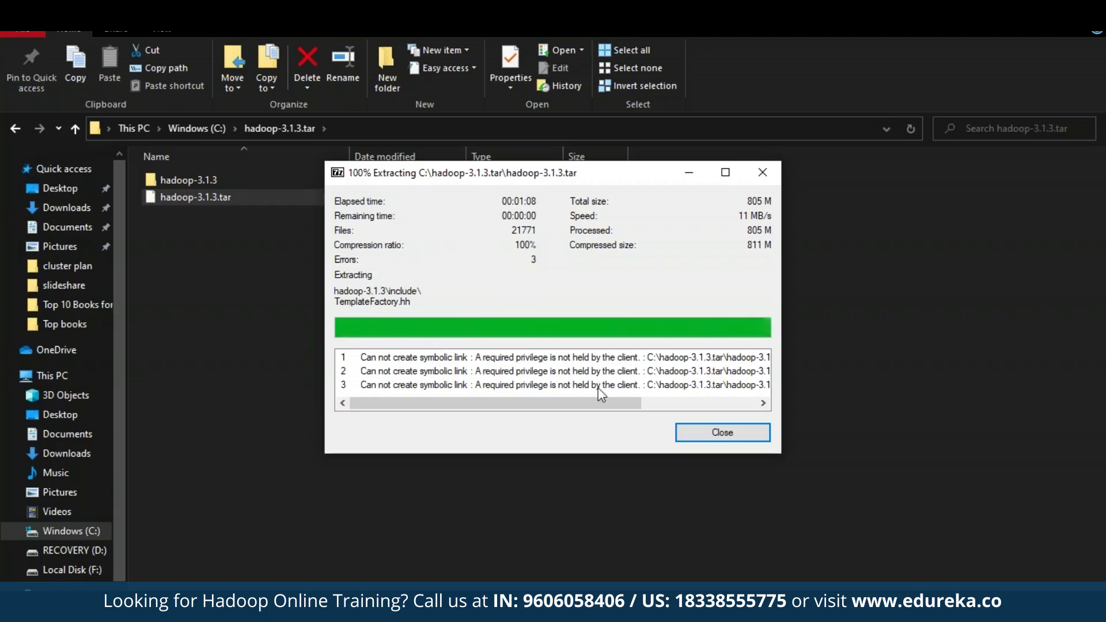
{"action": "left_click", "coordinate": [749, 444]}
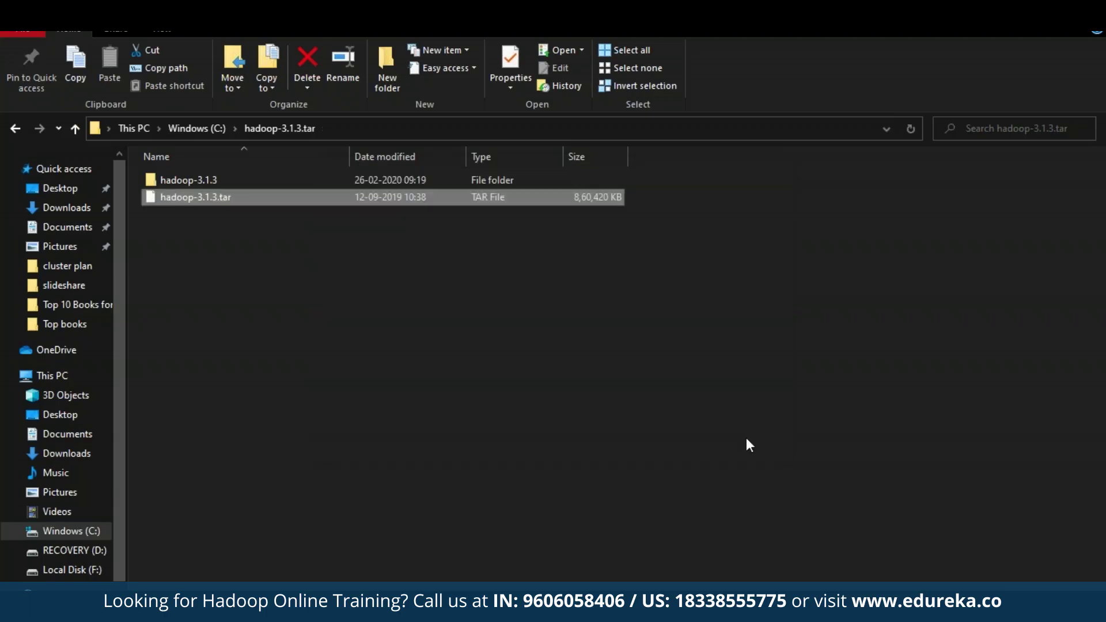
- Place the extracted hadoop-3.1.3 folder directly on the C: drive
{"action": "double_click", "coordinate": [206, 174]}
{"action": "key", "text": "BackSpace"}
{"action": "key", "text": "BackSpace"}
{"action": "left_click", "coordinate": [189, 127]}
- Rename the hadoop-3.1.3 folder on the C: drive as hadoop
{"action": "right_click", "coordinate": [246, 210]}
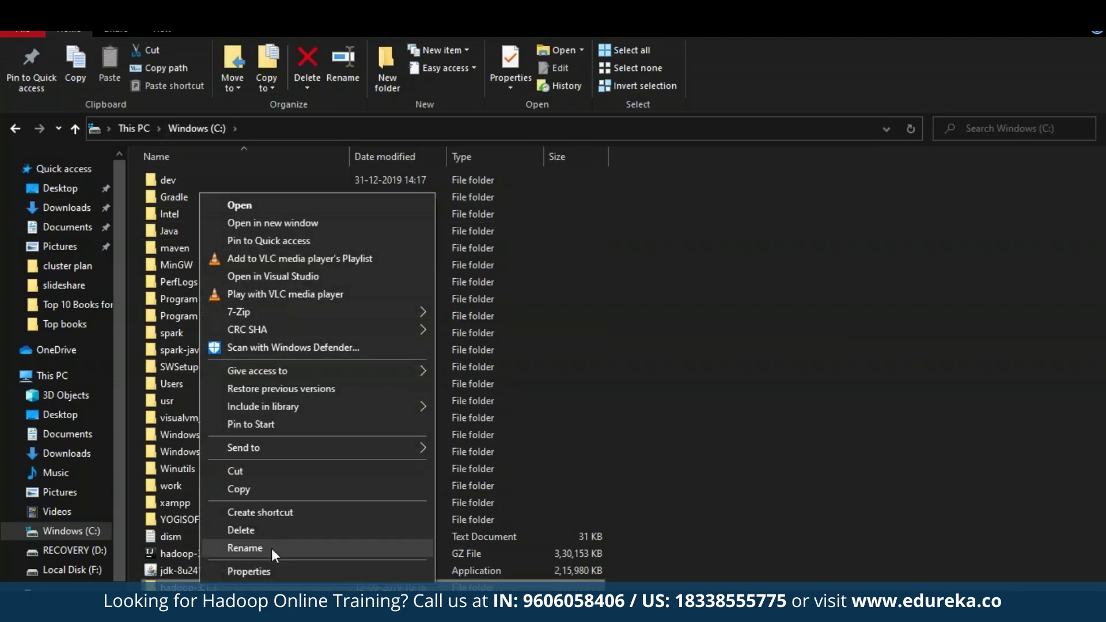
{"action": "left_click", "coordinate": [271, 549]}
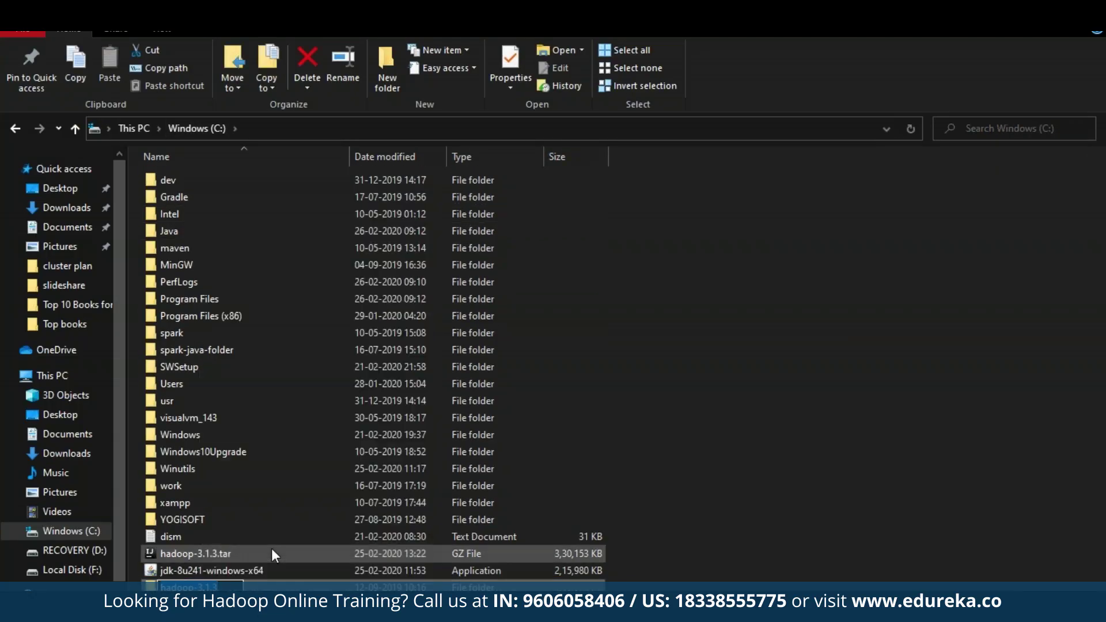
{"action": "key", "text": "BackSpace"}
{"action": "key", "text": "BackSpace"}
{"action": "key", "text": "BackSpace"}
{"action": "key", "text": "BackSpace"}
{"action": "key", "text": "BackSpace"}
{"action": "key", "text": "BackSpace"}
{"action": "left_click", "coordinate": [211, 128]}
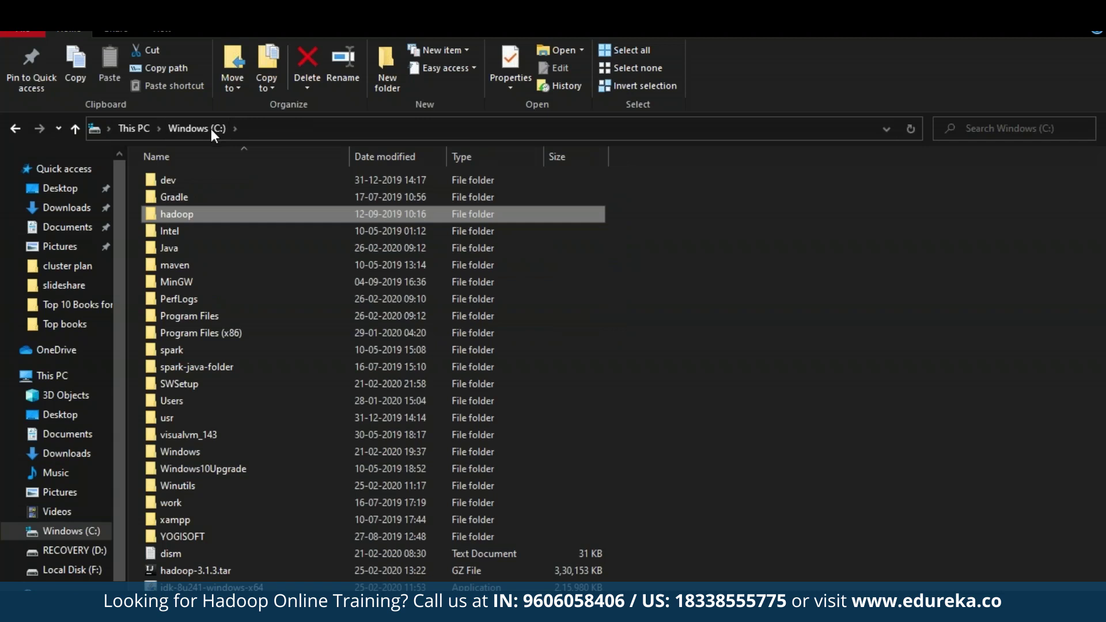
- Open the C:\hadoop\etc\hadoop folder and look through its configuration files, including core-site, hdfs-site, mapred-site and hadoop-env
{"action": "double_click", "coordinate": [219, 211]}
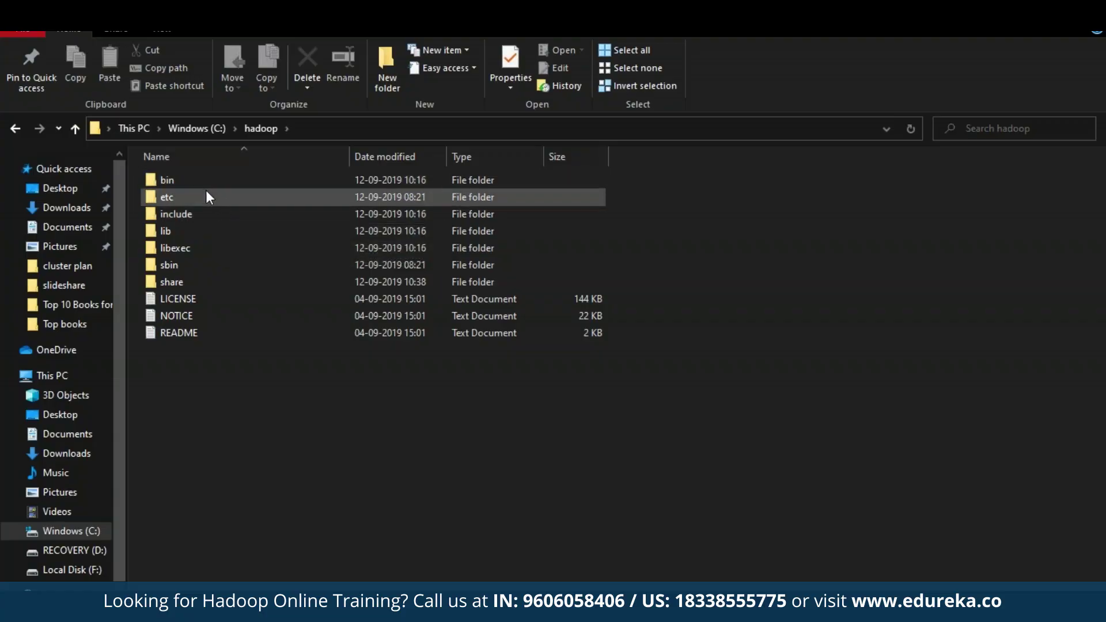
{"action": "double_click", "coordinate": [206, 191]}
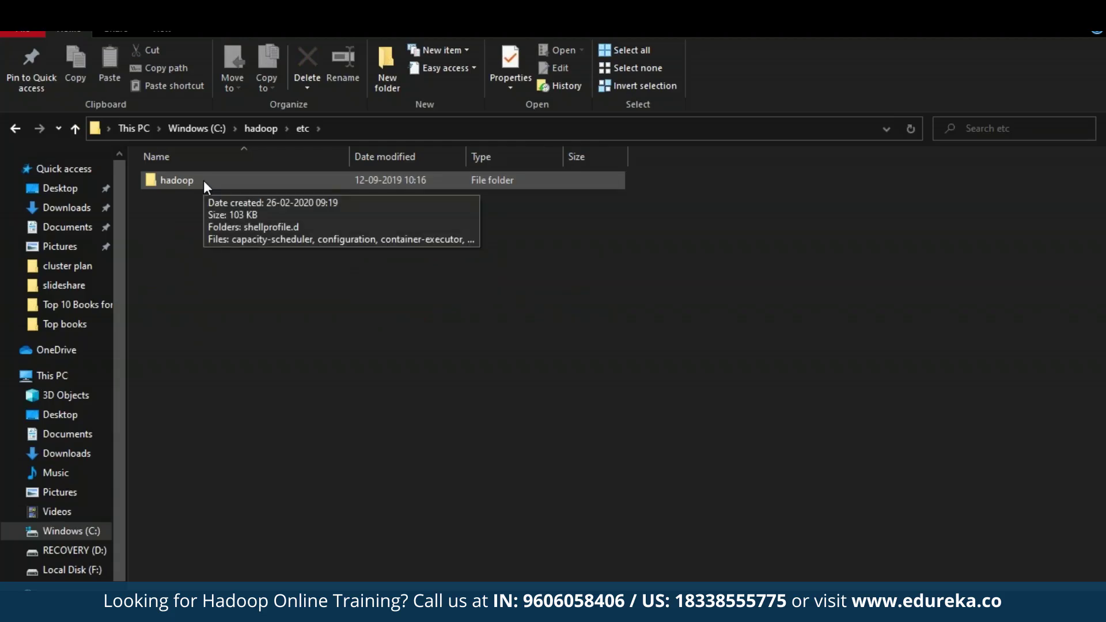
{"action": "double_click", "coordinate": [204, 182]}
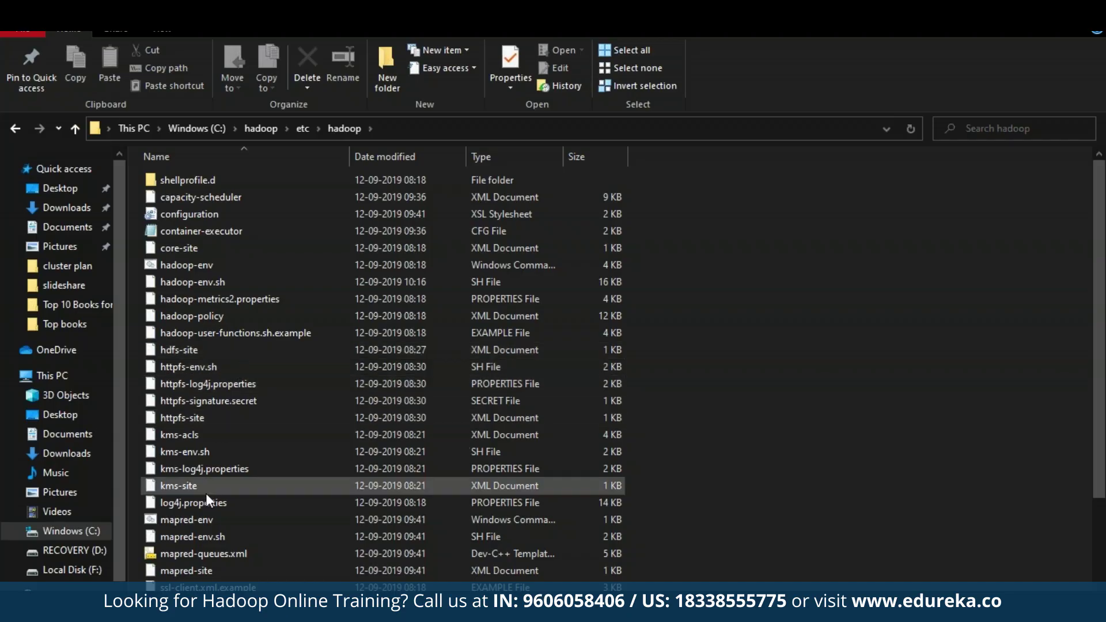
{"action": "scroll", "coordinate": [209, 490], "scroll_direction": "down", "scroll_amount": 1}
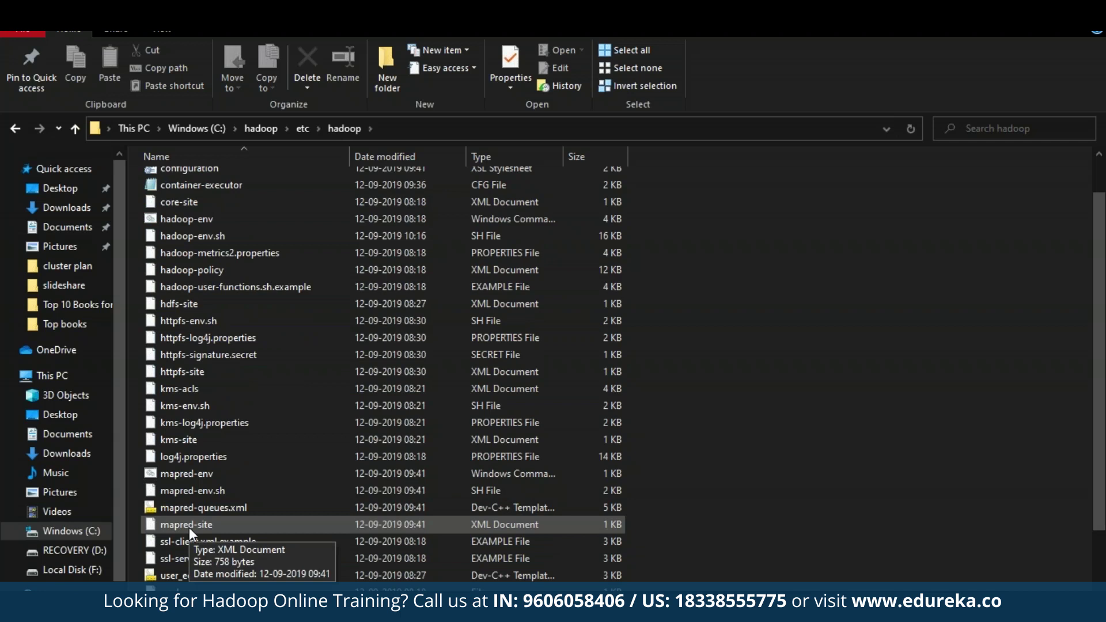
{"action": "scroll", "coordinate": [189, 528], "scroll_direction": "down", "scroll_amount": 1}
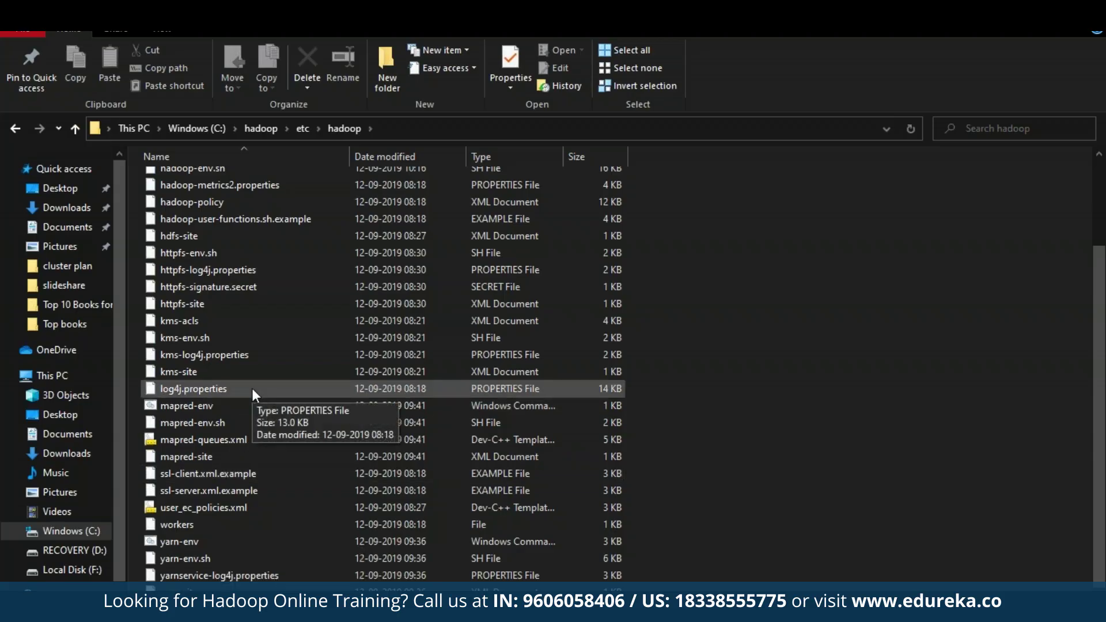
{"action": "scroll", "coordinate": [251, 388], "scroll_direction": "up", "scroll_amount": 3}
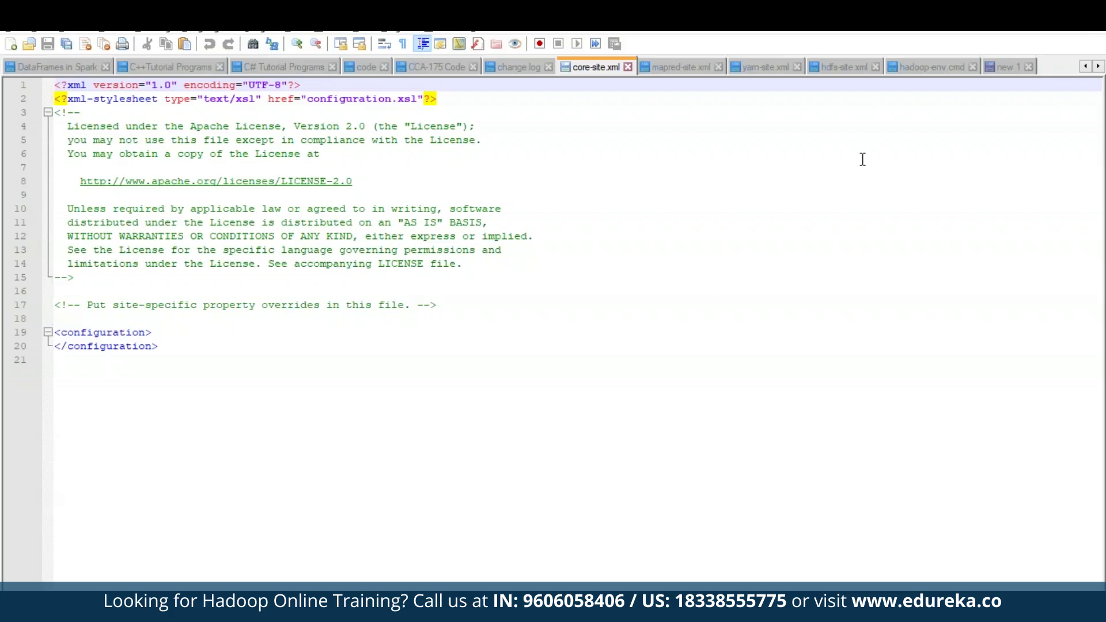
- Look through mapred-site.xml, yarn-site.xml, hdfs-site.xml and hadoop-env.cmd, examining the JAVA_HOME setting in hadoop-env.cmd
{"action": "left_click", "coordinate": [672, 68]}
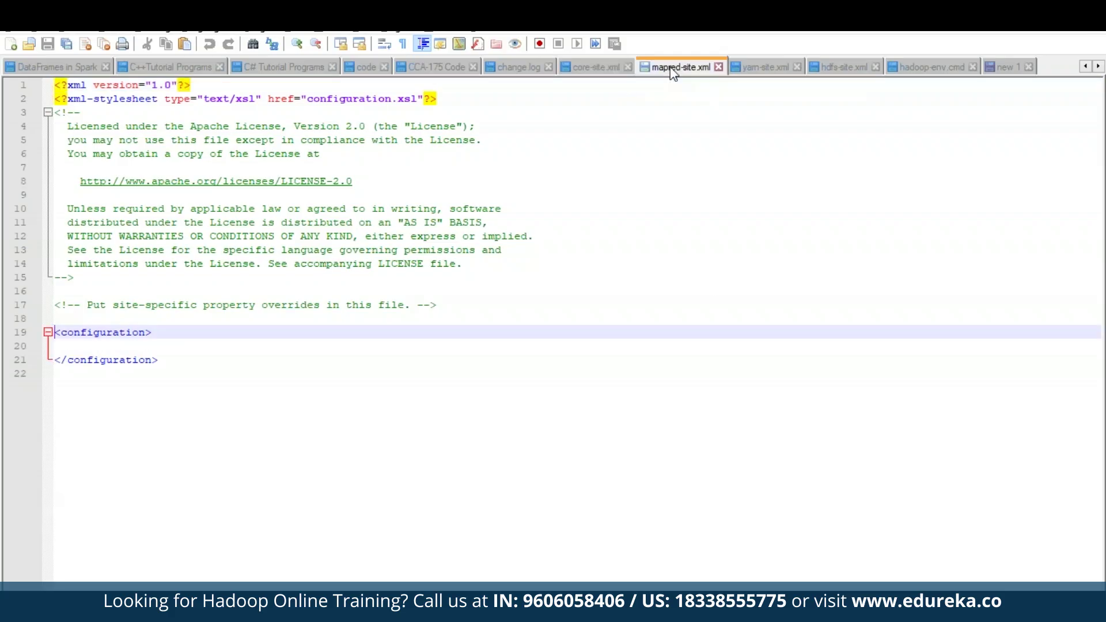
{"action": "left_click", "coordinate": [764, 71]}
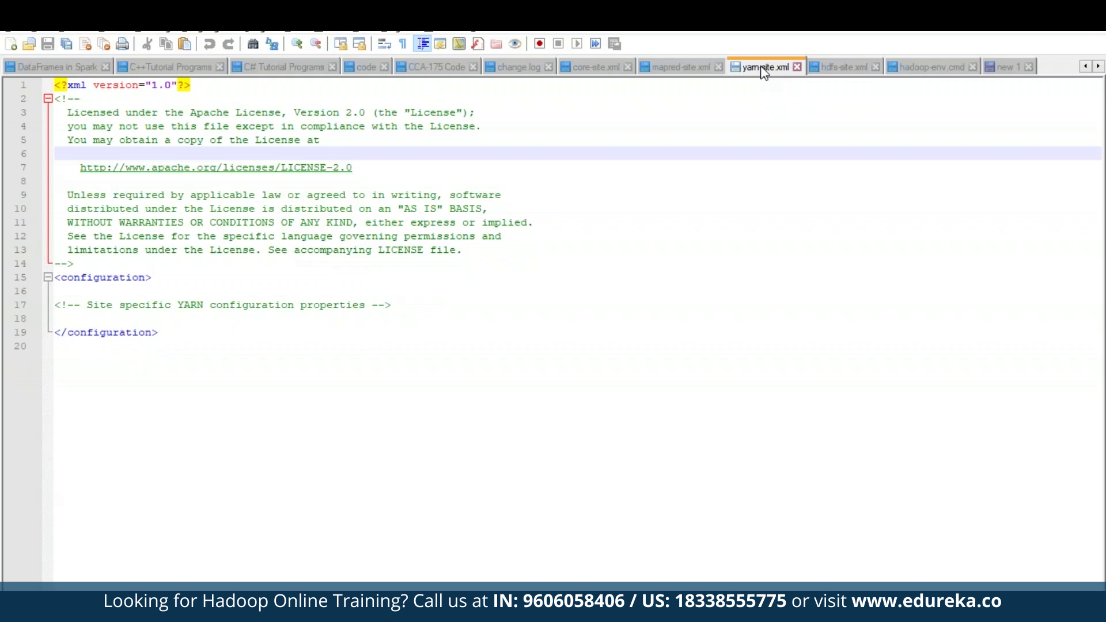
{"action": "left_click", "coordinate": [844, 71]}
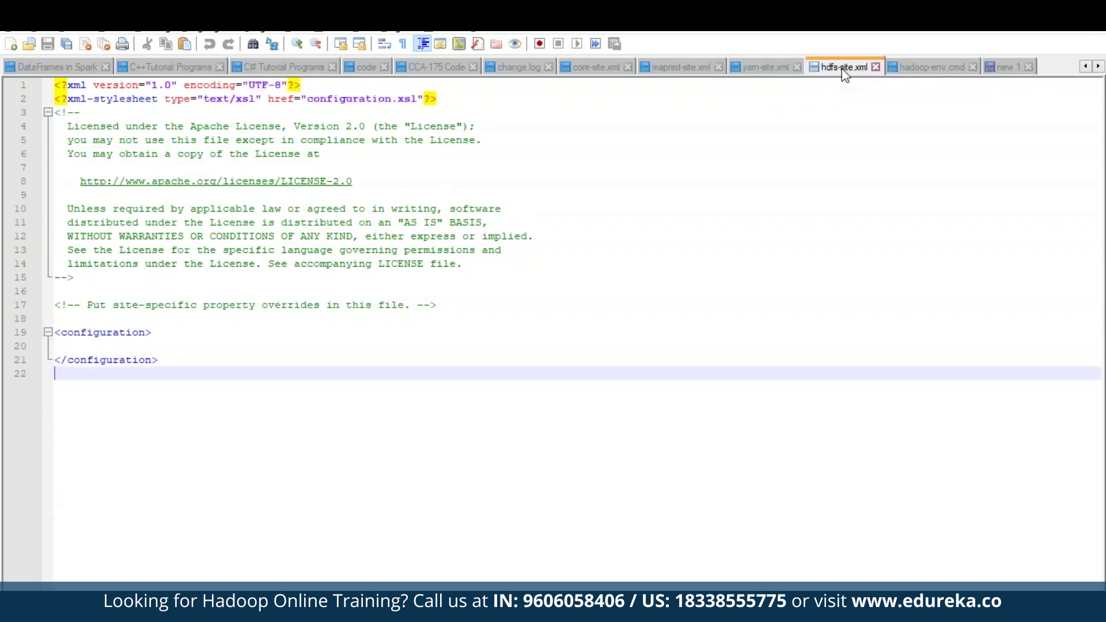
{"action": "left_click", "coordinate": [924, 69]}
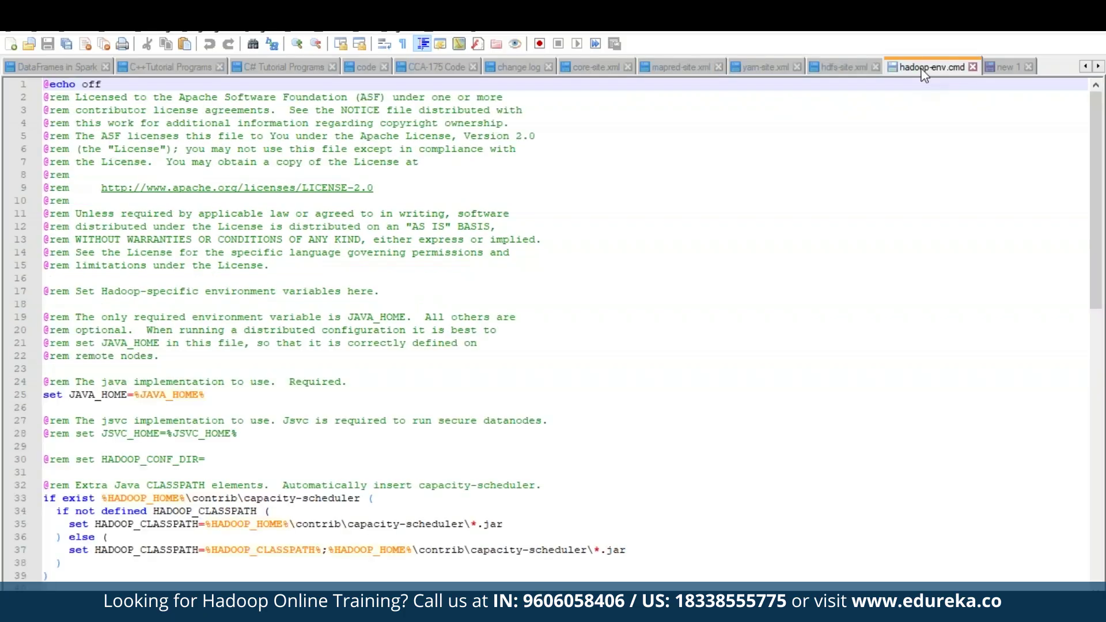
{"action": "left_click_drag", "start_coordinate": [199, 395], "coordinate": [141, 396]}
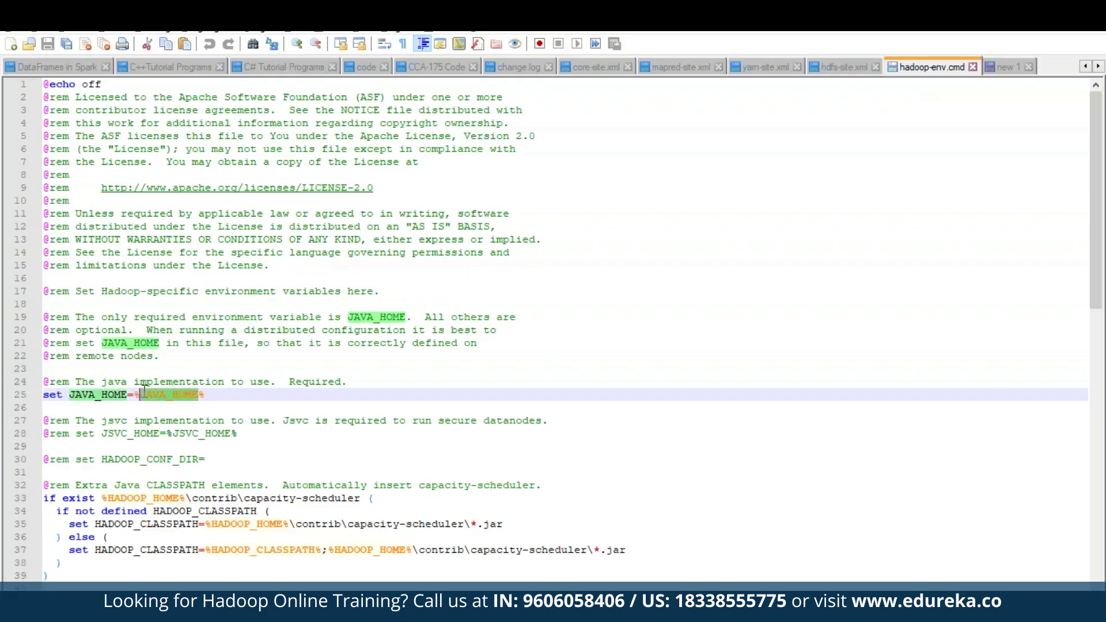
- Add a property named fs.defaultFS with the value hdfs://localhost:9000 inside the configuration element of core-site.xml
{"action": "left_click", "coordinate": [585, 70]}
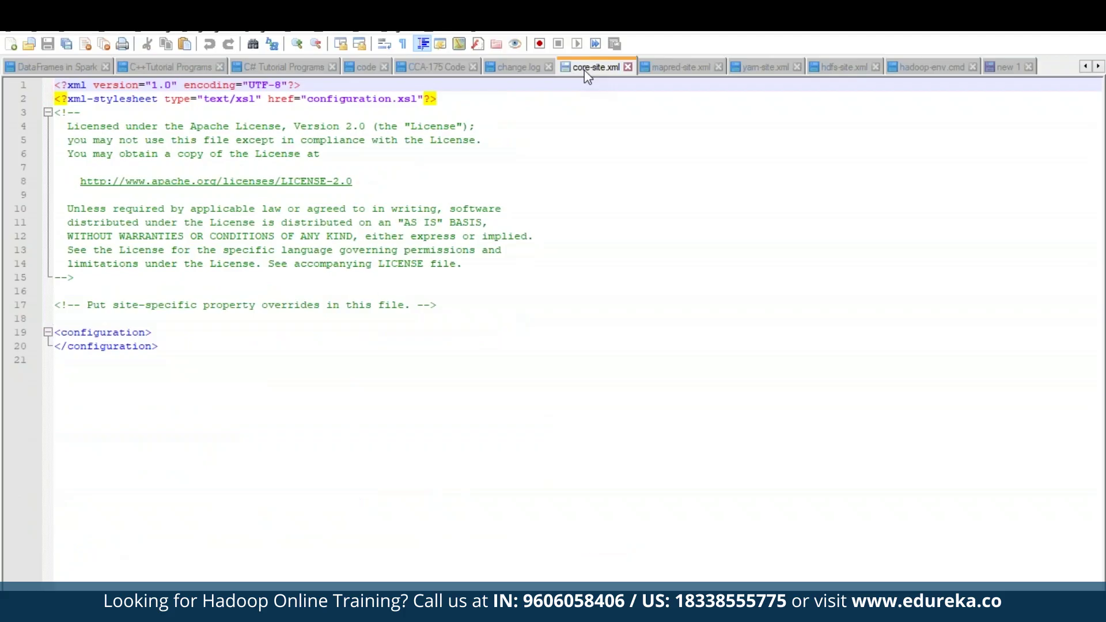
{"action": "left_click", "coordinate": [190, 333]}
{"action": "type", "text": "<property>         <name>fs.defaultFS</name>         <value>hdfs://localhost:9000</value>     </property>"}
{"action": "left_click", "coordinate": [208, 403]}
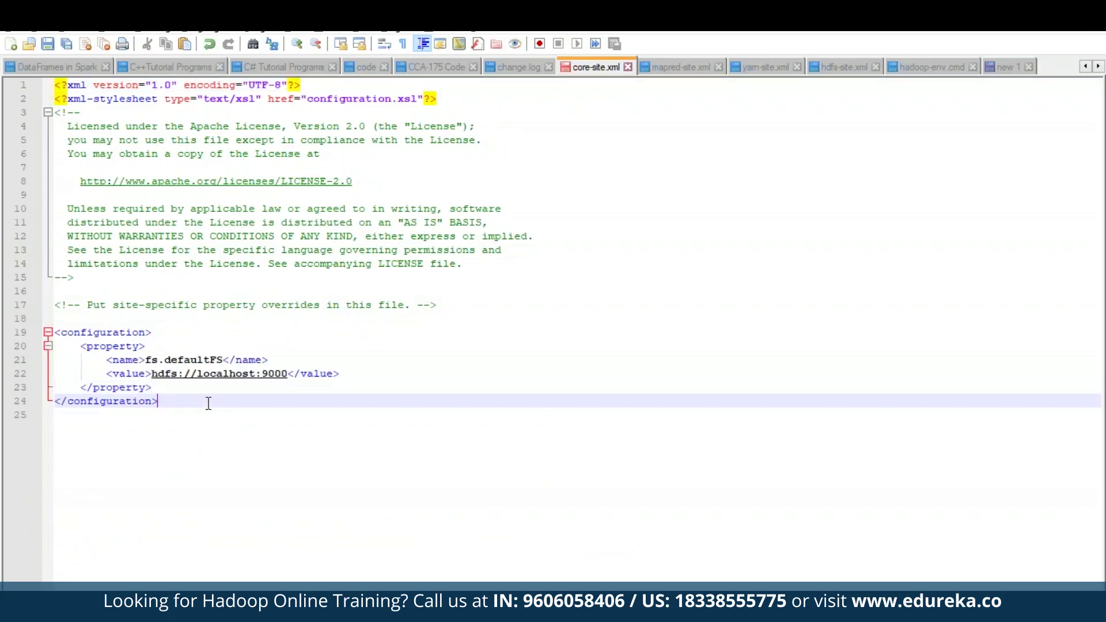
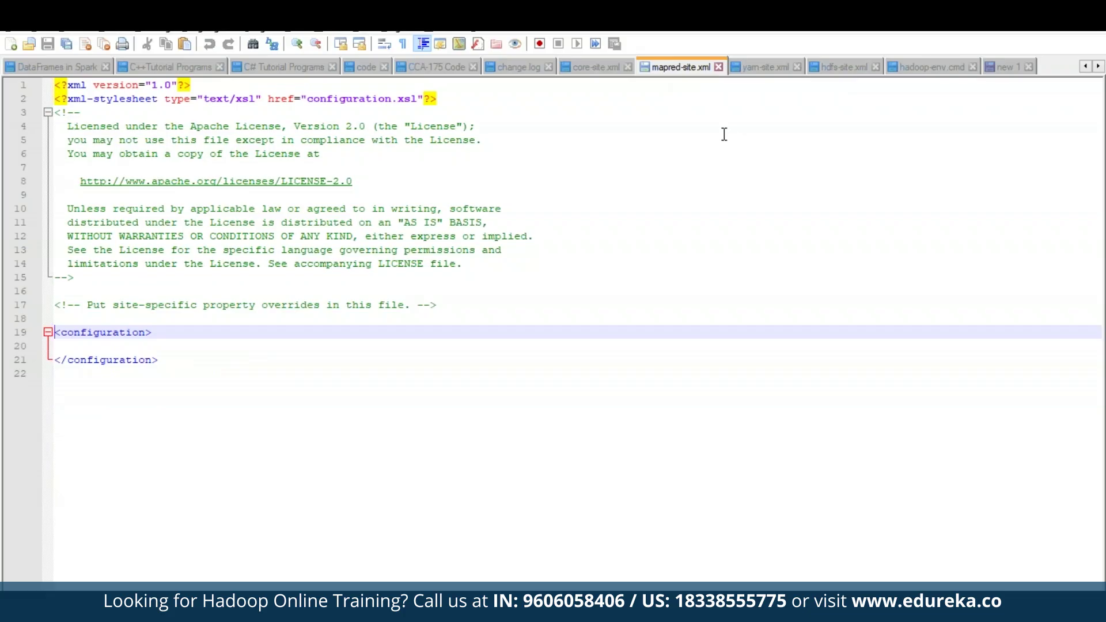
- Add a property named mapreduce.framework.name with the value yarn to the configuration of mapred-site.xml and save the file
{"action": "left_click", "coordinate": [108, 346]}
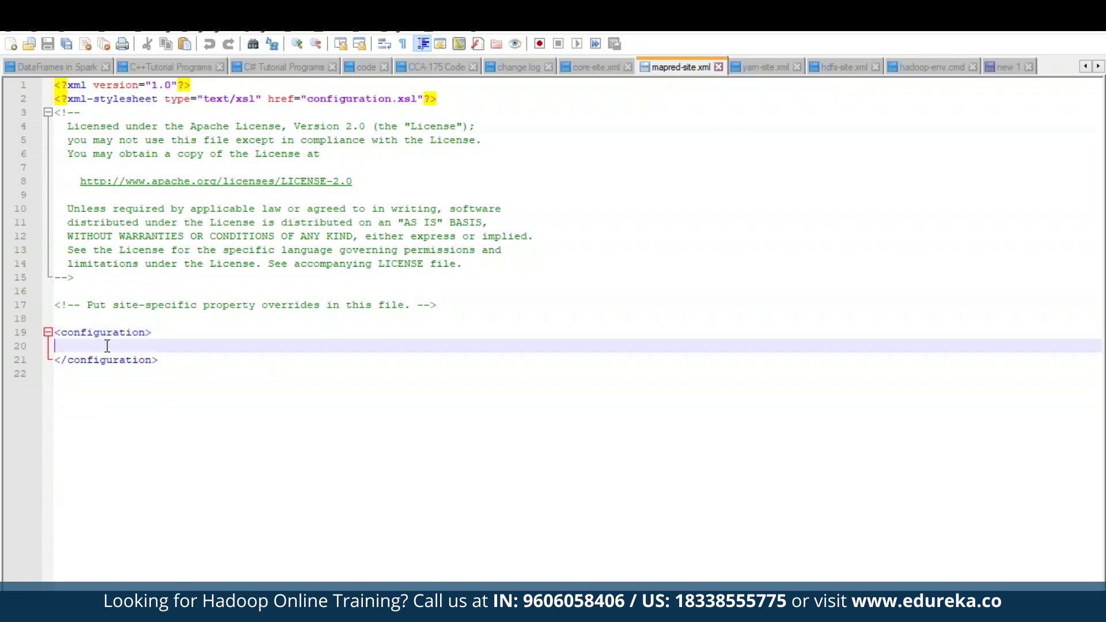
{"action": "type", "text": "<property>         <name>mapreduce.framework.name</name>         <value>yarn</value>     </property>"}
{"action": "left_click", "coordinate": [247, 460]}
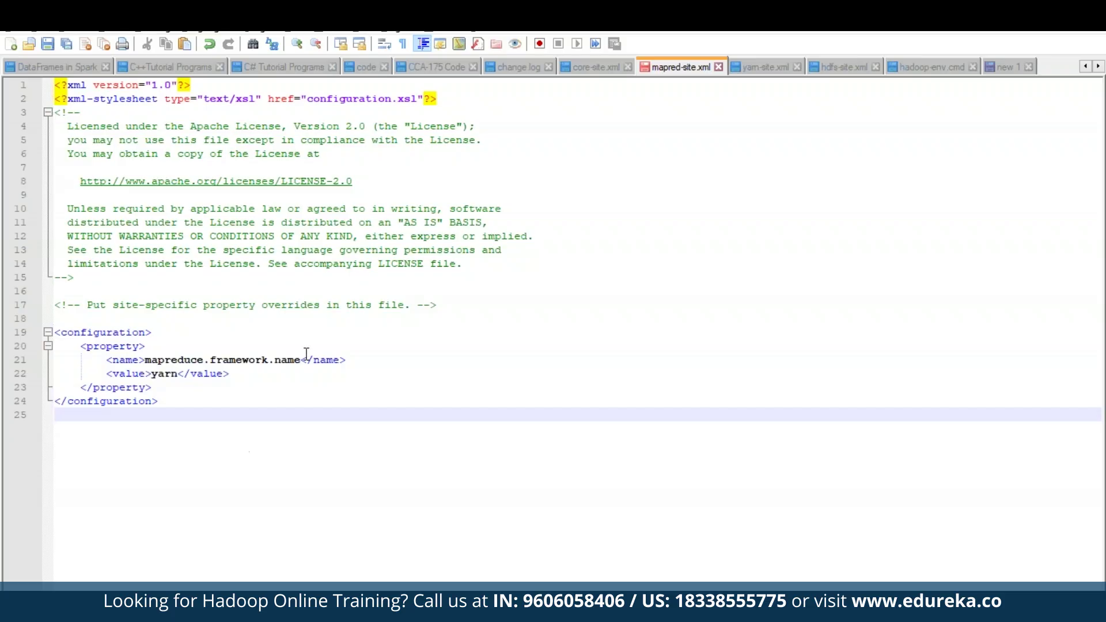
{"action": "left_click", "coordinate": [53, 46]}
- Add yarn.nodemanager.aux-services (mapreduce_shuffle) and yarn.nodemanager.auxservices.mapreduce.shuffle.class (org.apache.hadoop.mapred.ShuffleHandler) as properties in yarn-site.xml, indent the XML and save it
{"action": "left_click", "coordinate": [762, 69]}
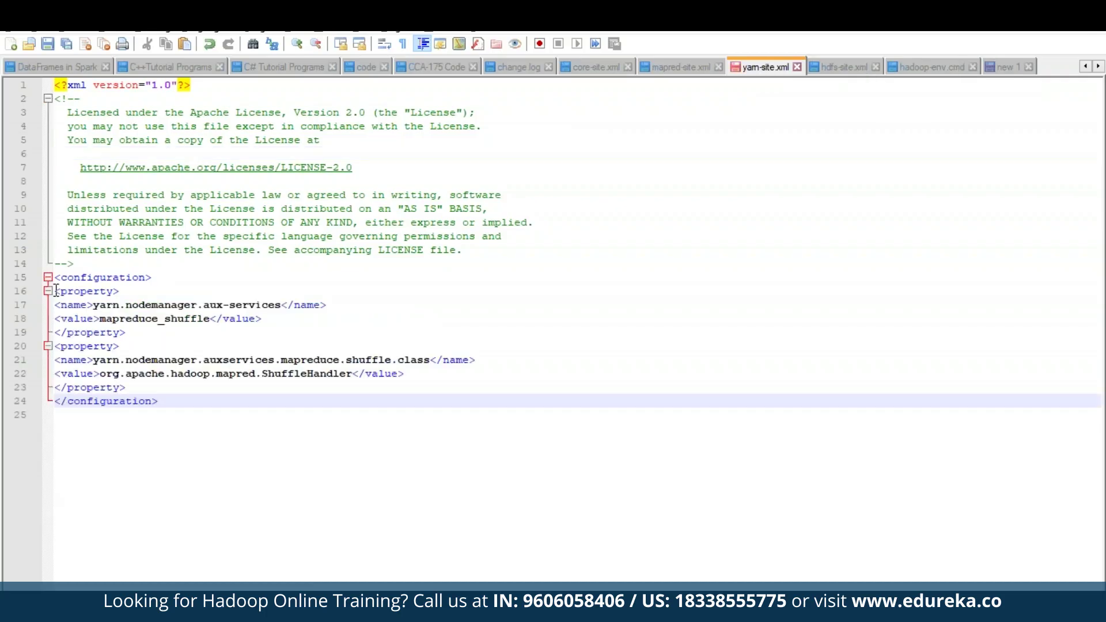
{"action": "key", "text": "ctrl+alt+shift+b"}
{"action": "left_click", "coordinate": [173, 418]}
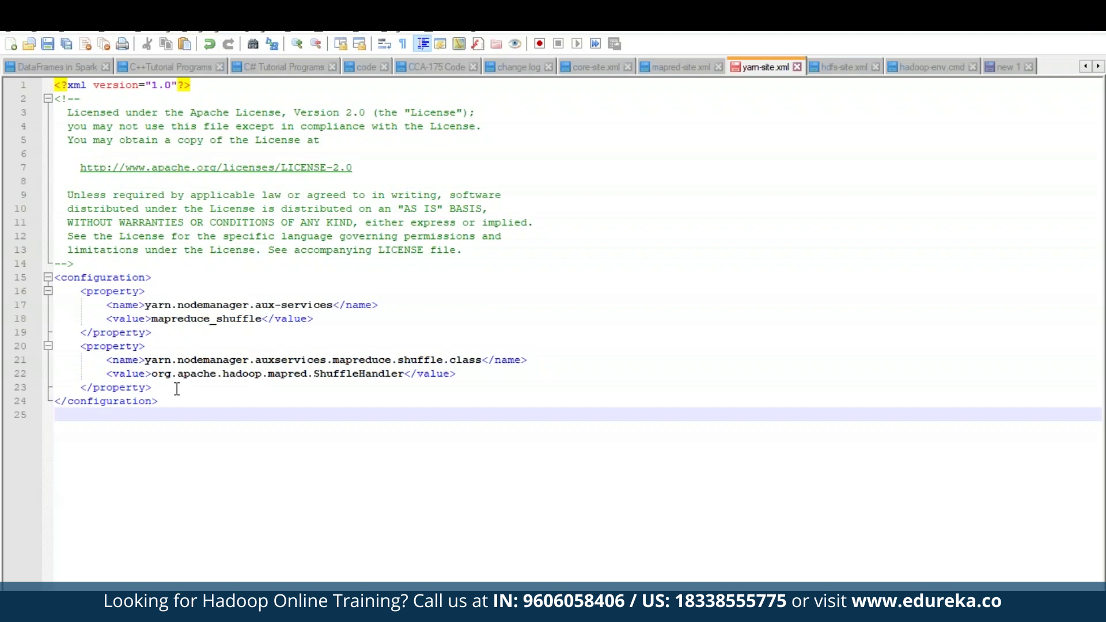
{"action": "key", "text": "ctrl+s"}
- Bring up hdfs-site.xml, switch to File Explorer and create a folder named data in C:\hadoop
{"action": "left_click", "coordinate": [832, 67]}
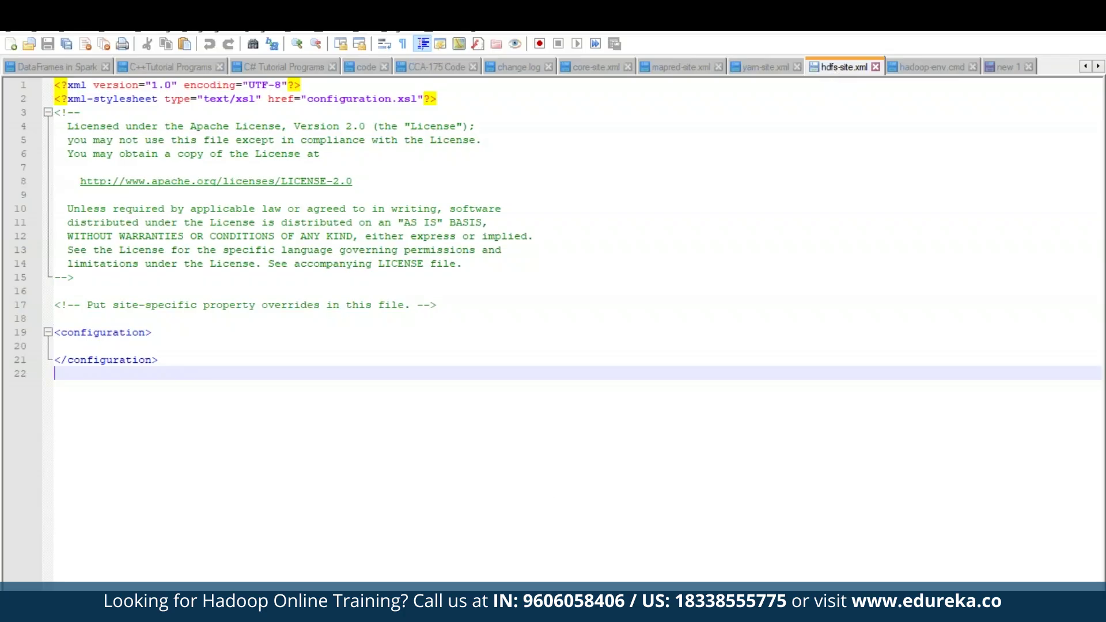
{"action": "left_click", "coordinate": [267, 128]}
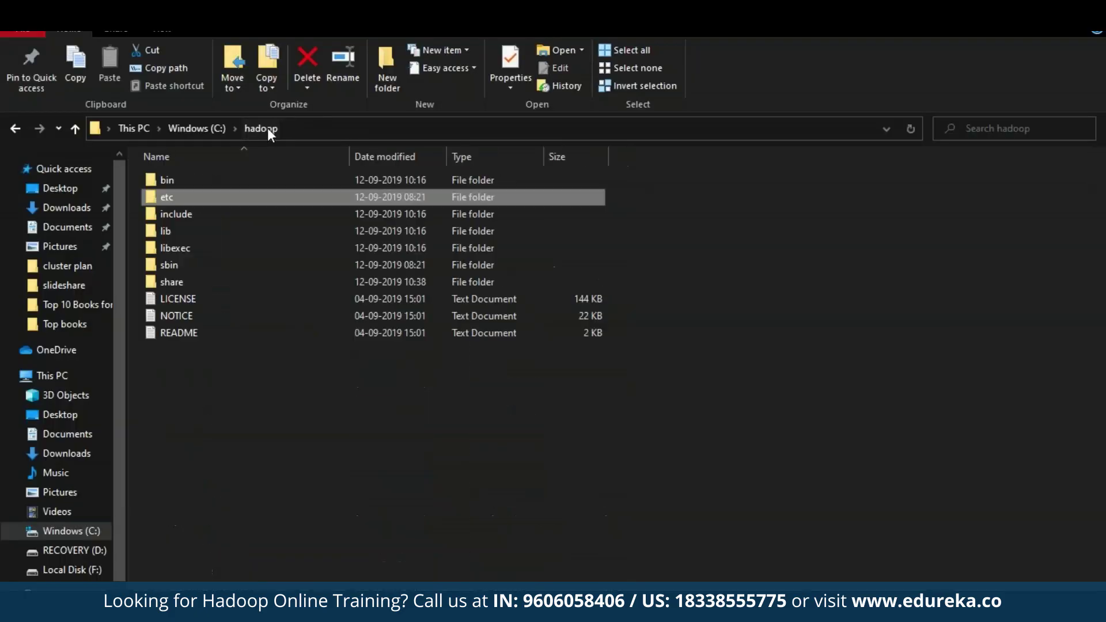
{"action": "left_click", "coordinate": [205, 126]}
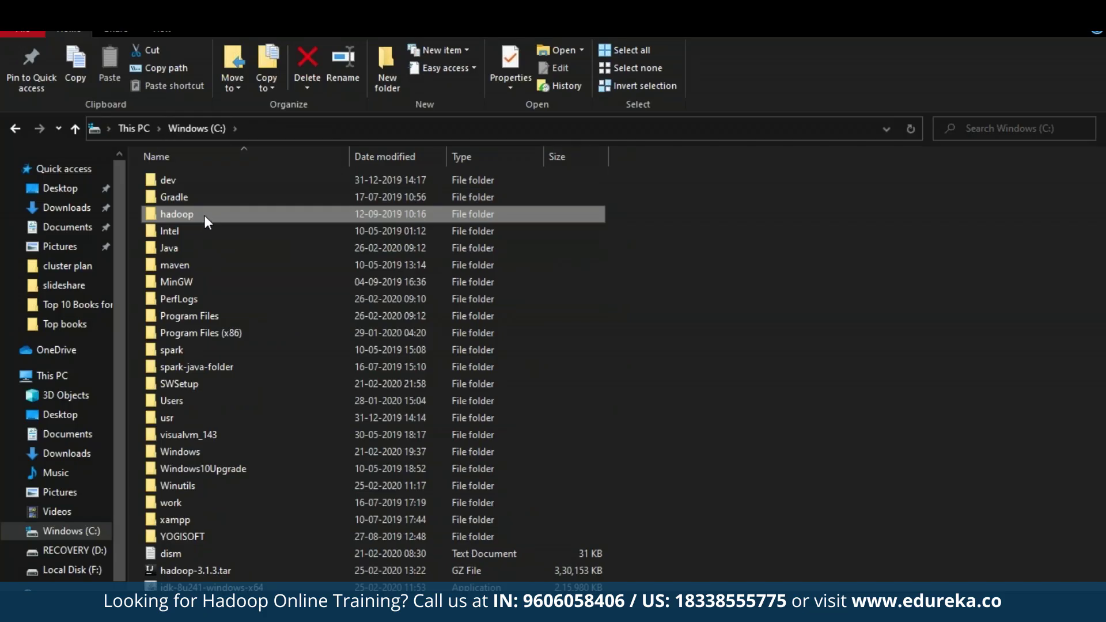
{"action": "double_click", "coordinate": [204, 216]}
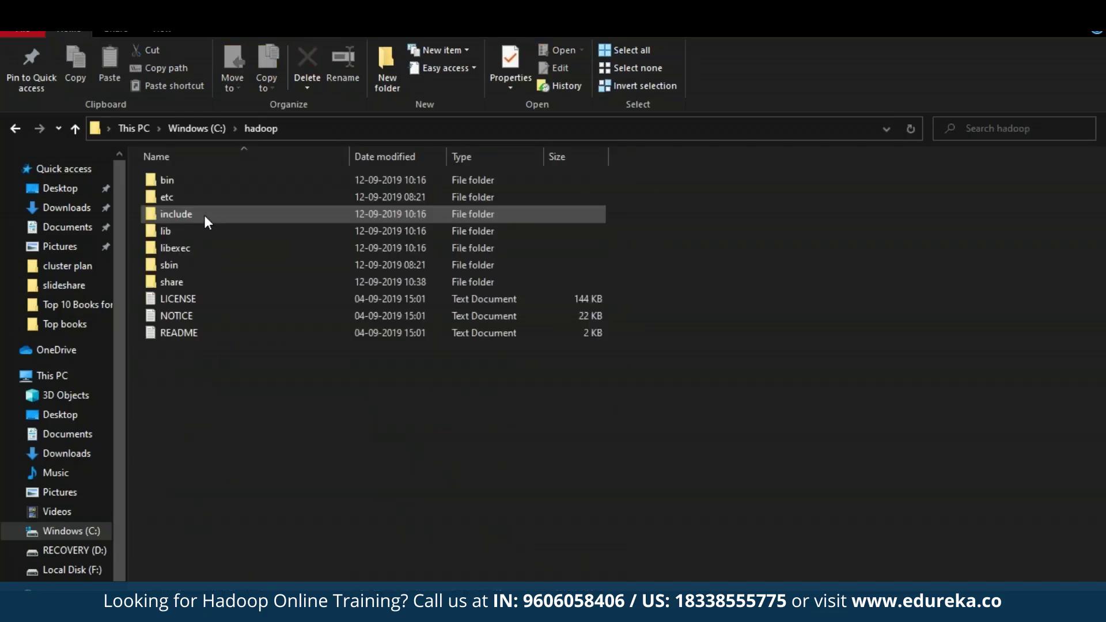
{"action": "right_click", "coordinate": [317, 419]}
{"action": "mouse_move", "coordinate": [354, 377]}
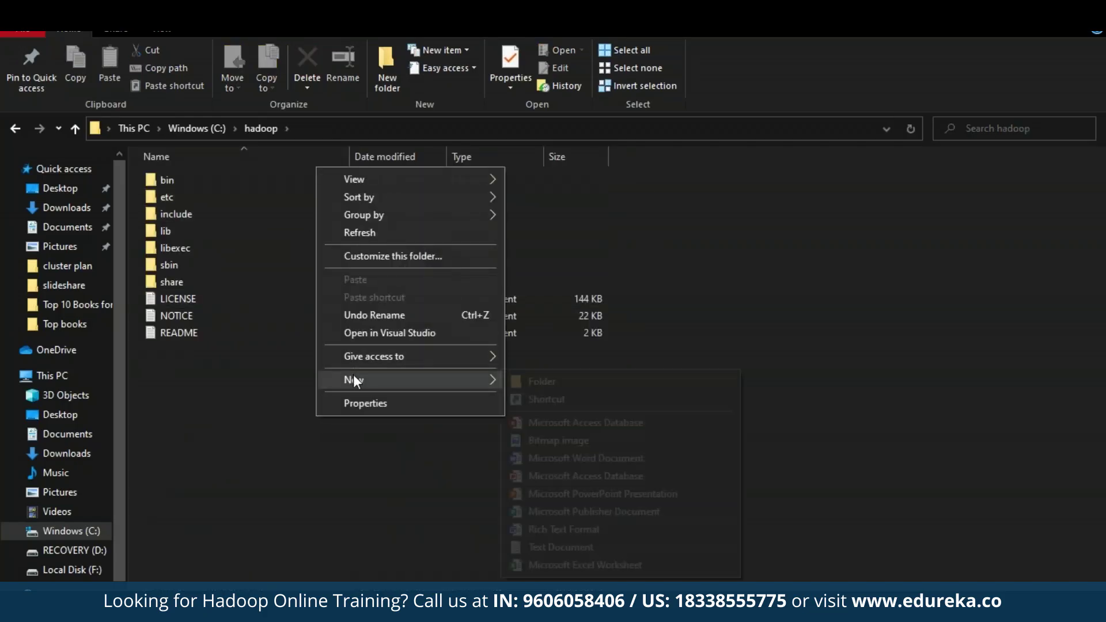
{"action": "left_click", "coordinate": [531, 380]}
{"action": "type", "text": "data"}
{"action": "key", "text": "Return"}
- Create two folders named namenode and datanode inside C:\hadoop\data
{"action": "key", "text": "Return"}
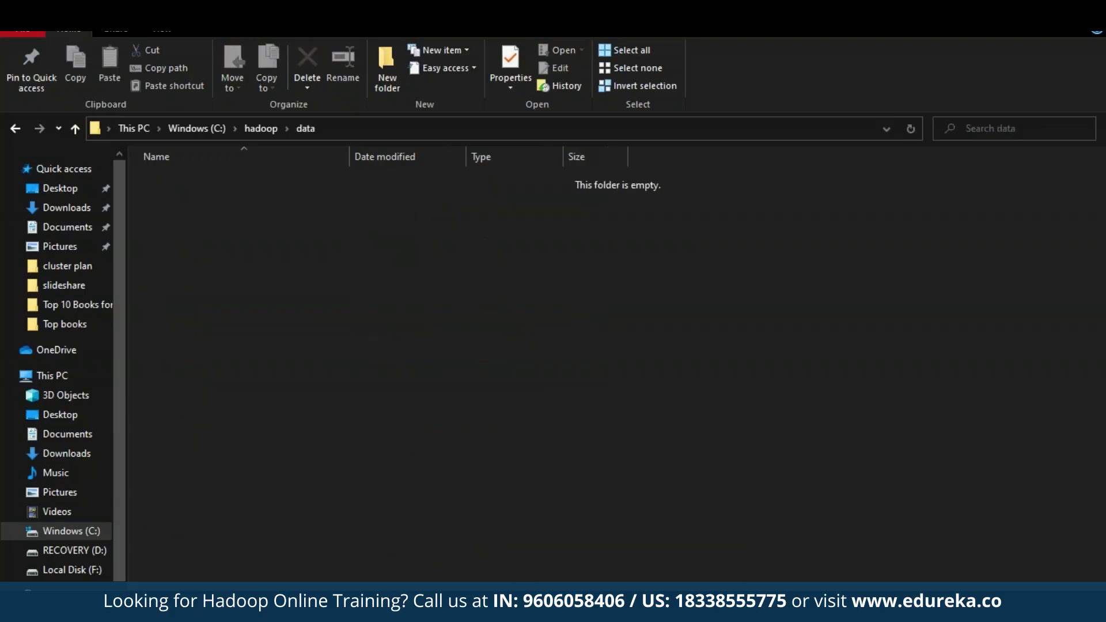
{"action": "right_click", "coordinate": [533, 369]}
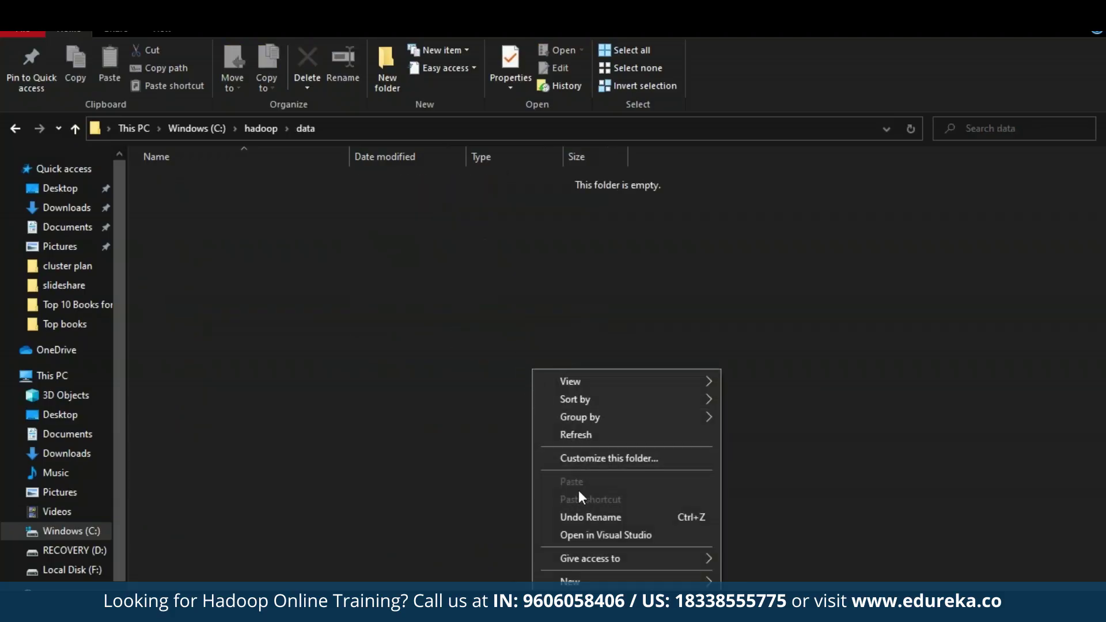
{"action": "mouse_move", "coordinate": [570, 584]}
{"action": "left_click", "coordinate": [830, 397]}
{"action": "type", "text": "namenode"}
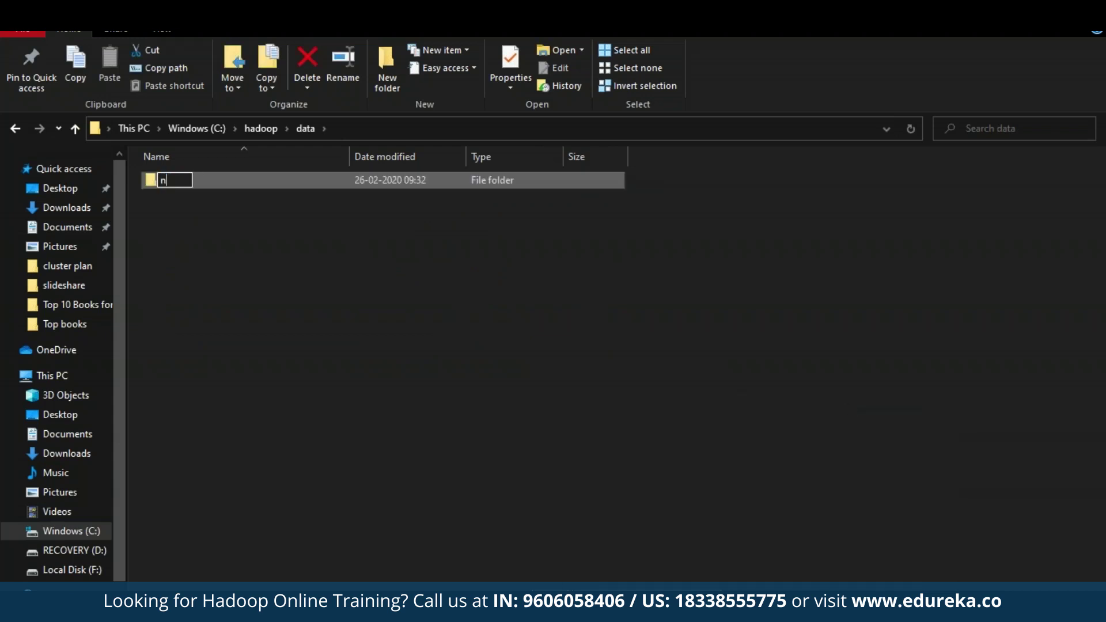
{"action": "right_click", "coordinate": [537, 288]}
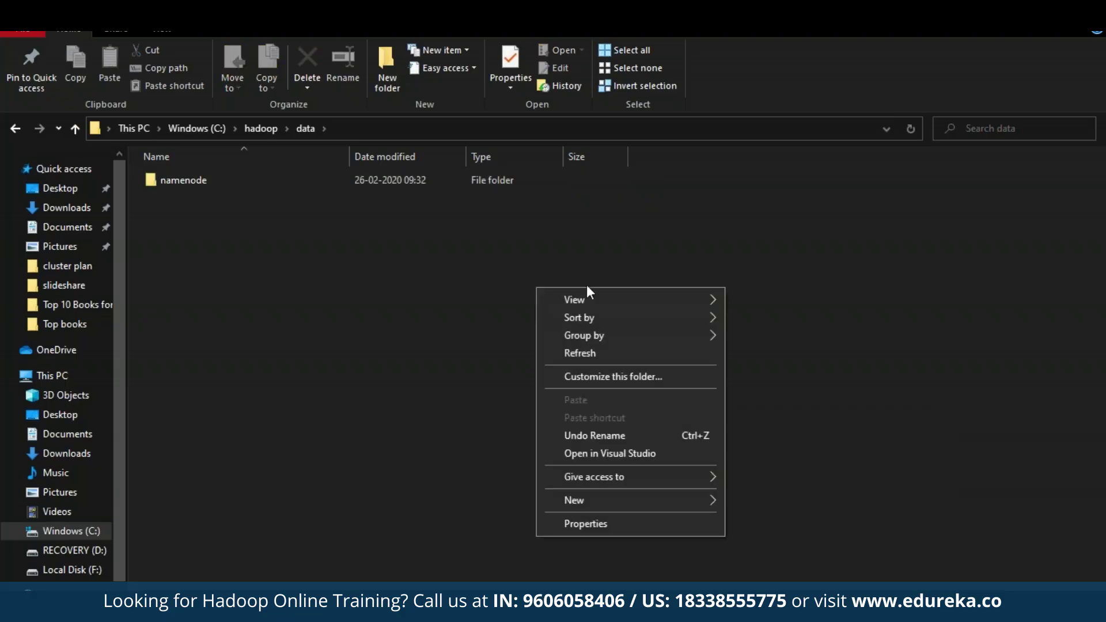
{"action": "mouse_move", "coordinate": [587, 507]}
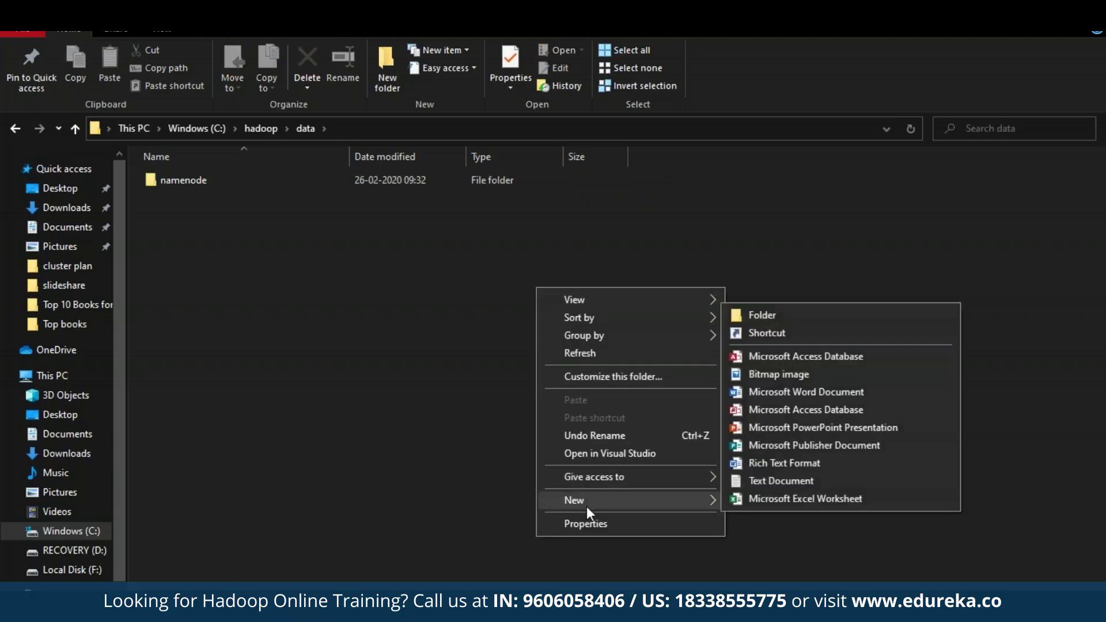
{"action": "left_click", "coordinate": [848, 311]}
{"action": "type", "text": "datanode"}
{"action": "key", "text": "Return"}
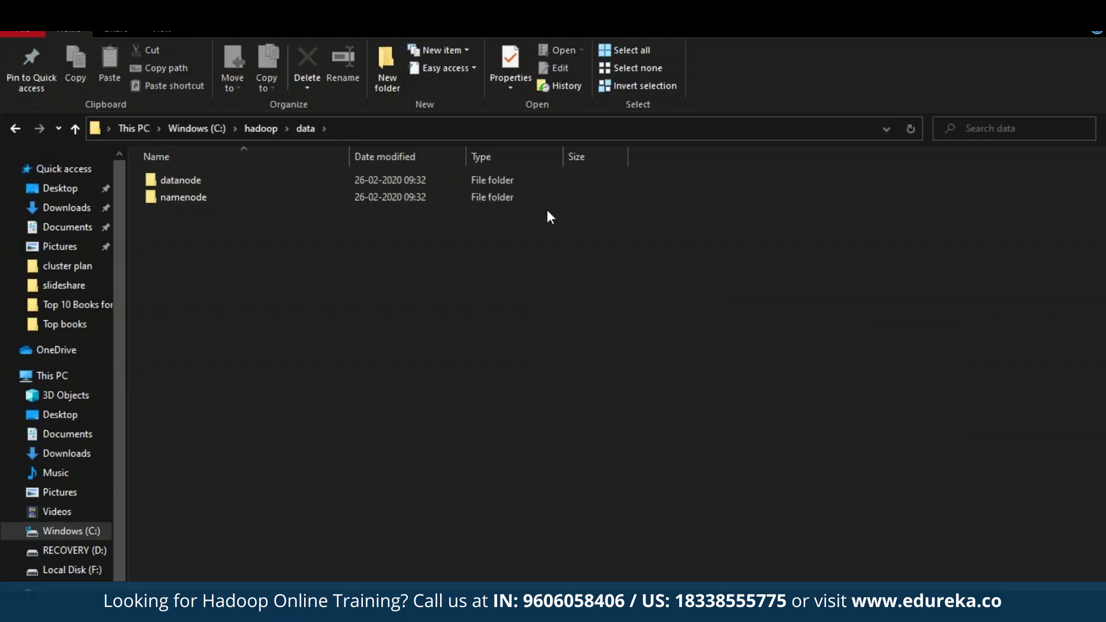
- Open the datanode and namenode folders one after the other to view their full paths
{"action": "key", "text": "Return"}
{"action": "left_click", "coordinate": [439, 127]}
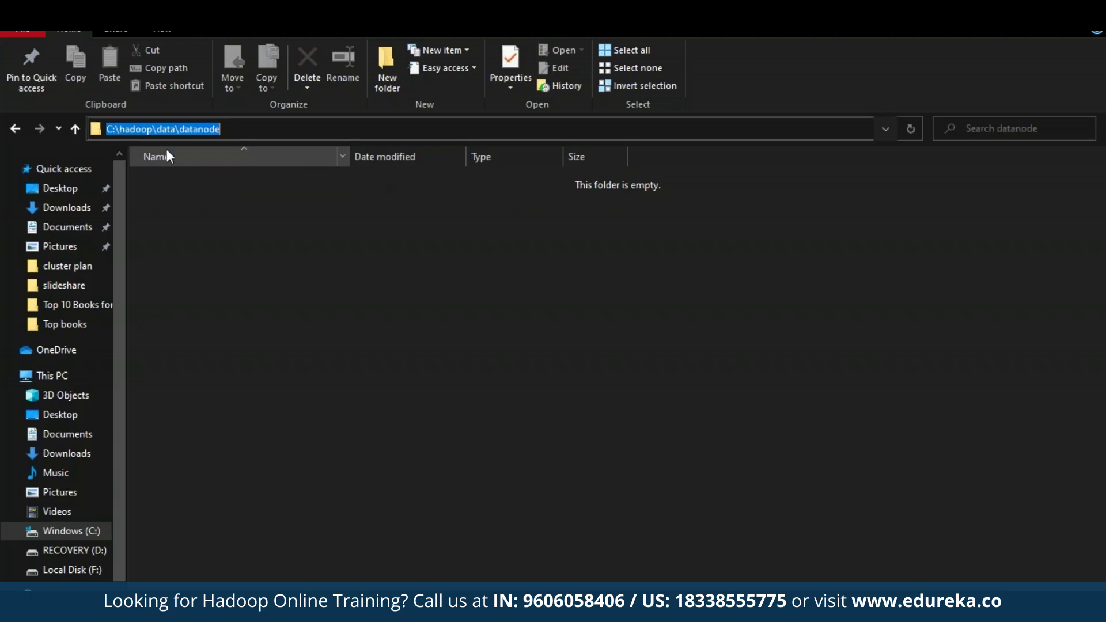
{"action": "left_click", "coordinate": [14, 128]}
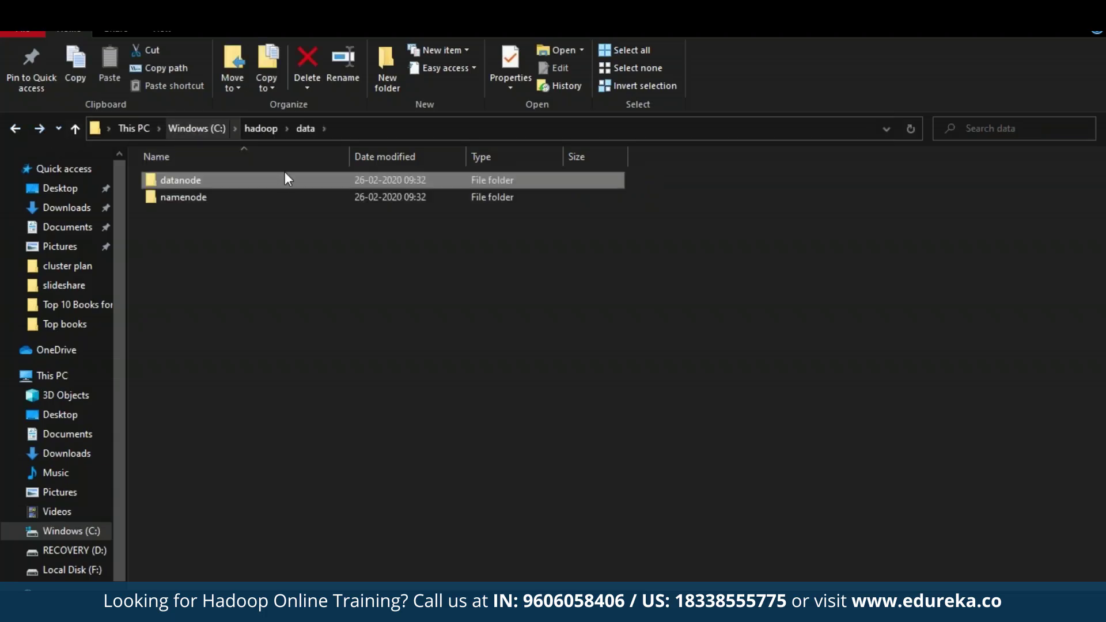
{"action": "double_click", "coordinate": [246, 196]}
{"action": "left_click", "coordinate": [415, 139]}
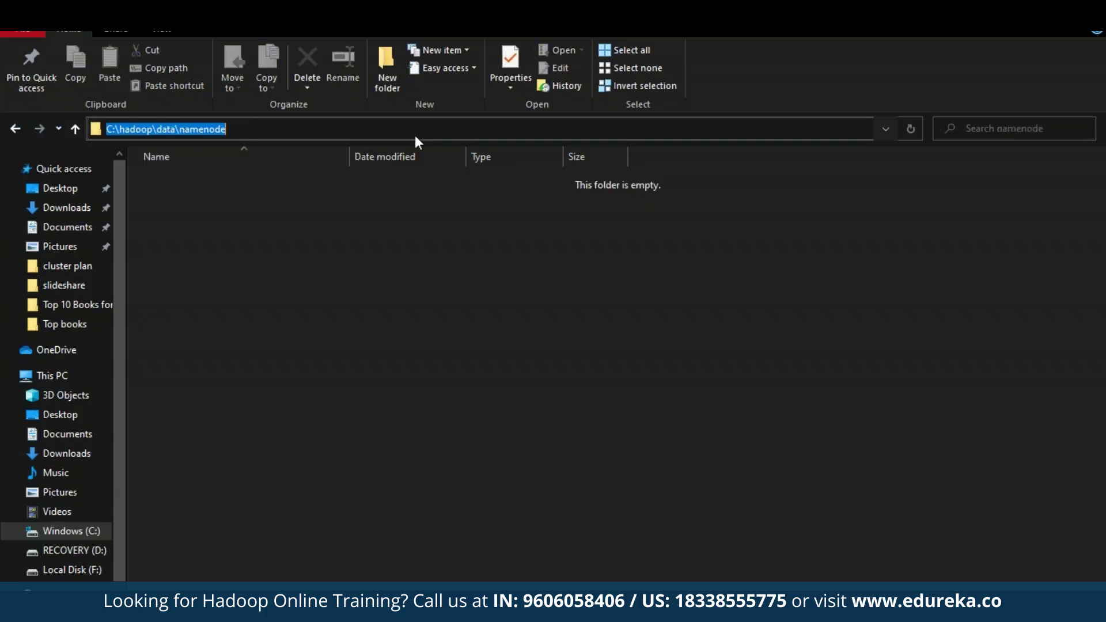
{"action": "left_click", "coordinate": [13, 128]}
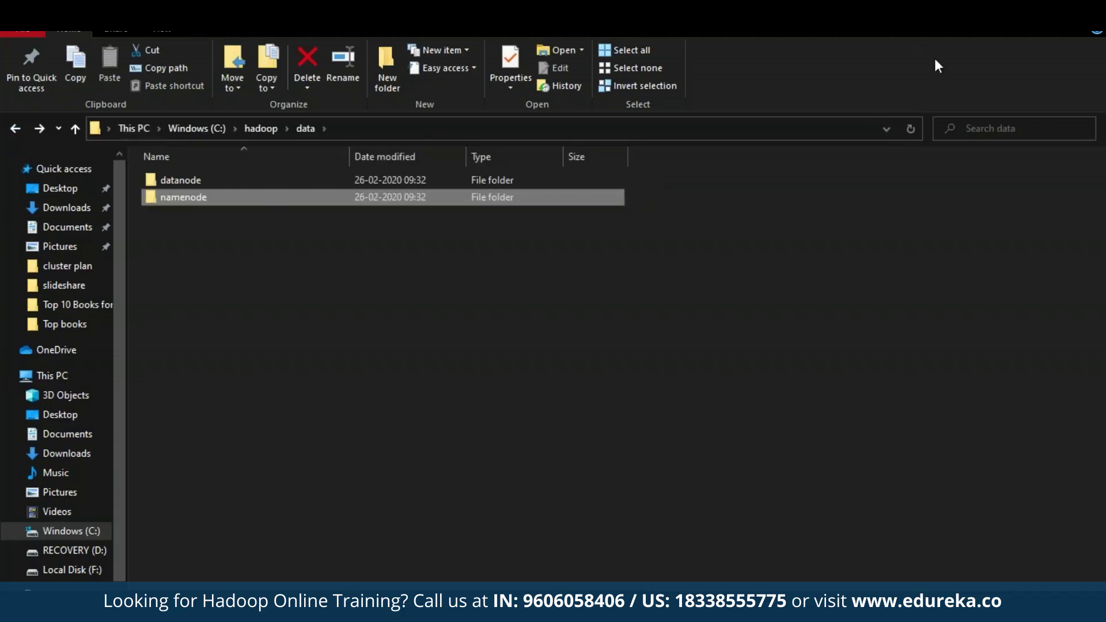
- In Notepad++, add indented dfs.replication (1), dfs.namenode.name.dir (C:\hadoop-2.8.0\data\namenode) and dfs.datanode.data.dir (C:\hadoop-2.8.0\data\datanode) properties to hdfs-site.xml
{"action": "key", "text": "alt+Tab"}
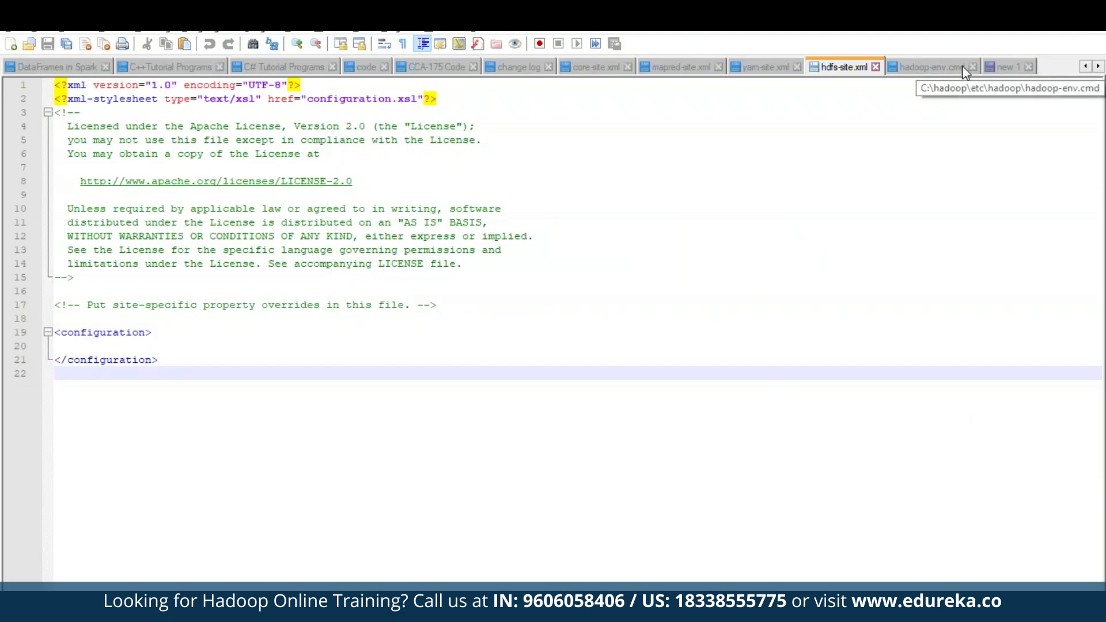
{"action": "left_click", "coordinate": [61, 346]}
{"action": "type", "text": "<property> <name>dfs.replication</name> <value>1</value> </property> <property> <name>dfs.namenode.name.dir</name> <value>C:\\hadoop-2.8.0\\data\\namenode</value> </property> <property> <name>dfs.datanode.data.dir</name> <value>C:\\hadoop-2.8.0\\data\\datanode</value> </property>"}
{"action": "key", "text": "ctrl+alt+shift+b"}
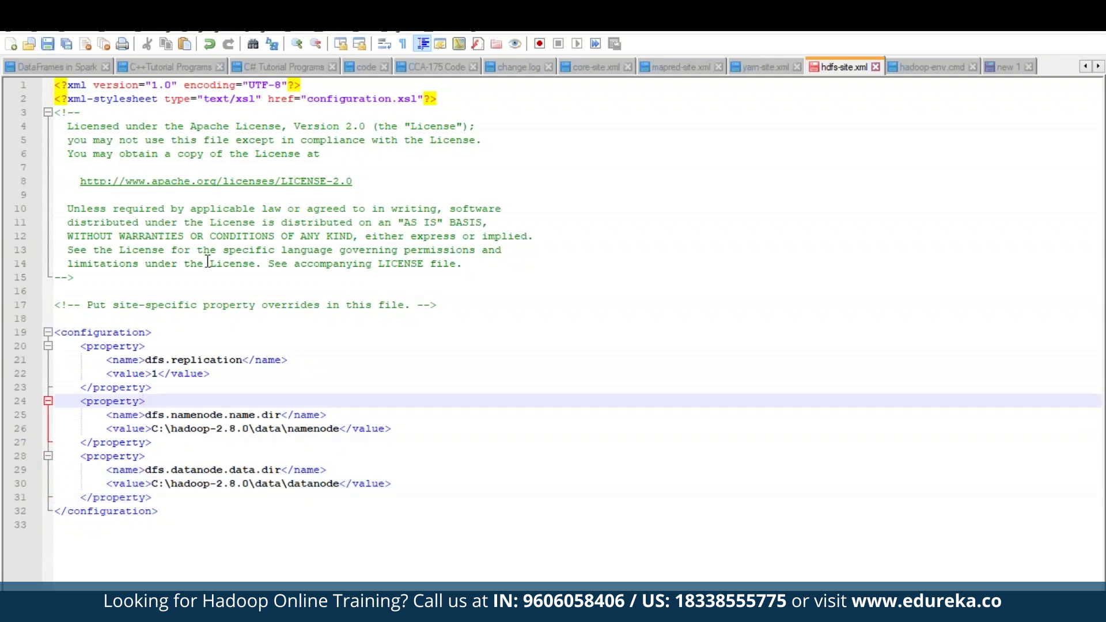
{"action": "left_click", "coordinate": [158, 371]}
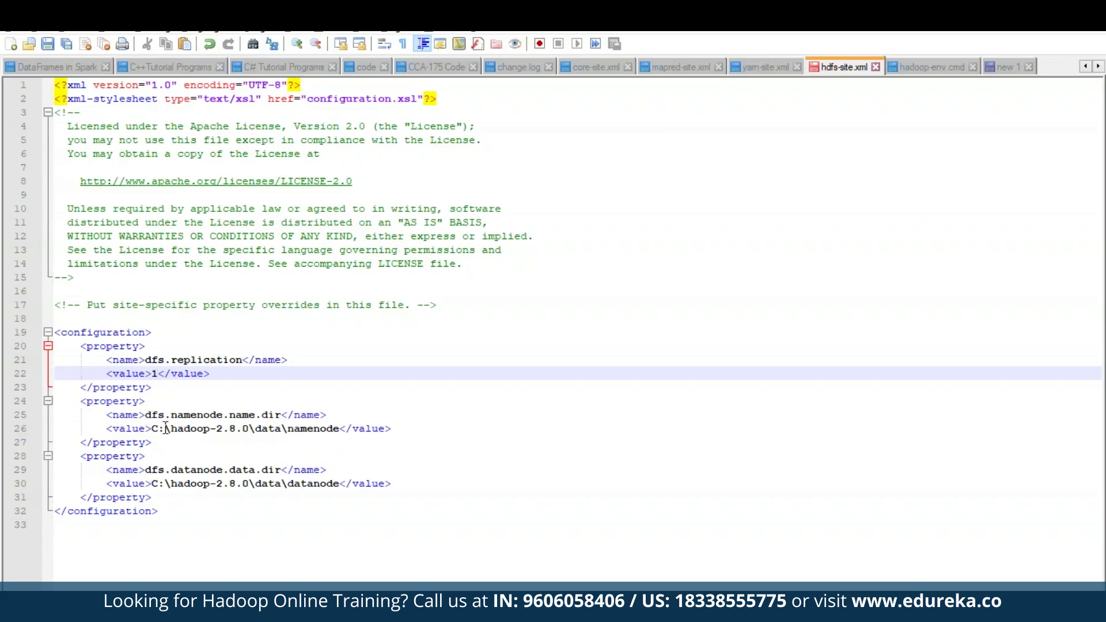
- Correct the hdfs-site.xml paths to C:\hadoop\data\namenode for the namenode directory and C:\hadoop\data\datanode for the datanode directory
{"action": "left_click_drag", "start_coordinate": [152, 429], "coordinate": [333, 435]}
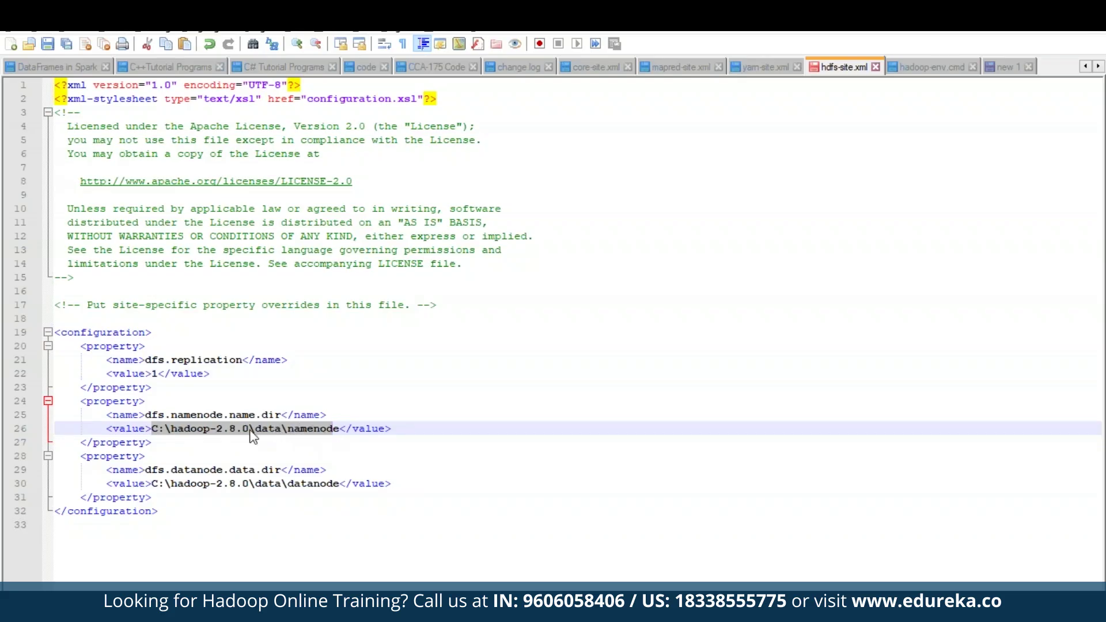
{"action": "left_click", "coordinate": [250, 484]}
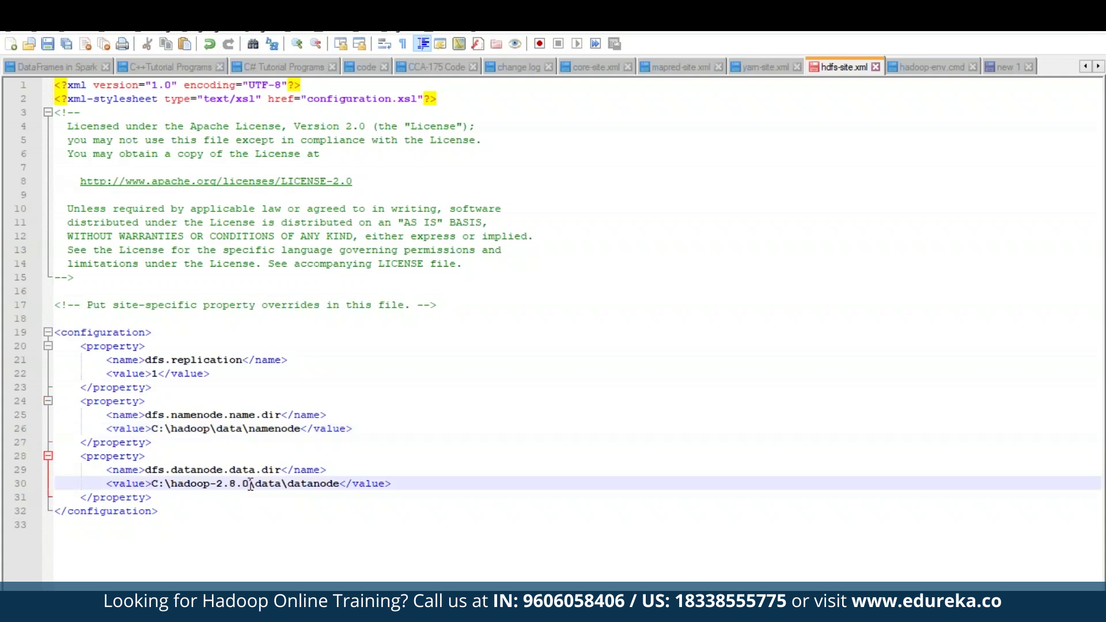
{"action": "key", "text": "BackSpace"}
{"action": "key", "text": "BackSpace"}
{"action": "key", "text": "BackSpace"}
{"action": "key", "text": "BackSpace"}
{"action": "key", "text": "BackSpace"}
{"action": "key", "text": "BackSpace"}
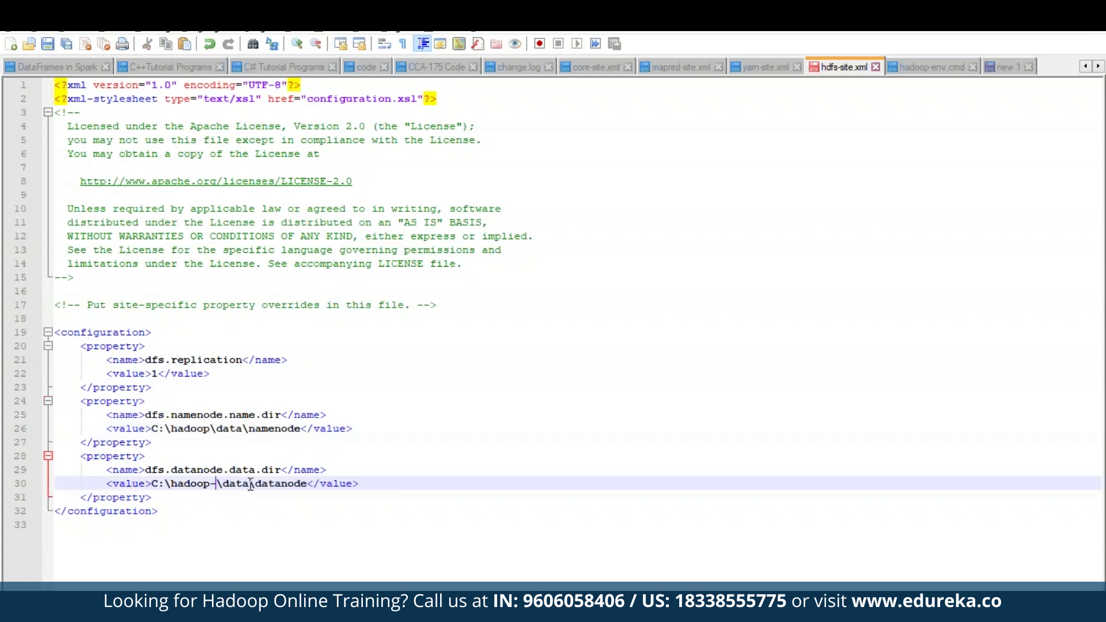
{"action": "key", "text": "Left"}
{"action": "key", "text": "Left"}
{"action": "key", "text": "Left"}
{"action": "key", "text": "Left"}
{"action": "key", "text": "Left"}
{"action": "key", "text": "Left"}
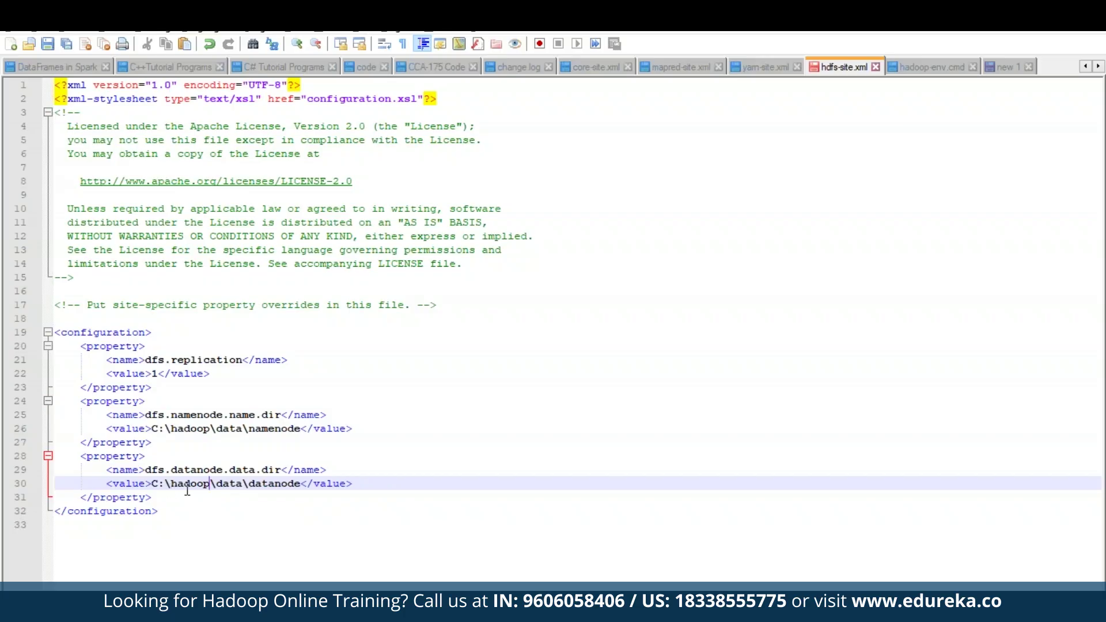
{"action": "left_click", "coordinate": [251, 521]}
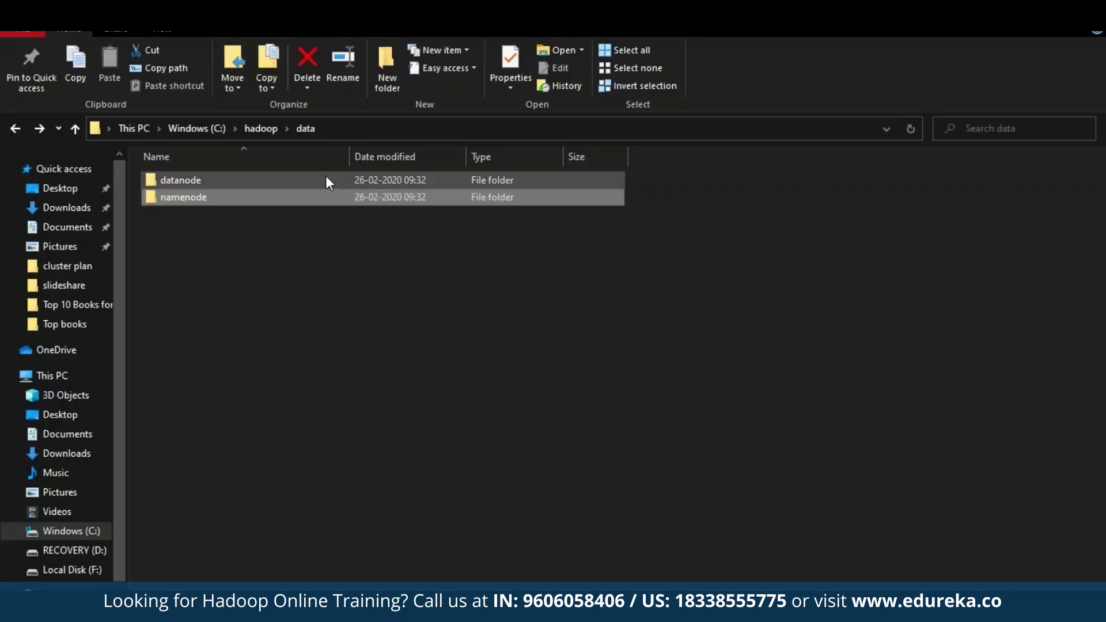
- In Notepad++, clear the %JAVA_HOME% value from the set JAVA_HOME line of hadoop-env.cmd
{"action": "double_click", "coordinate": [326, 181]}
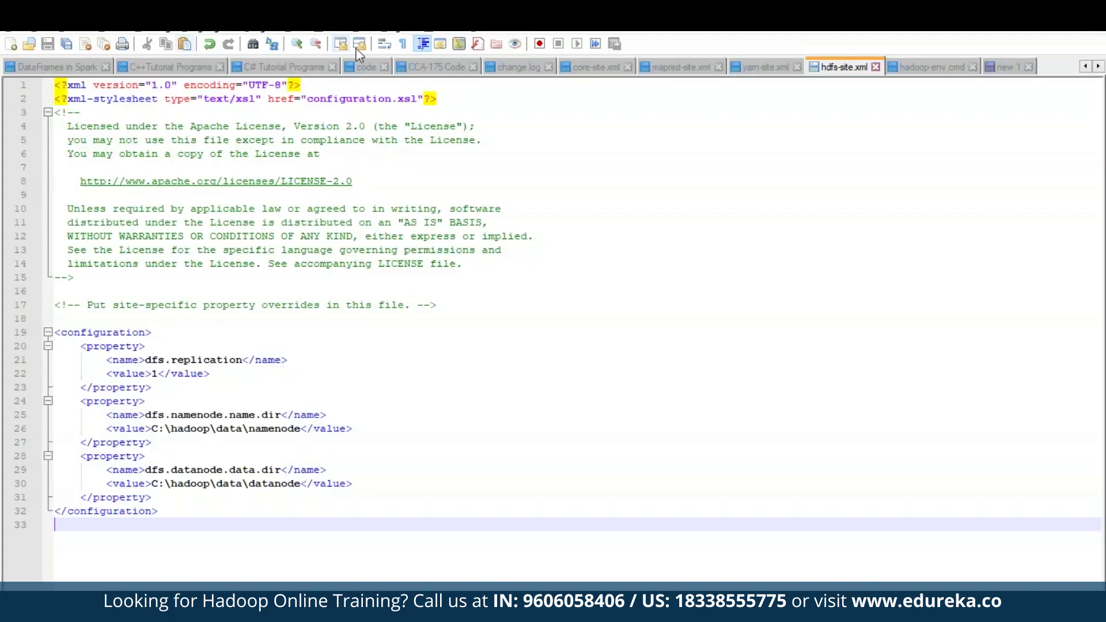
{"action": "left_click", "coordinate": [912, 68]}
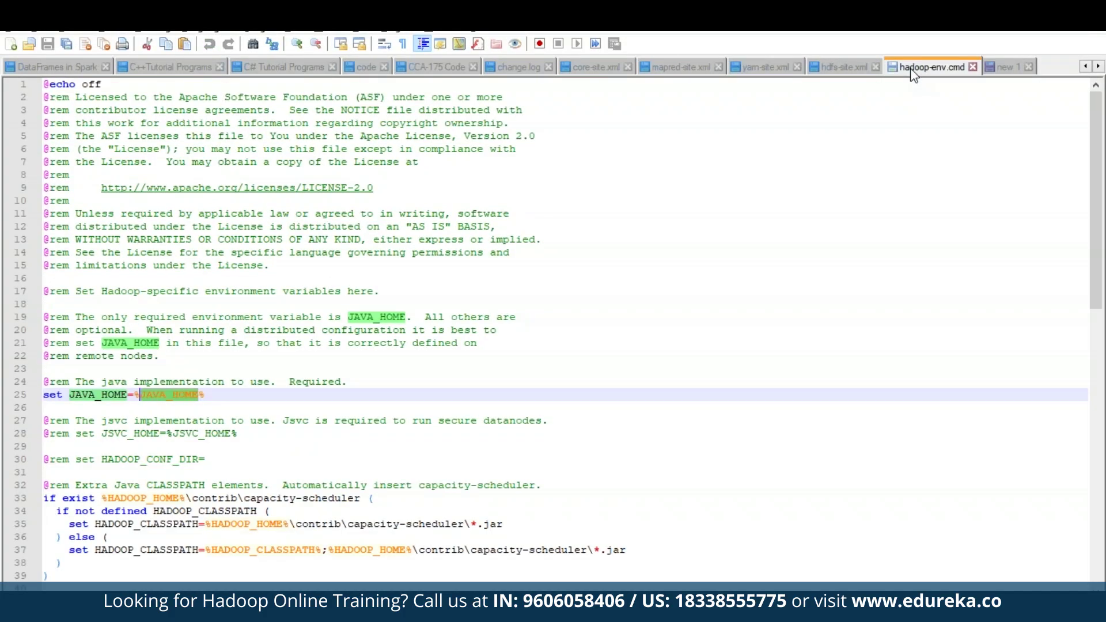
{"action": "left_click", "coordinate": [205, 396]}
{"action": "key", "text": "BackSpace"}
{"action": "key", "text": "BackSpace"}
{"action": "key", "text": "BackSpace"}
{"action": "key", "text": "BackSpace"}
{"action": "key", "text": "BackSpace"}
{"action": "key", "text": "BackSpace"}
{"action": "key", "text": "BackSpace"}
{"action": "key", "text": "BackSpace"}
{"action": "key", "text": "BackSpace"}
{"action": "key", "text": "BackSpace"}
{"action": "key", "text": "BackSpace"}
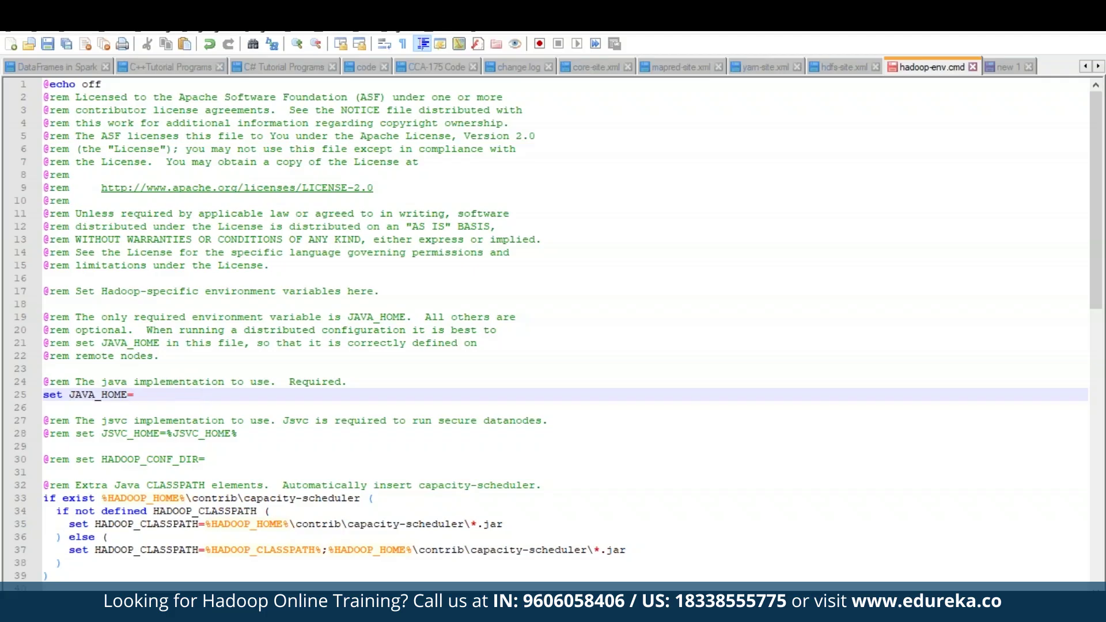
- Open the Windows environment variables to get the JDK path stored in the JAVA_HOME user variable
{"action": "left_click", "coordinate": [15, 585]}
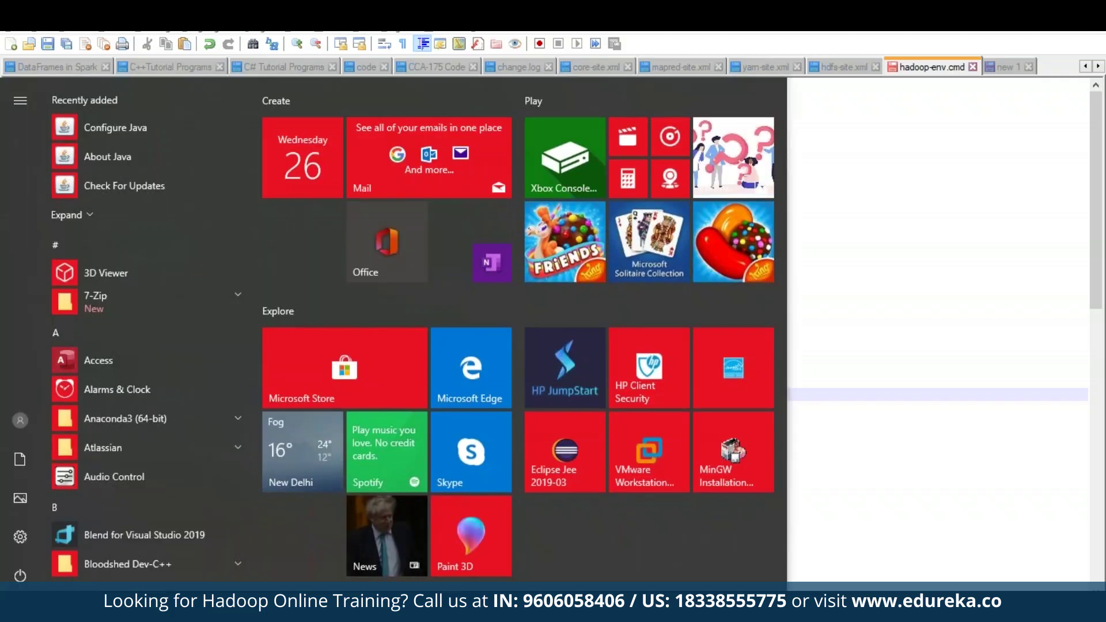
{"action": "left_click", "coordinate": [21, 537]}
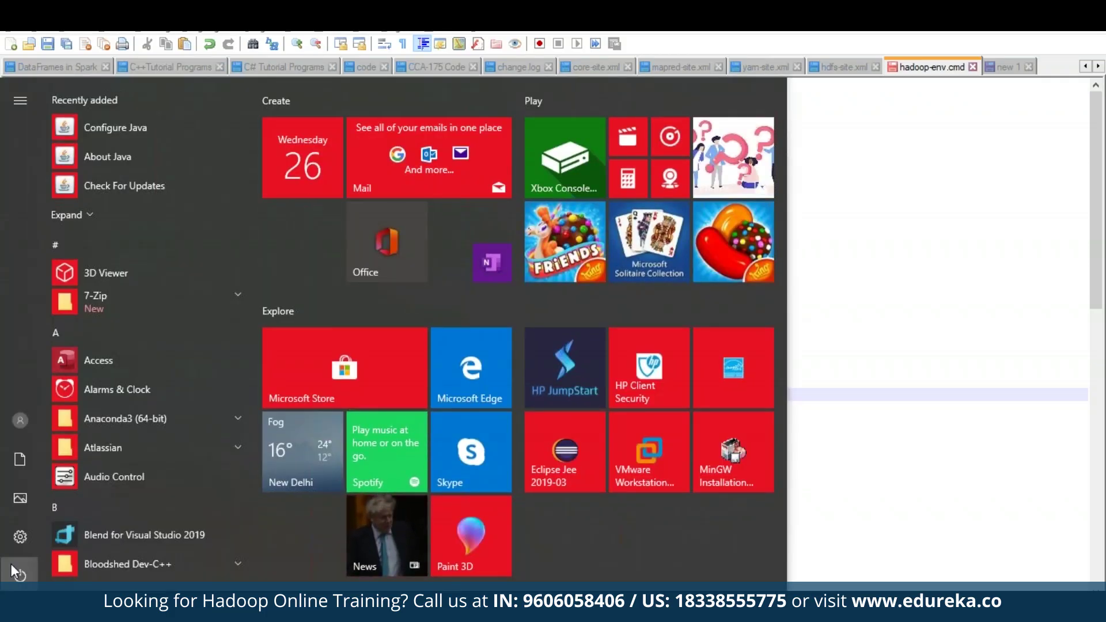
{"action": "left_click", "coordinate": [115, 97]}
{"action": "type", "text": "env"}
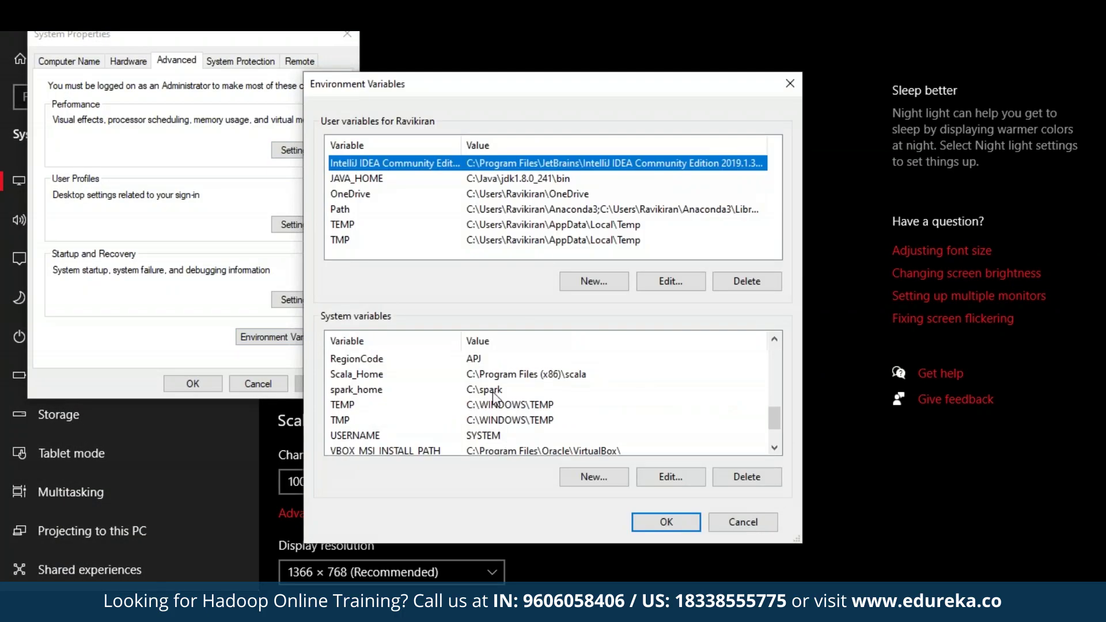
{"action": "left_click", "coordinate": [346, 440]}
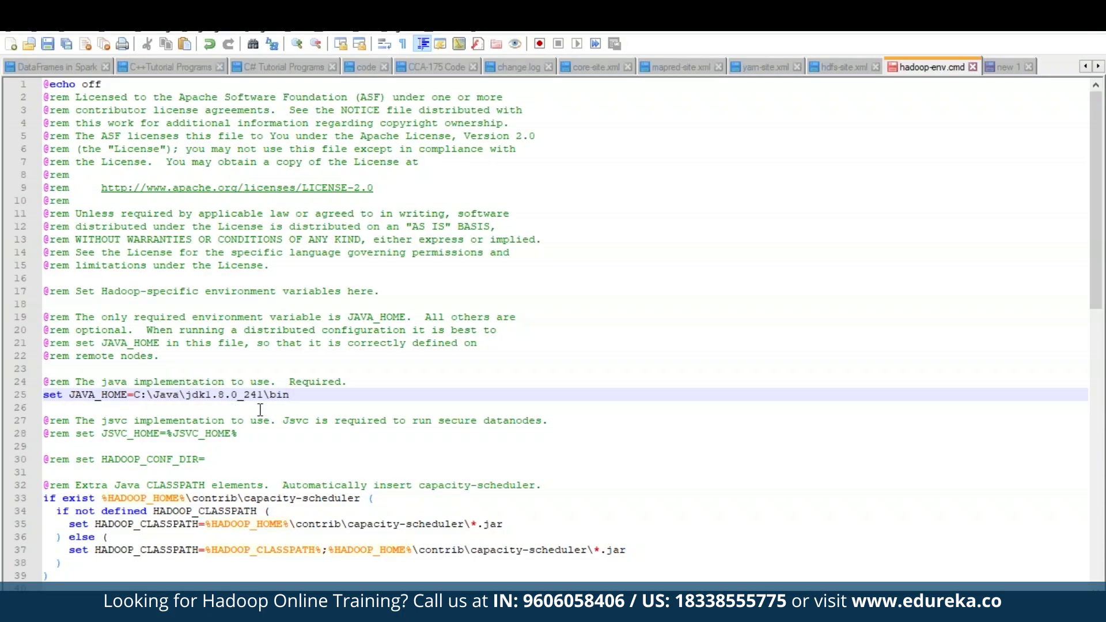
- Set JAVA_HOME in hadoop-env.cmd to C:\Java\jdk1.8.0_241, without the trailing \bin, and save the file
{"action": "key", "text": "BackSpace"}
{"action": "key", "text": "BackSpace"}
{"action": "key", "text": "BackSpace"}
{"action": "key", "text": "BackSpace"}
{"action": "left_click", "coordinate": [49, 45]}
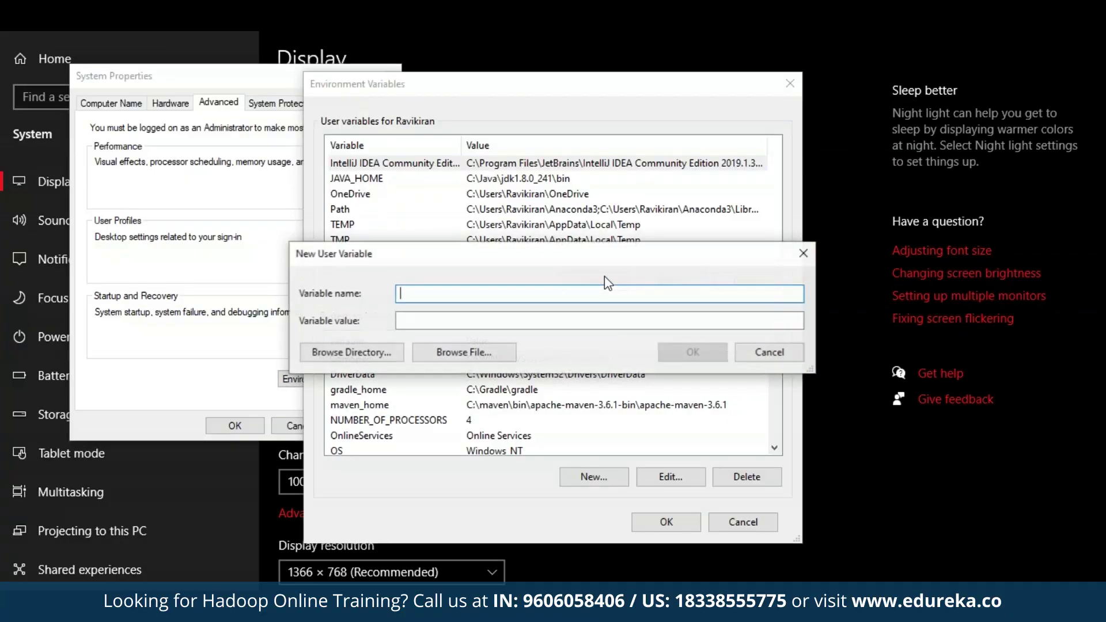
- Create a user environment variable named HADOOP_HOME with the value C:\hadoop\bin
{"action": "type", "text": "HADOOP_HOME"}
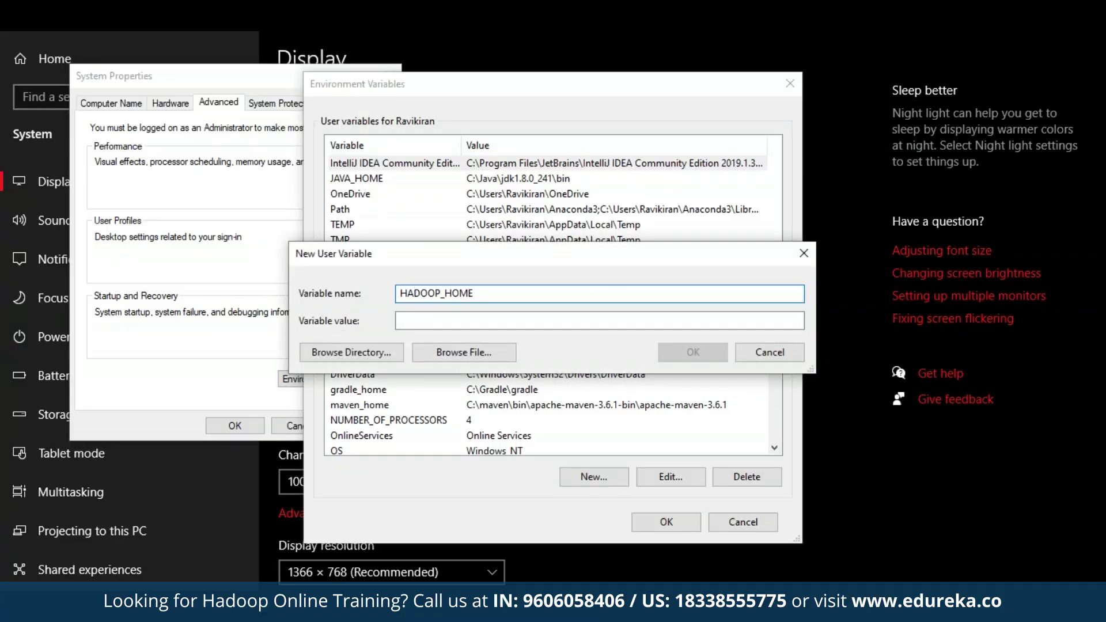
{"action": "key", "text": "Tab"}
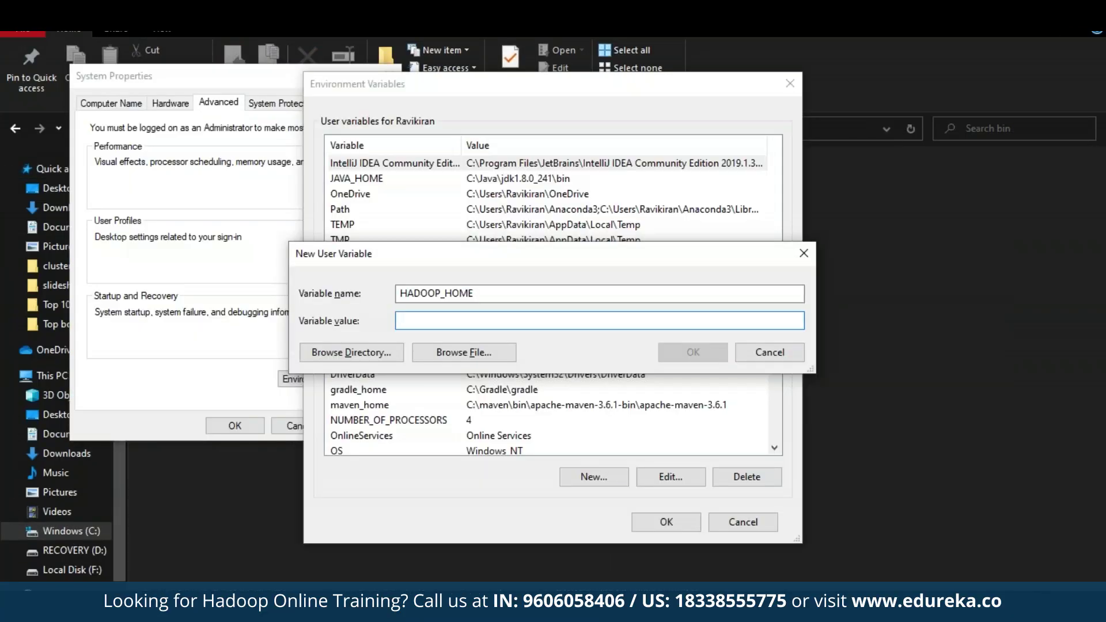
{"action": "type", "text": "C:\\hadoop\\bin"}
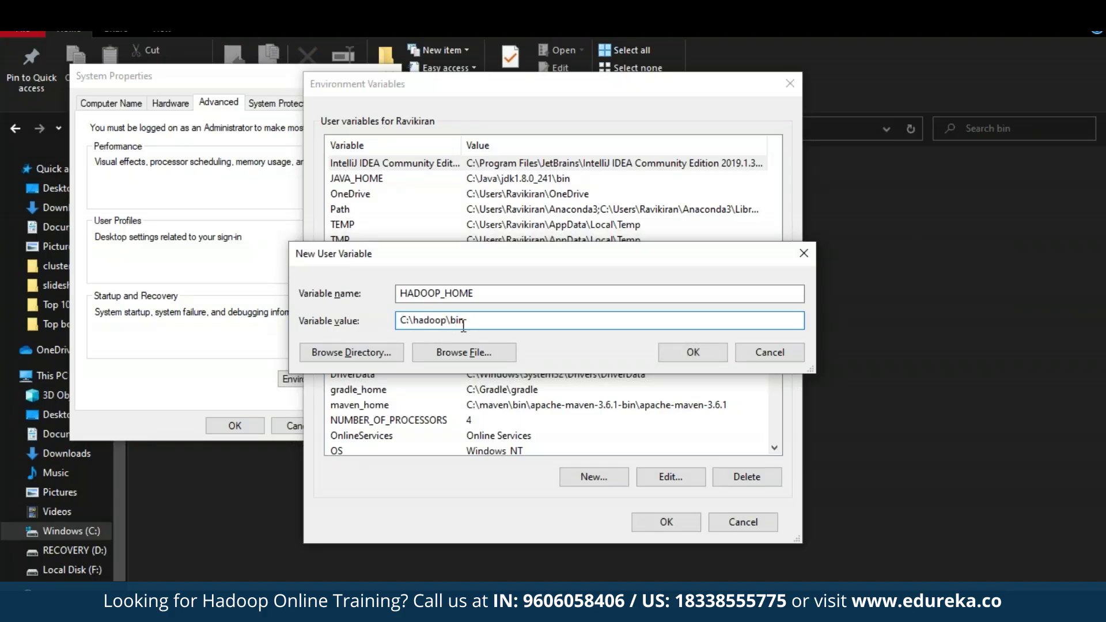
{"action": "left_click", "coordinate": [677, 355]}
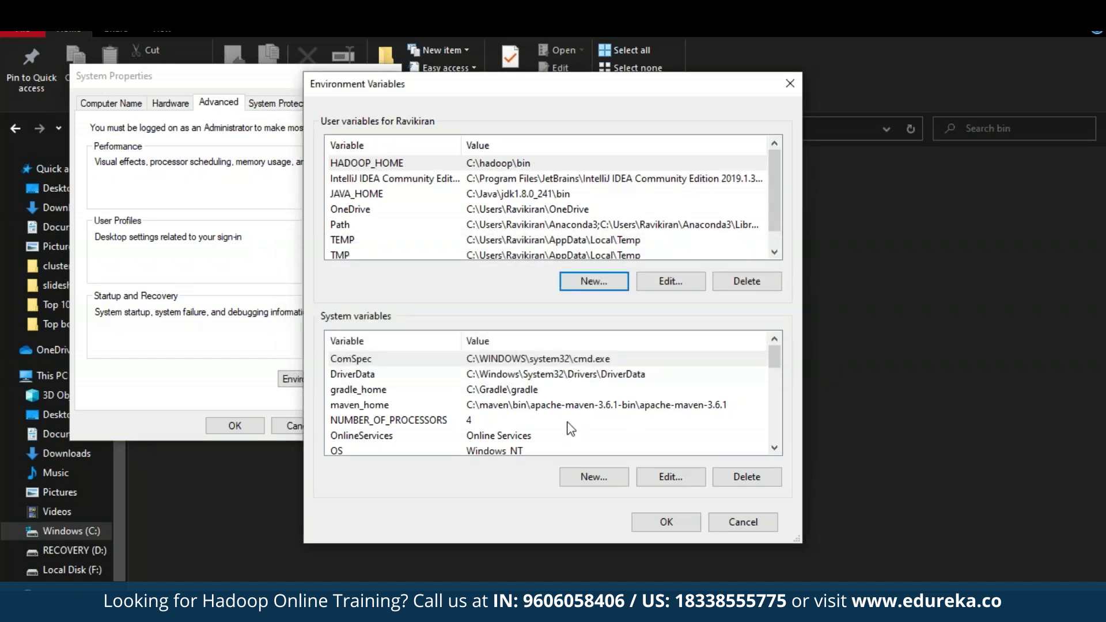
- Add C:\hadoop\bin as a new entry in the system Path variable
{"action": "scroll", "coordinate": [571, 429], "scroll_direction": "down", "scroll_amount": 3}
{"action": "scroll", "coordinate": [571, 430], "scroll_direction": "up", "scroll_amount": 3}
{"action": "scroll", "coordinate": [537, 407], "scroll_direction": "down", "scroll_amount": 2}
{"action": "left_click", "coordinate": [537, 404]}
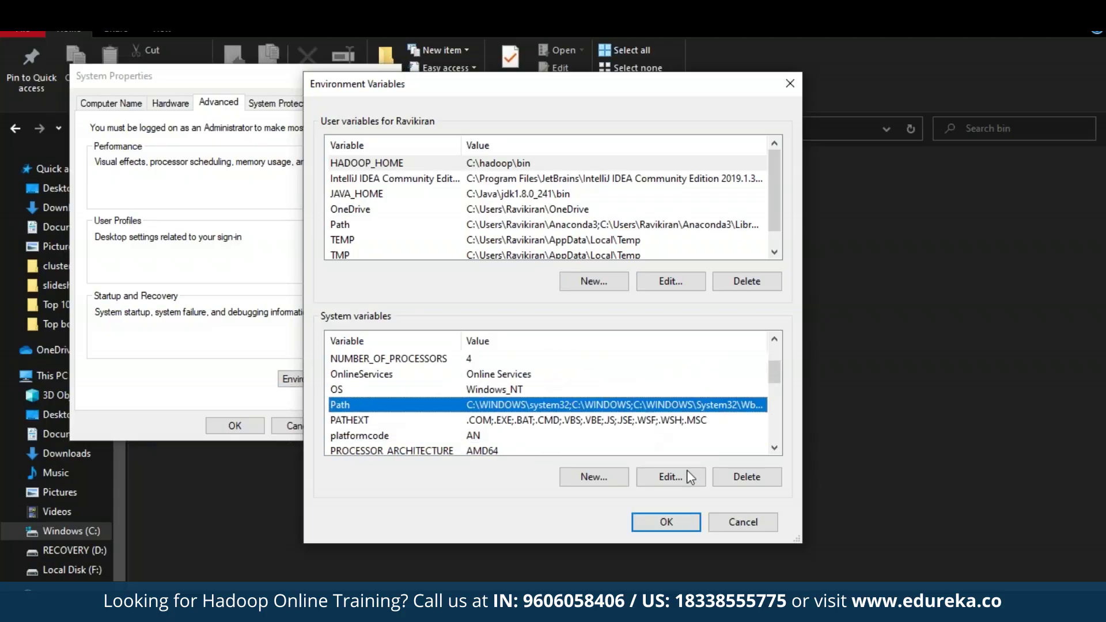
{"action": "left_click", "coordinate": [670, 476]}
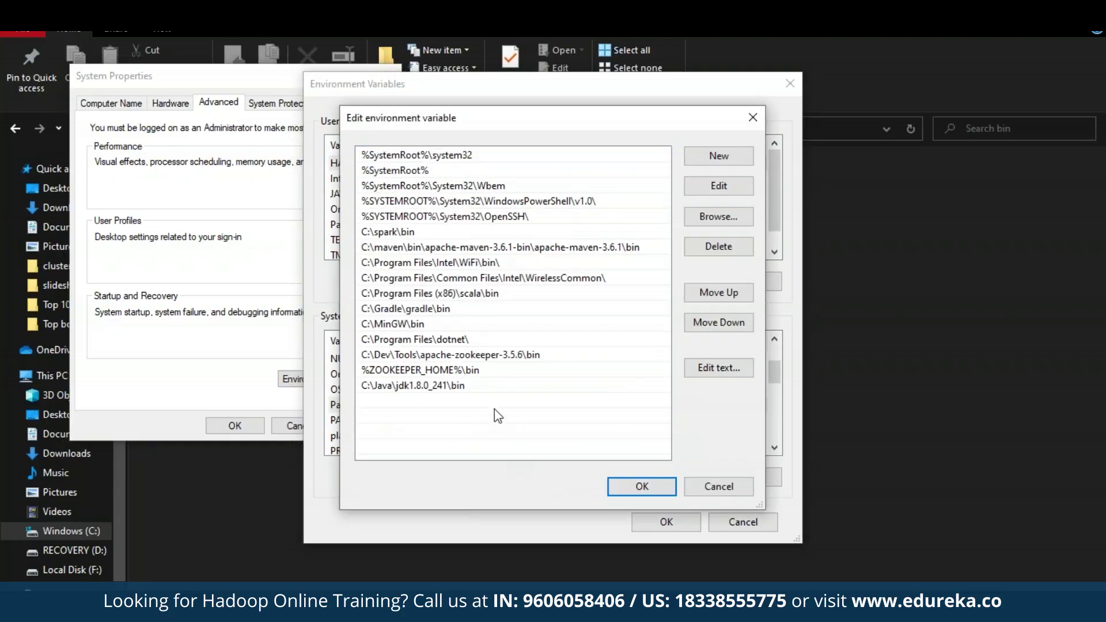
{"action": "left_click", "coordinate": [722, 155]}
{"action": "type", "text": "C:\\hadoop\\bin"}
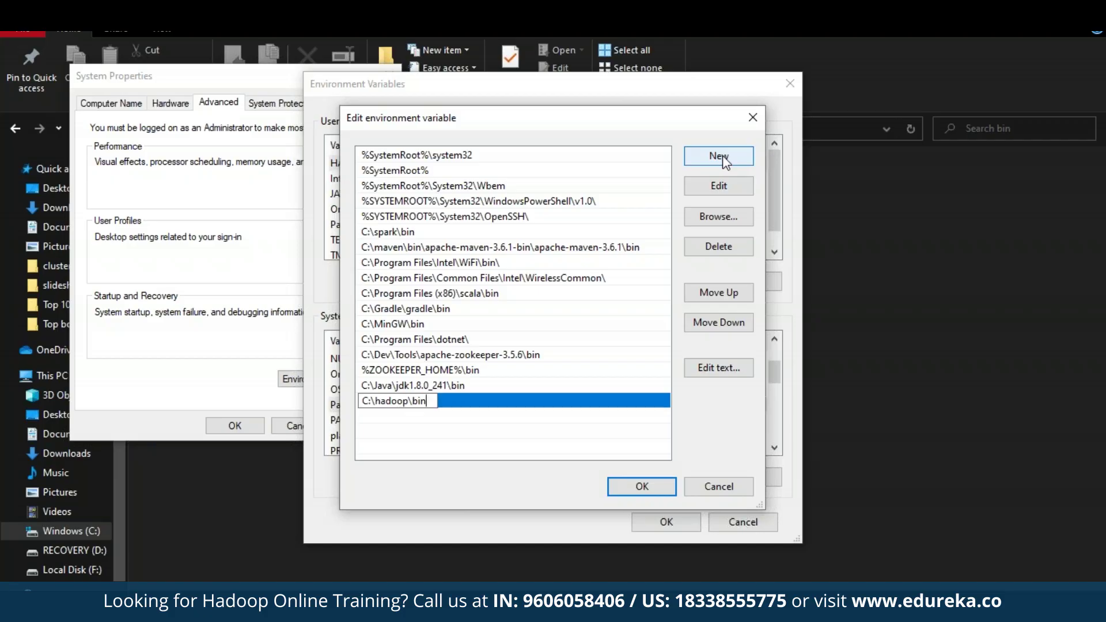
{"action": "left_click", "coordinate": [707, 170]}
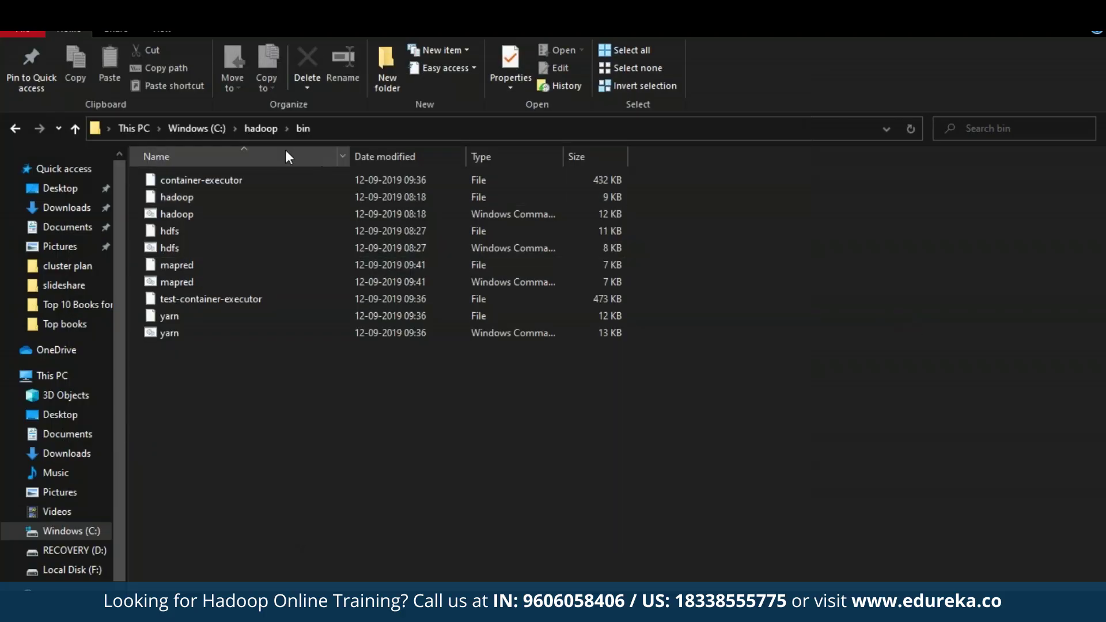
- Copy the path of the C:\hadoop\sbin folder, add it to the system Path variable and confirm all the environment variable changes
{"action": "left_click", "coordinate": [266, 128]}
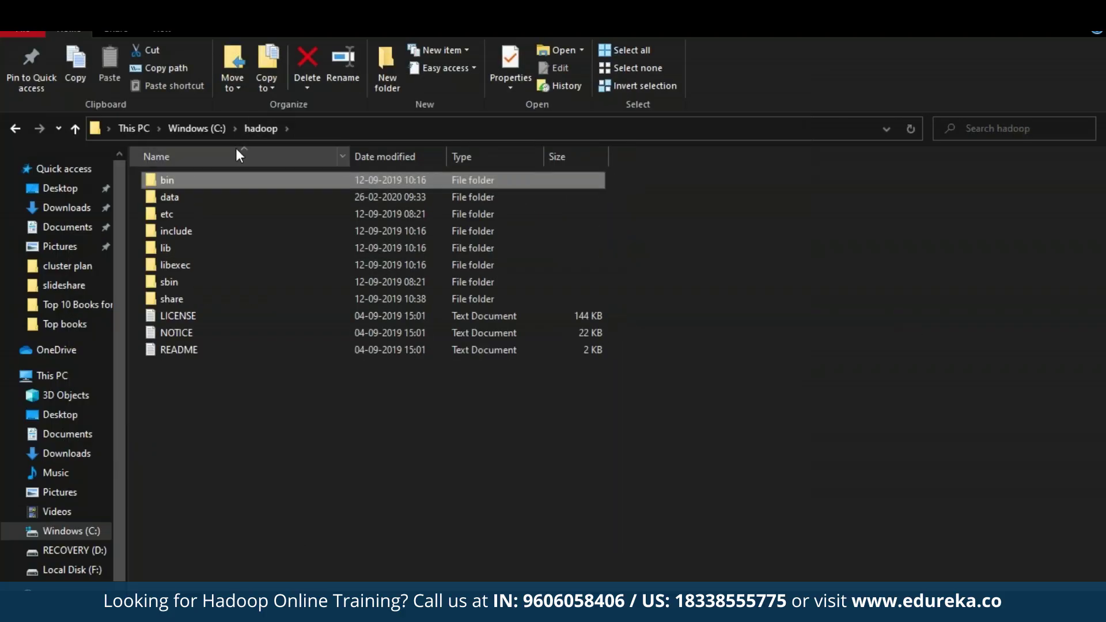
{"action": "double_click", "coordinate": [187, 281]}
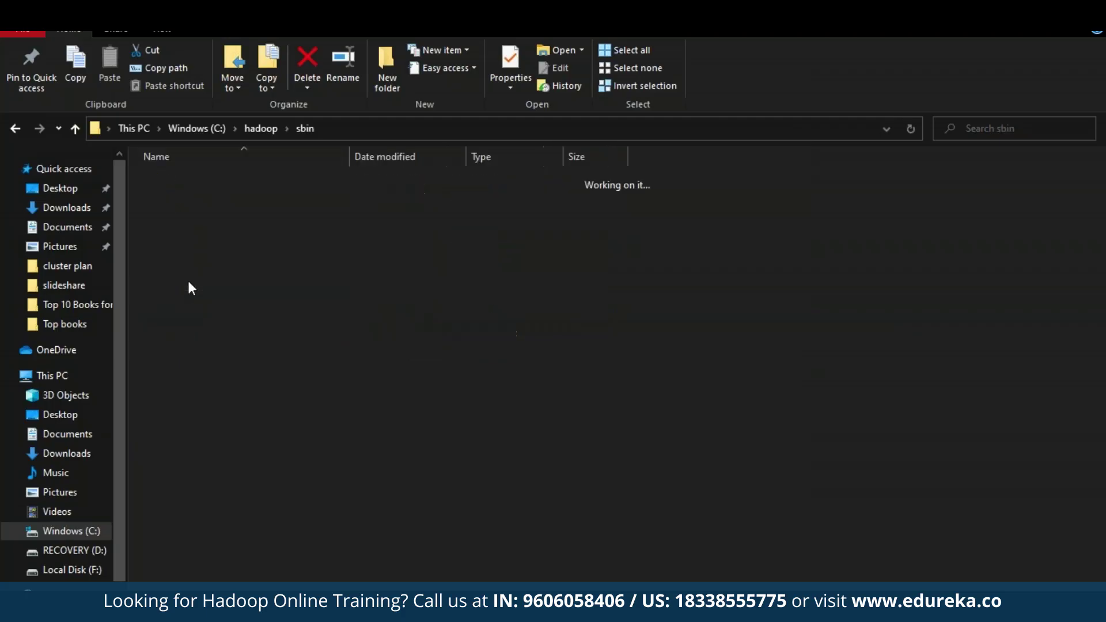
{"action": "left_click", "coordinate": [372, 129]}
{"action": "key", "text": "ctrl+c"}
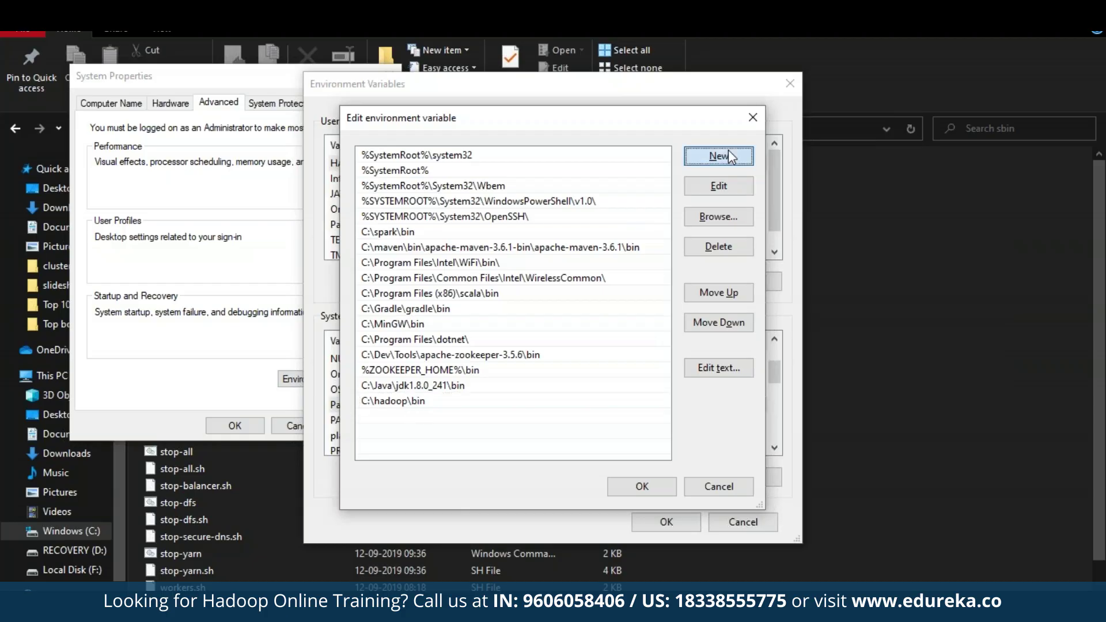
{"action": "left_click", "coordinate": [728, 156]}
{"action": "key", "text": "ctrl+v"}
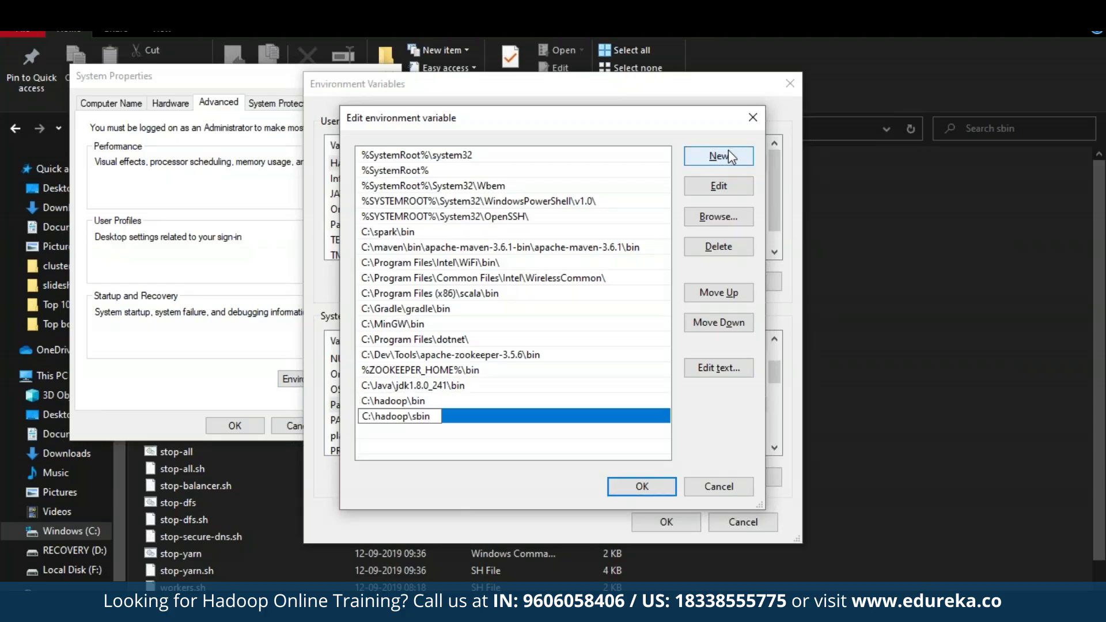
{"action": "left_click", "coordinate": [638, 485]}
{"action": "left_click", "coordinate": [664, 522]}
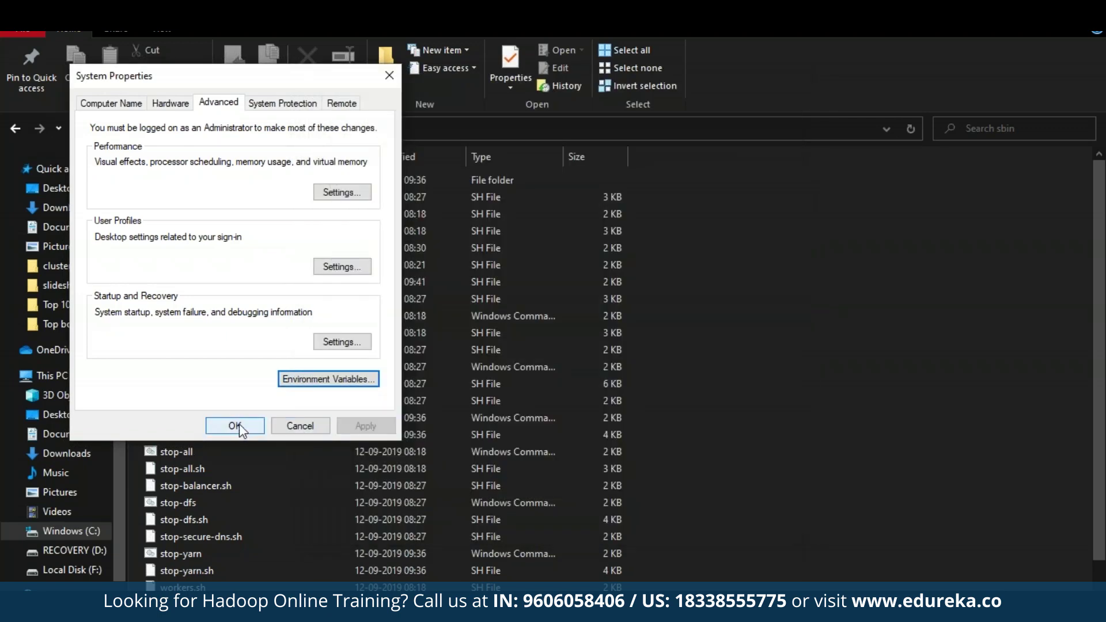
{"action": "left_click", "coordinate": [235, 425]}
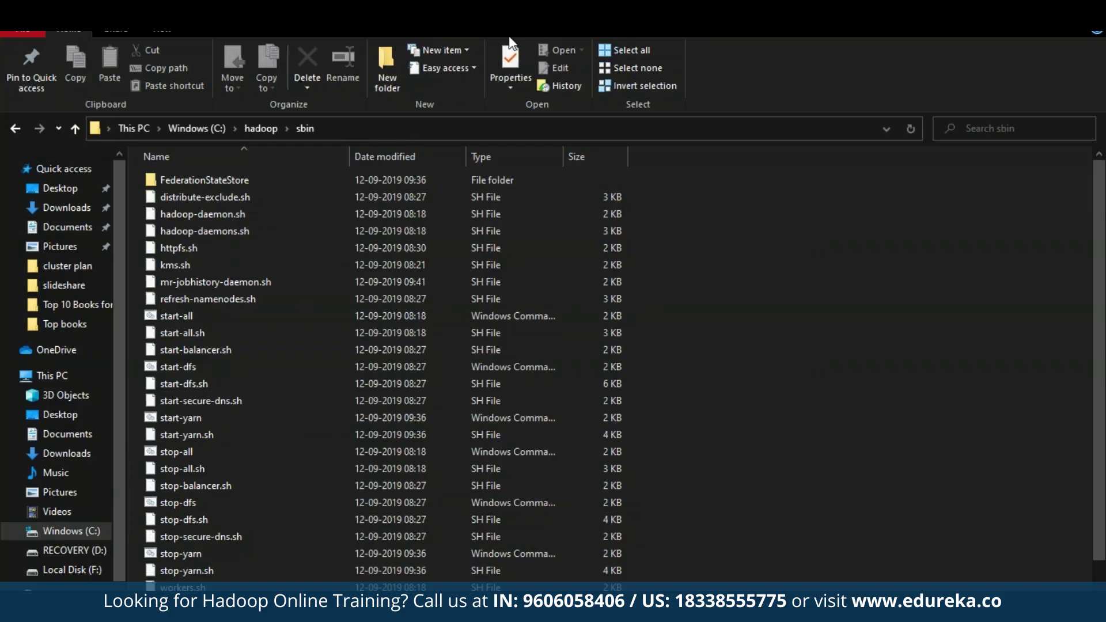
- Check the contents of C:\hadoop\bin, and extract HadoopConfiguration-FIXbin (1).rar in the hadoop folder with 7-Zip
{"action": "left_click", "coordinate": [250, 130]}
{"action": "double_click", "coordinate": [175, 187]}
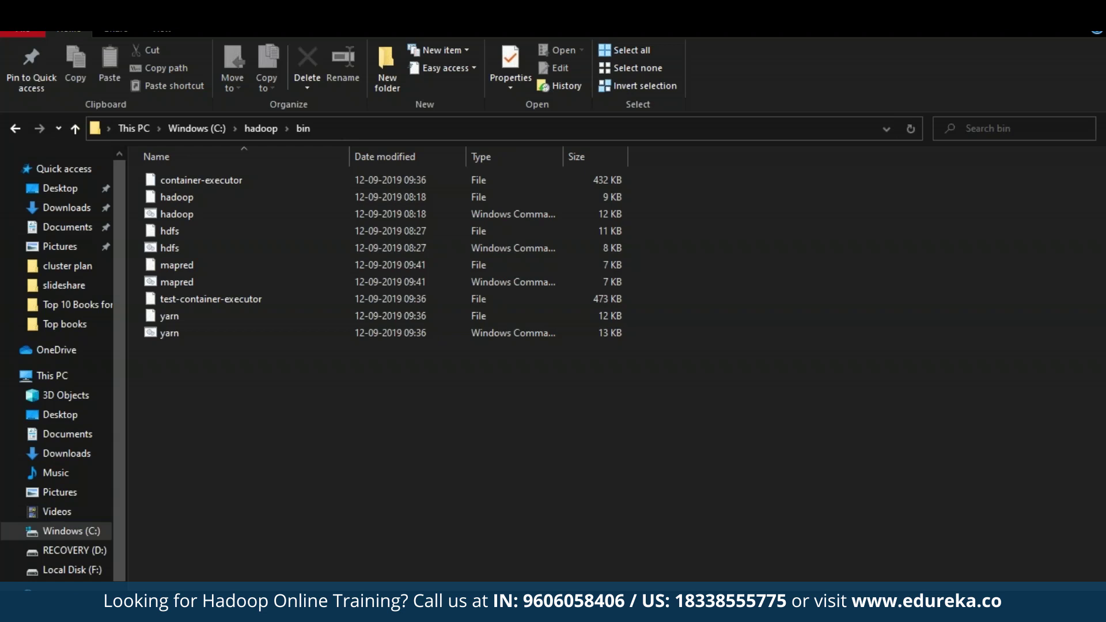
{"action": "key", "text": "alt+Up"}
{"action": "left_click", "coordinate": [397, 369]}
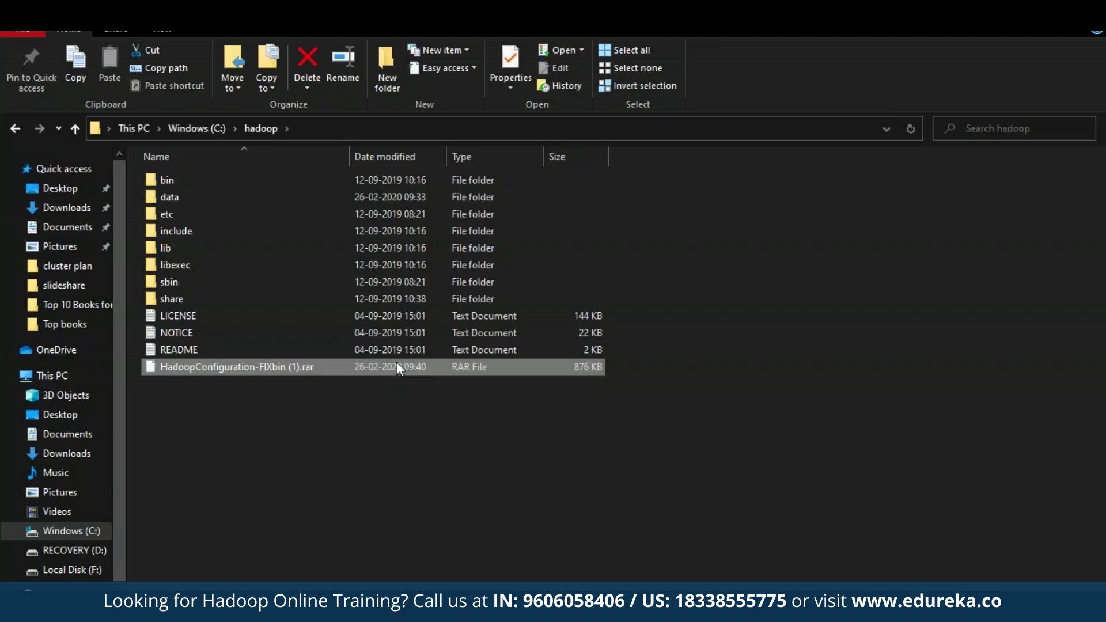
{"action": "right_click", "coordinate": [397, 364]}
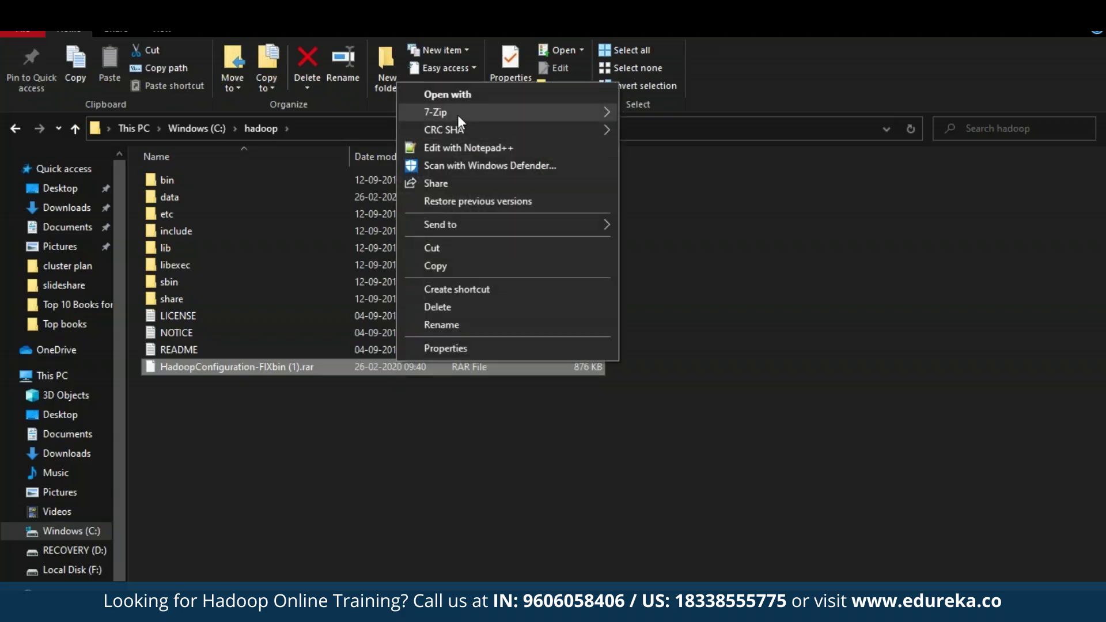
{"action": "mouse_move", "coordinate": [458, 115]}
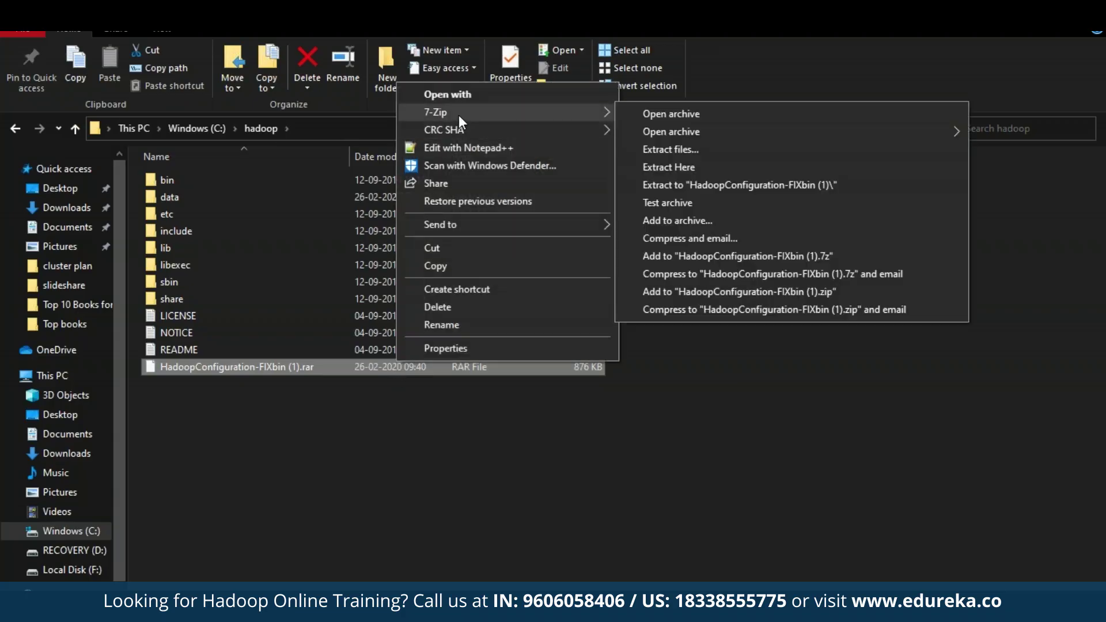
{"action": "left_click", "coordinate": [685, 150]}
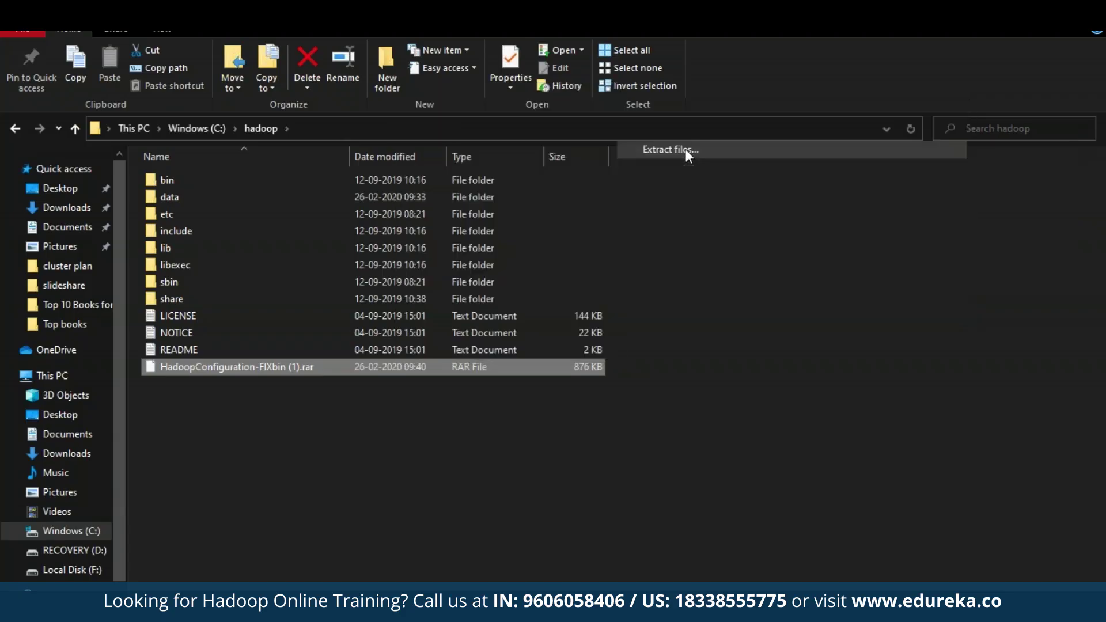
{"action": "left_click", "coordinate": [570, 419]}
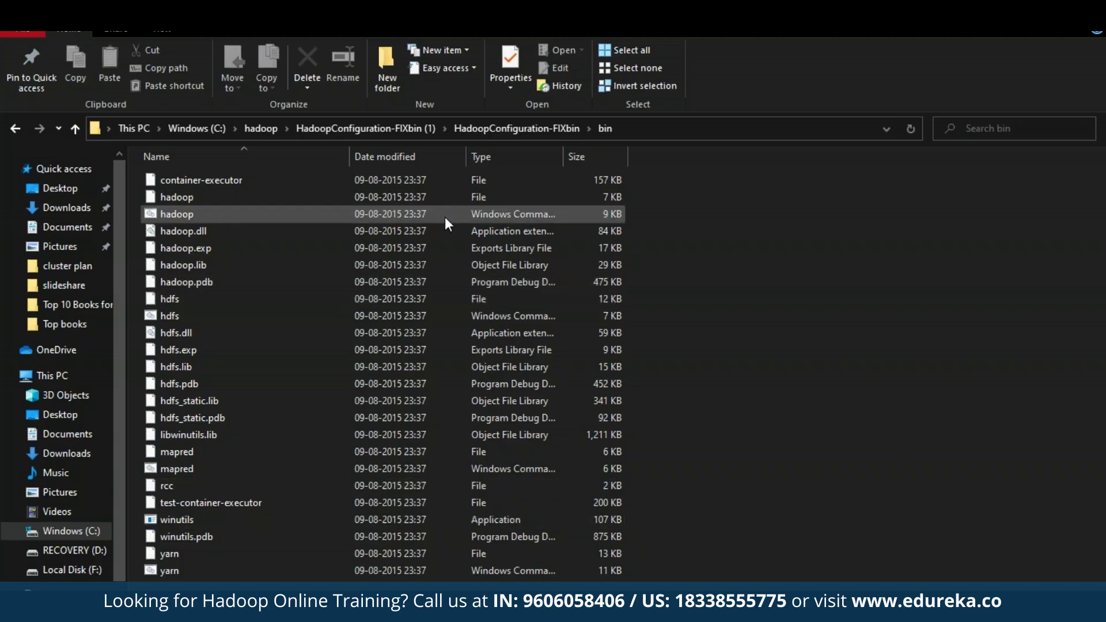
- Replace the bin folder in C:\hadoop with the one from the extracted HadoopConfiguration-FIXbin folder, permanently deleting the original
{"action": "left_click", "coordinate": [495, 135]}
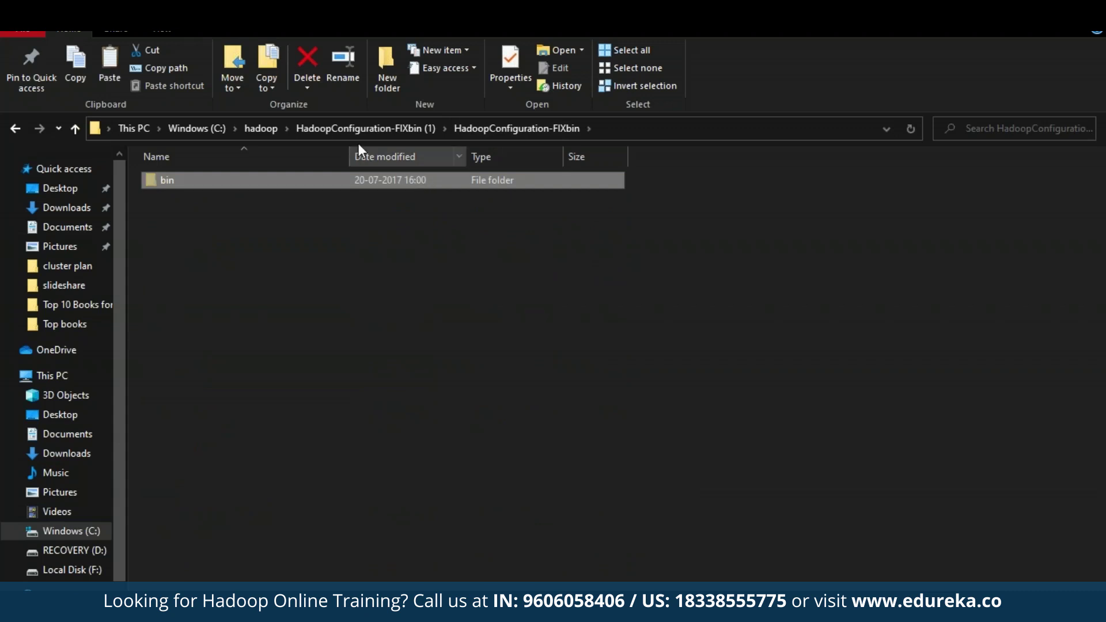
{"action": "left_click", "coordinate": [252, 128]}
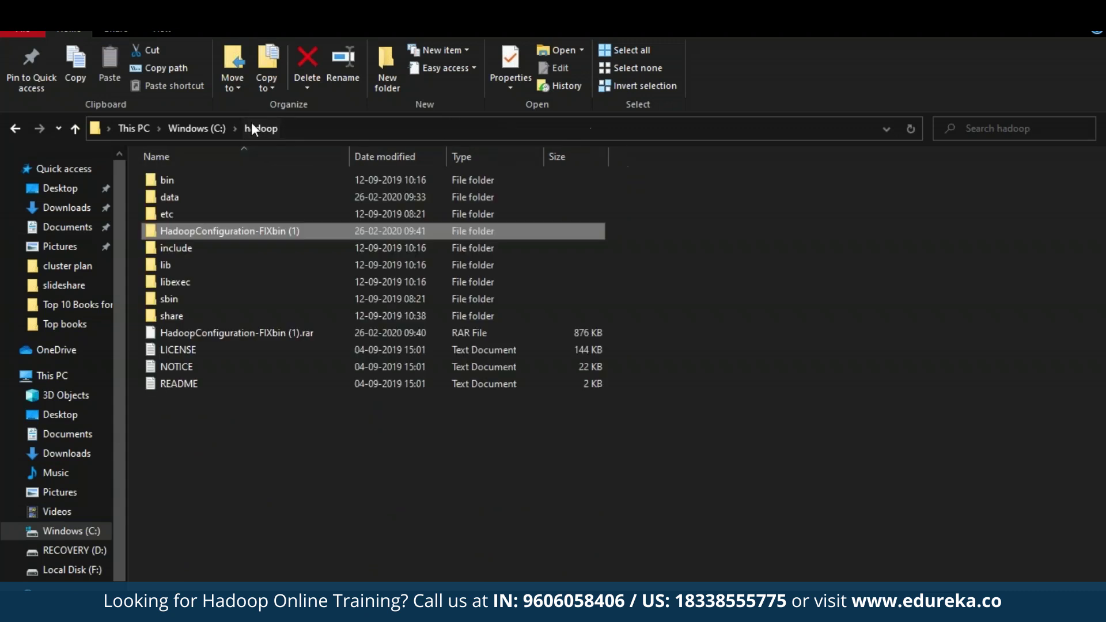
{"action": "left_click", "coordinate": [199, 178]}
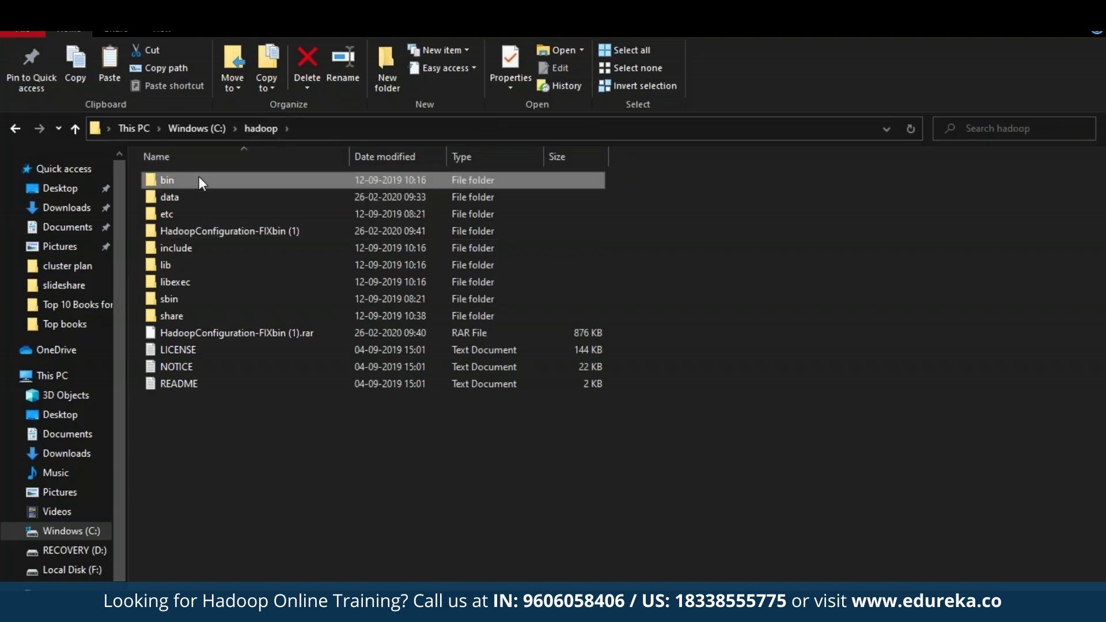
{"action": "key", "text": "shift+Delete"}
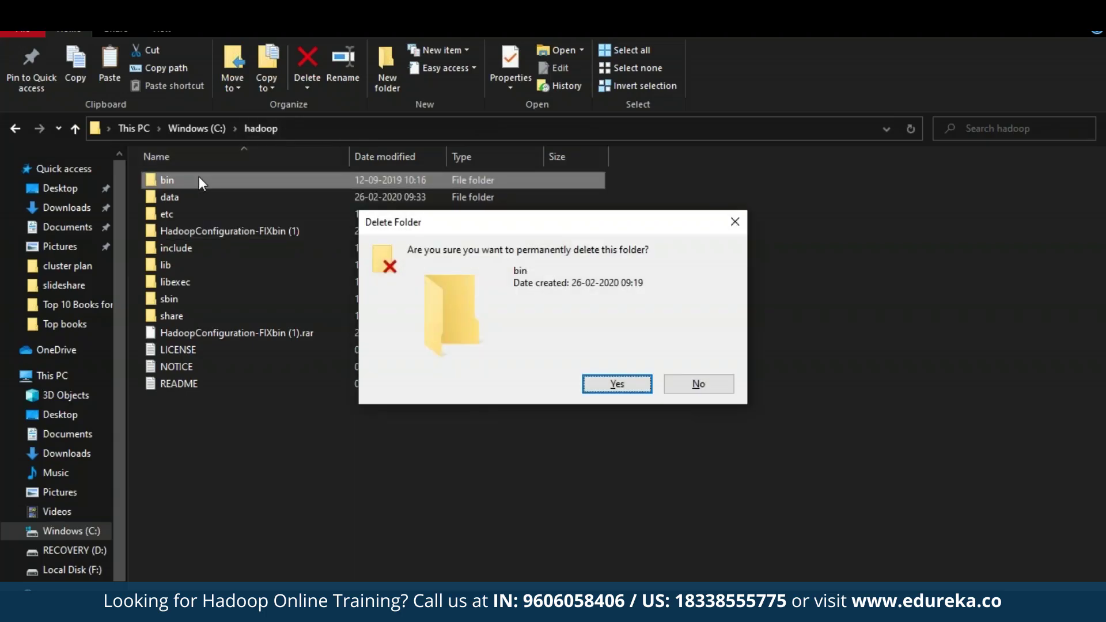
{"action": "left_click", "coordinate": [623, 385]}
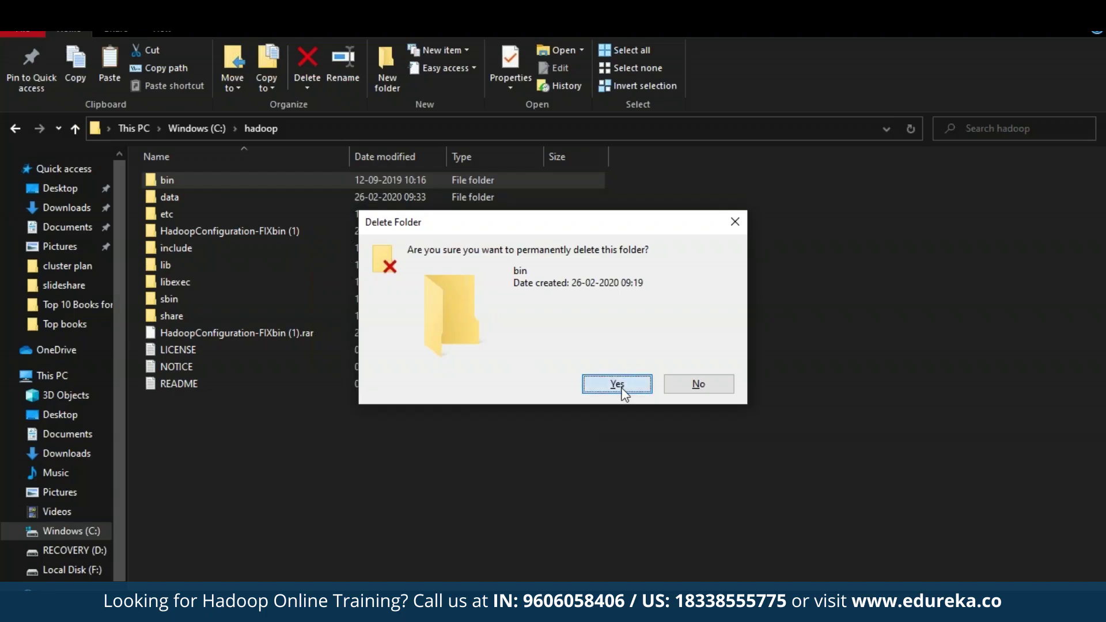
- Delete the HadoopConfiguration-FIXbin (1) folder and its RAR archive from C:\hadoop
{"action": "left_click", "coordinate": [314, 335]}
{"action": "left_click", "coordinate": [329, 236]}
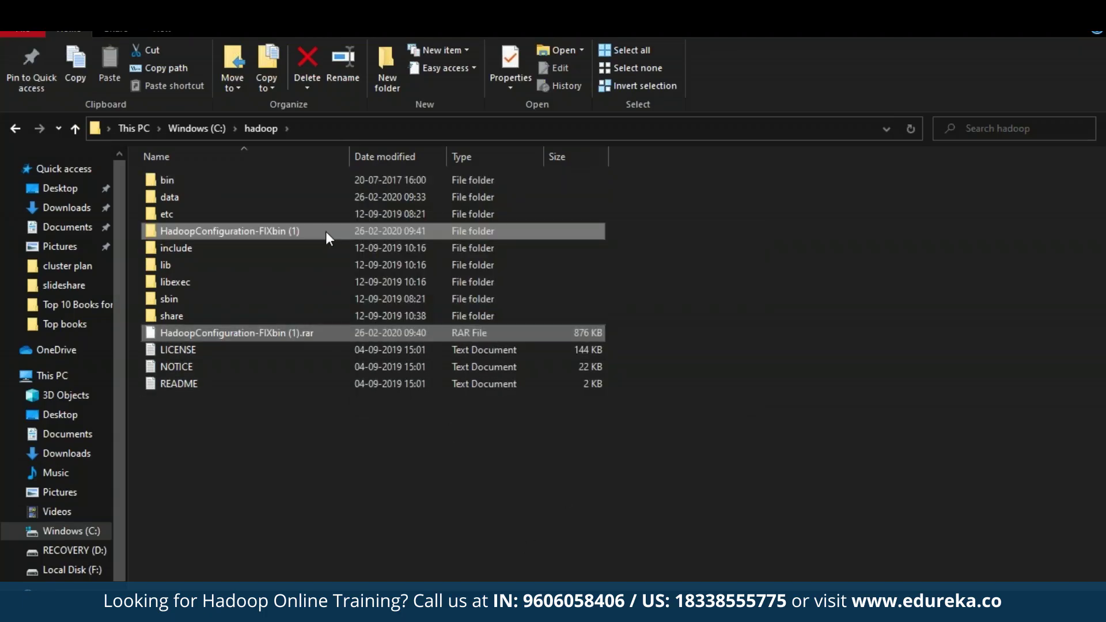
{"action": "key", "text": "Delete"}
{"action": "key", "text": "Return"}
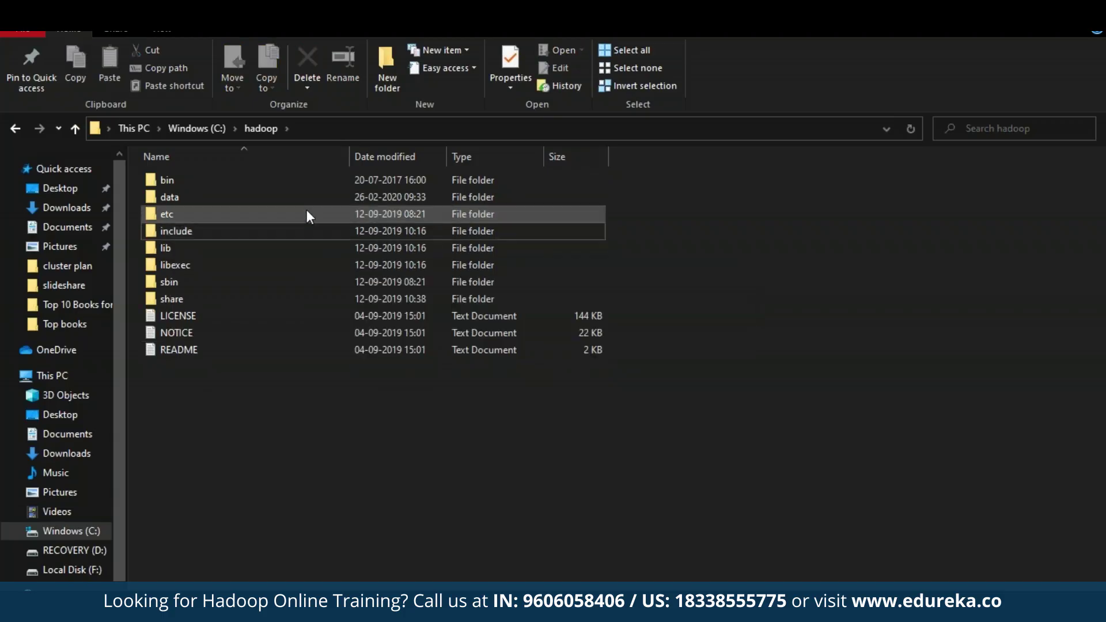
- Check the contents of the replaced C:\hadoop\bin folder, and format the NameNode by running hdfs namenode -format in a new Command Prompt
{"action": "double_click", "coordinate": [308, 180]}
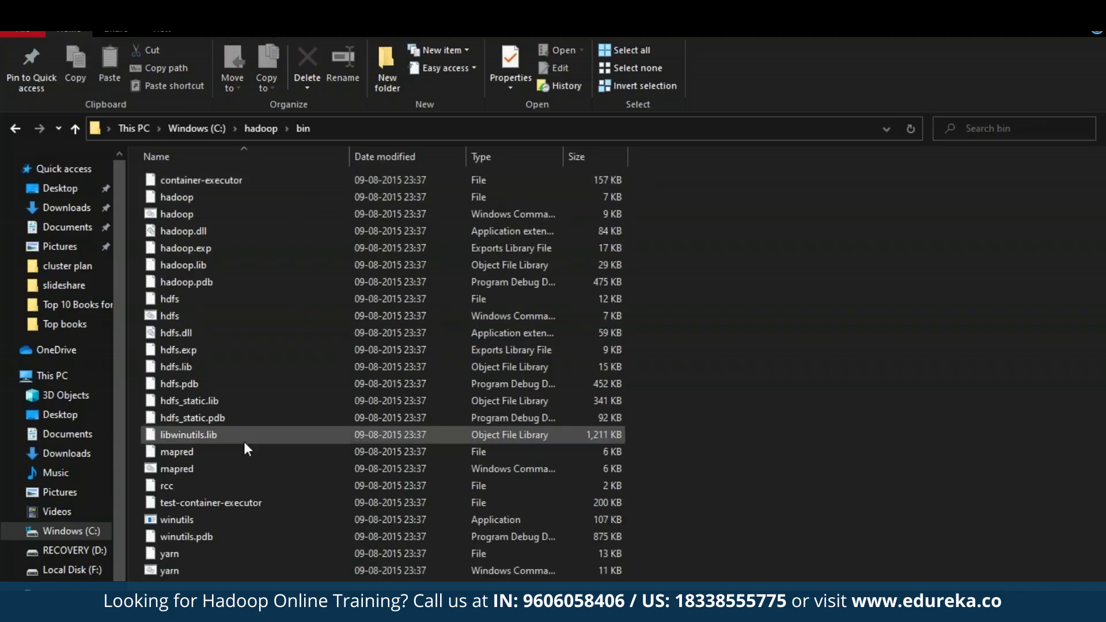
{"action": "left_click", "coordinate": [263, 128]}
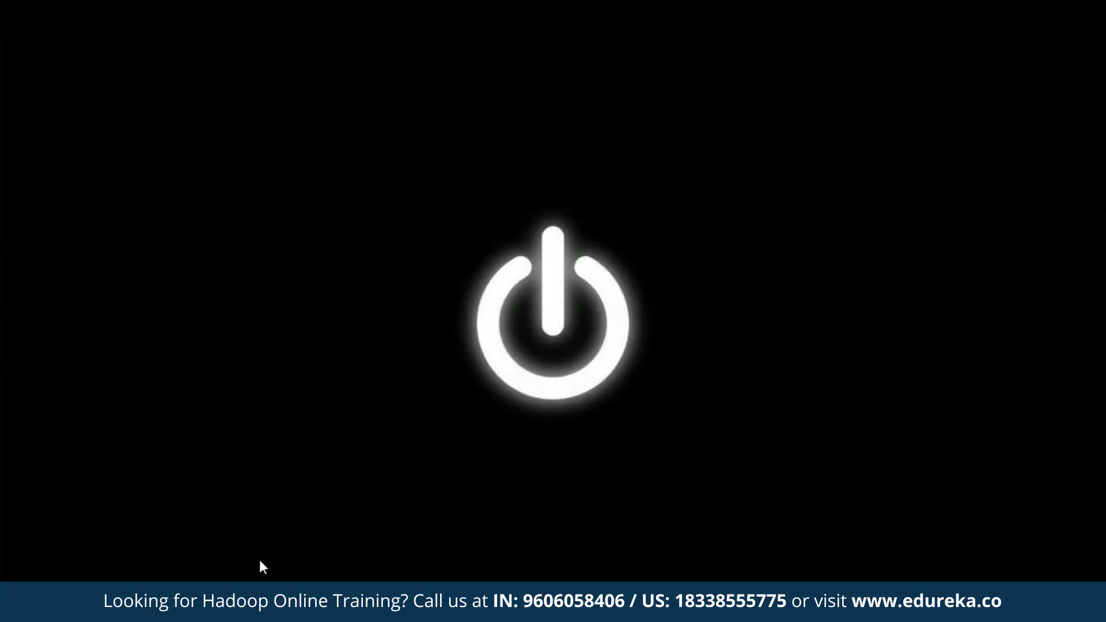
{"action": "key", "text": "super+r"}
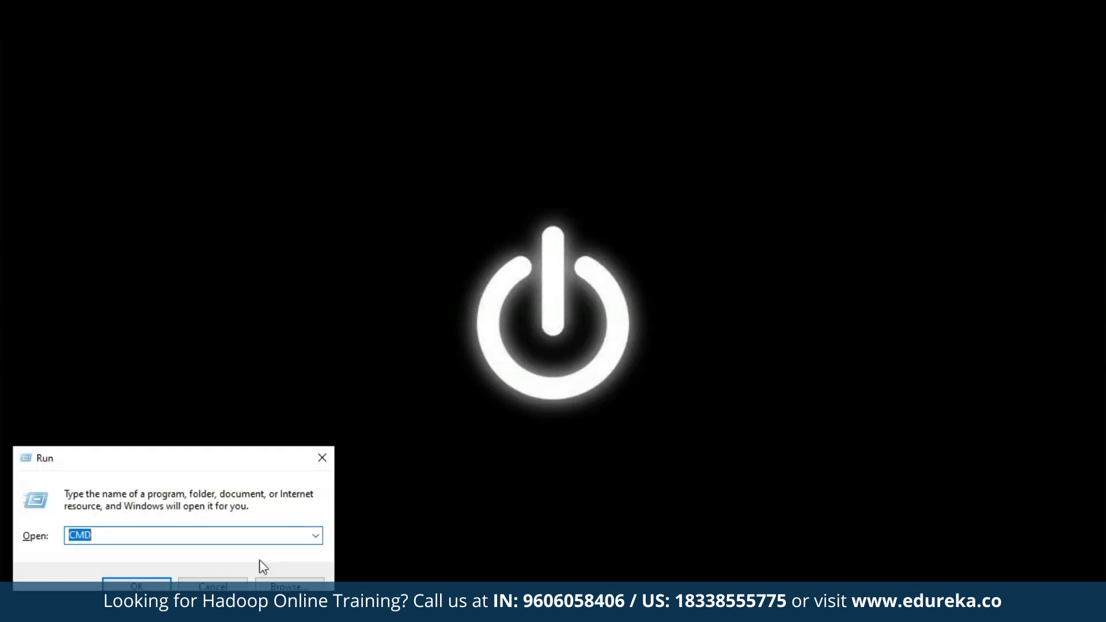
{"action": "key", "text": "Return"}
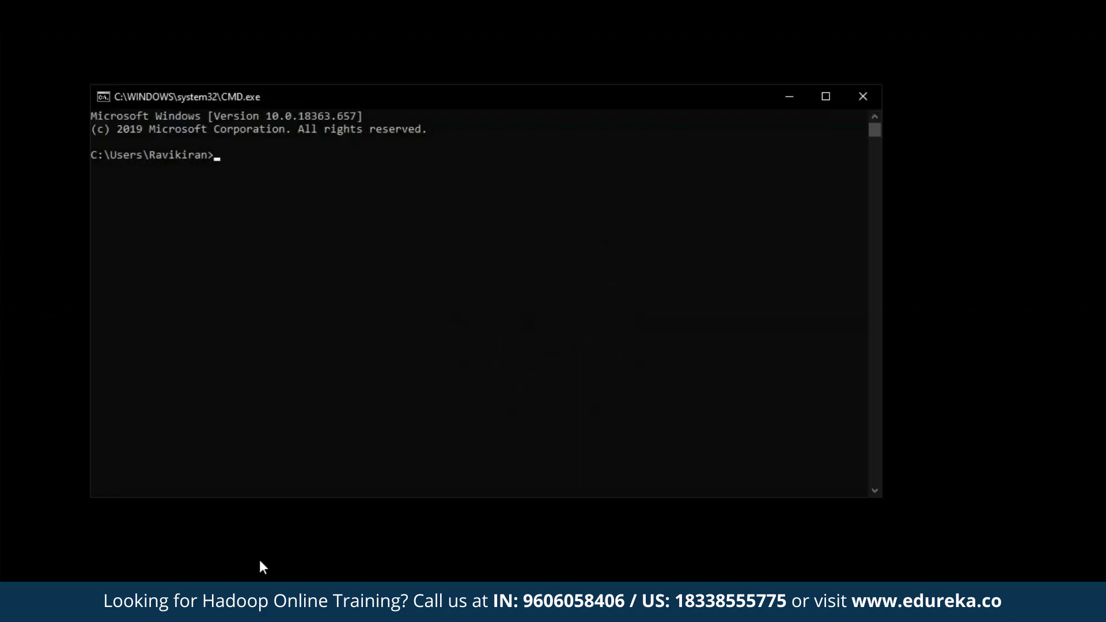
{"action": "type", "text": "hdfs namenode -format"}
{"action": "key", "text": "Return"}
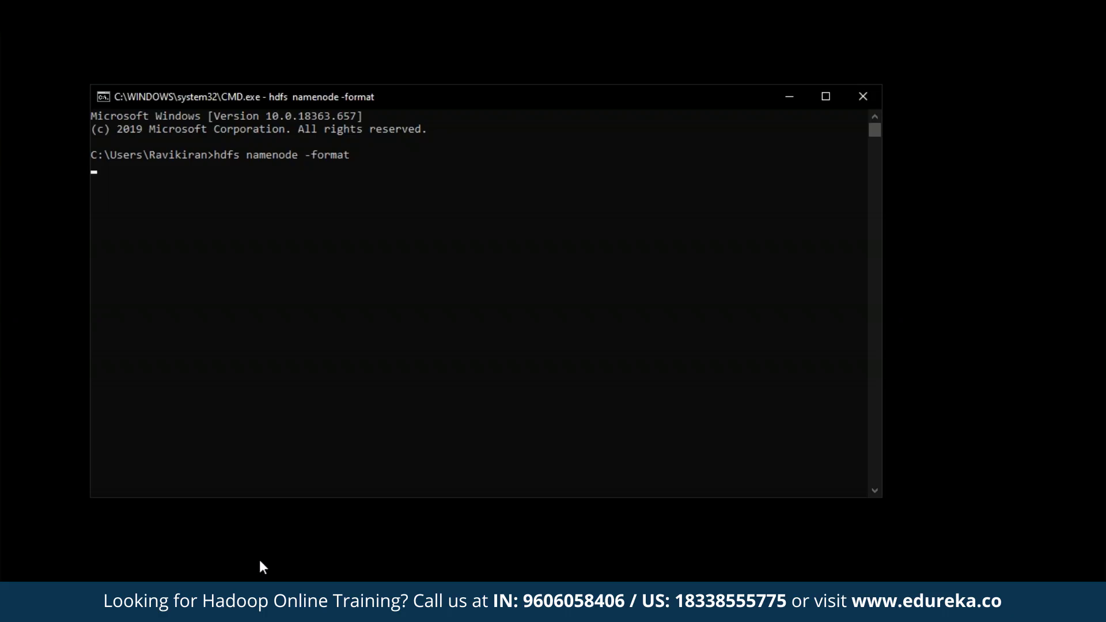
{"action": "scroll", "coordinate": [231, 346], "scroll_direction": "up", "scroll_amount": 15}
{"action": "left_click_drag", "start_coordinate": [298, 194], "coordinate": [188, 195]}
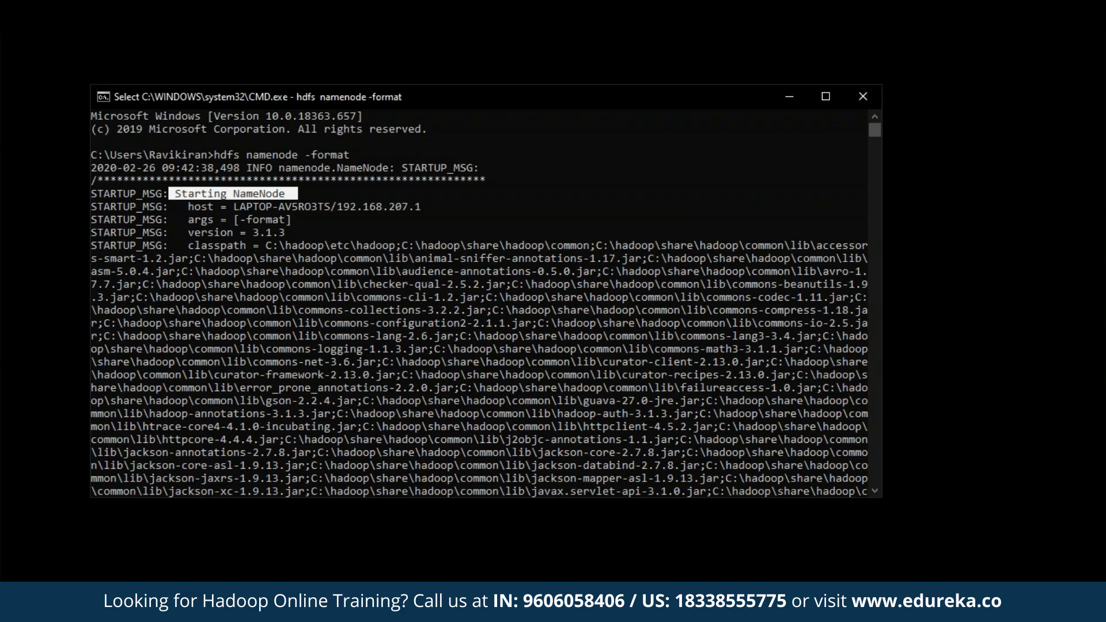
- Open a second Command Prompt and change its working directory to C:\hadoop\sbin
{"action": "key", "text": "super+r"}
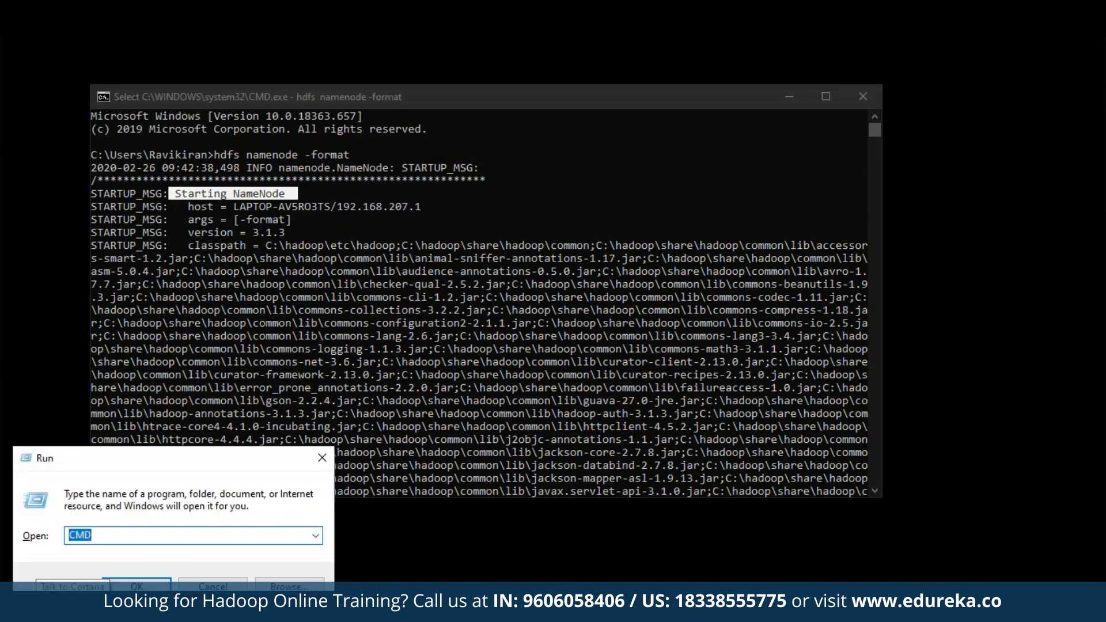
{"action": "key", "text": "Return"}
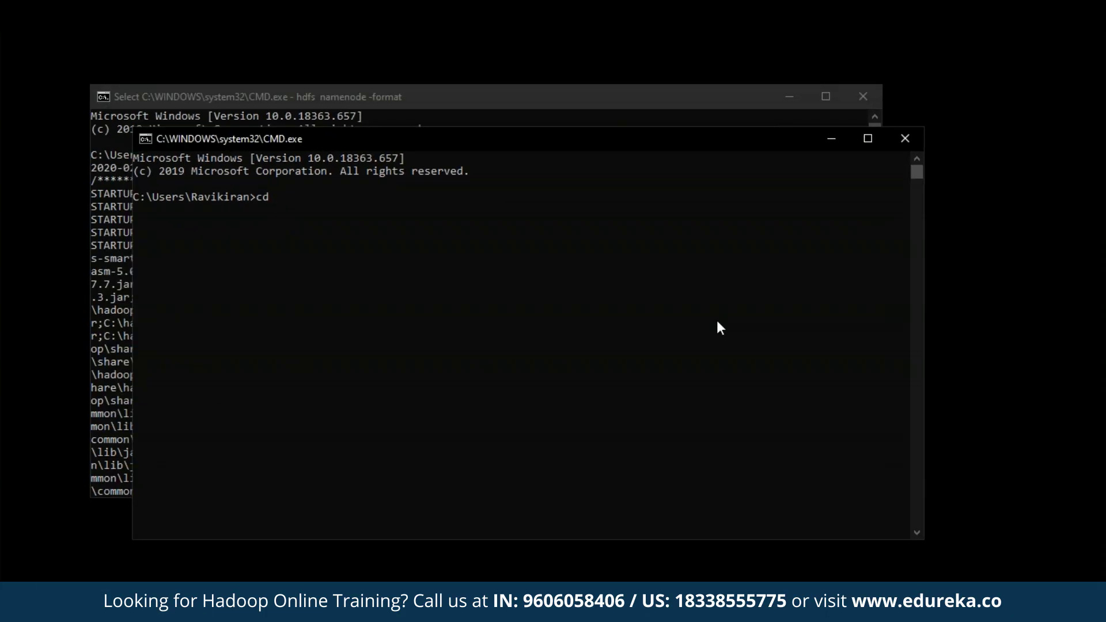
{"action": "type", "text": "hadoop"}
{"action": "key", "text": "Return"}
{"action": "type", "text": "cd"}
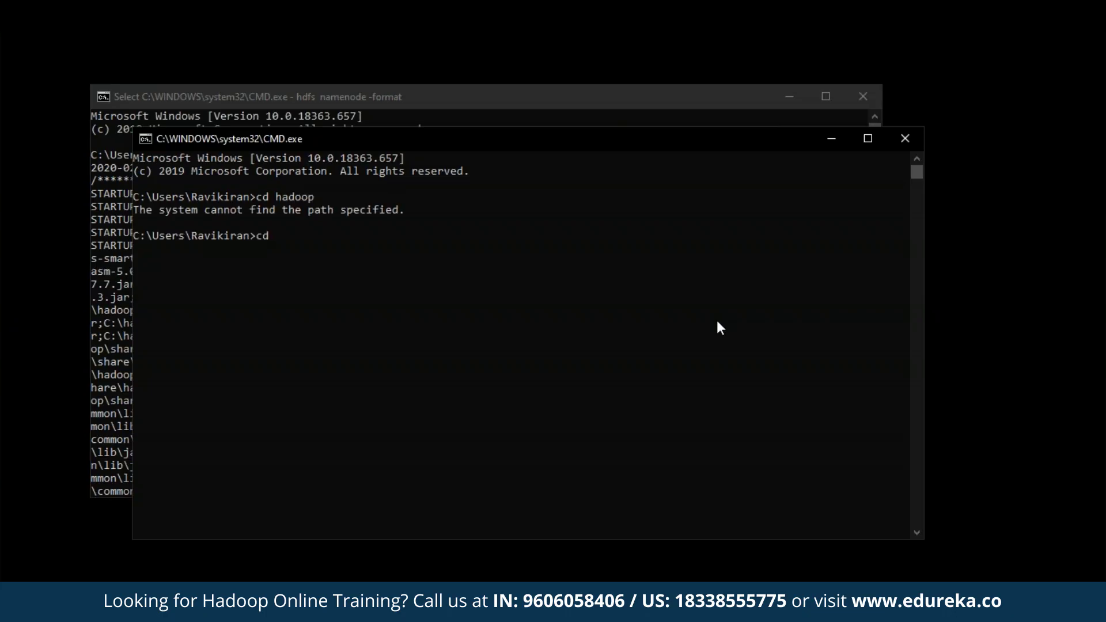
{"action": "key", "text": "Return"}
{"action": "type", "text": "cd \\hadoop"}
{"action": "key", "text": "Return"}
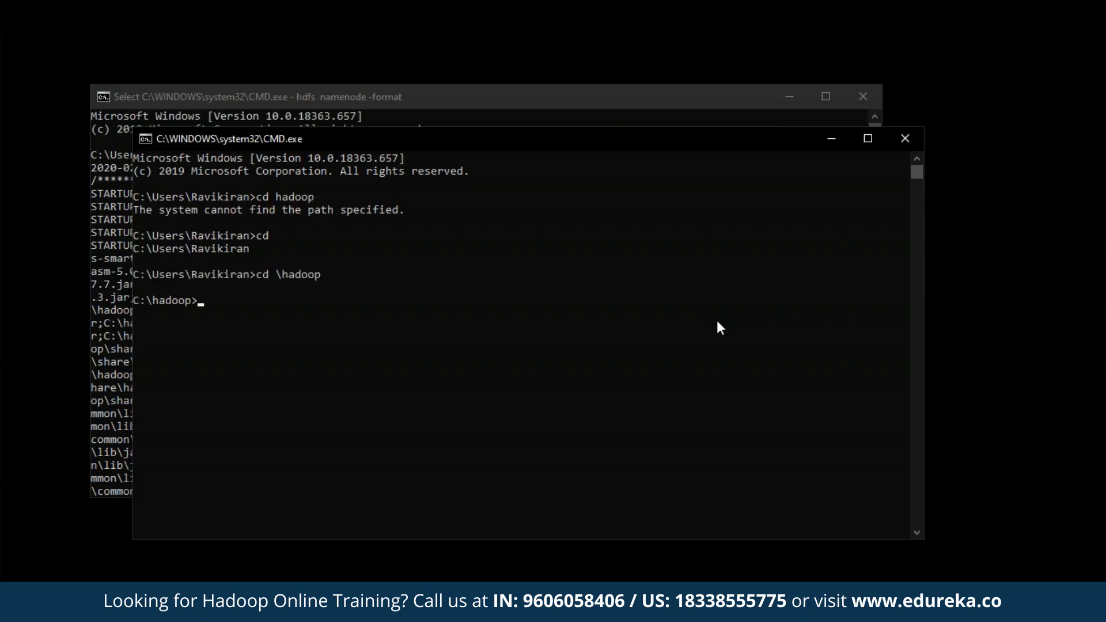
{"action": "type", "text": "cd \\sbin"}
{"action": "key", "text": "Return"}
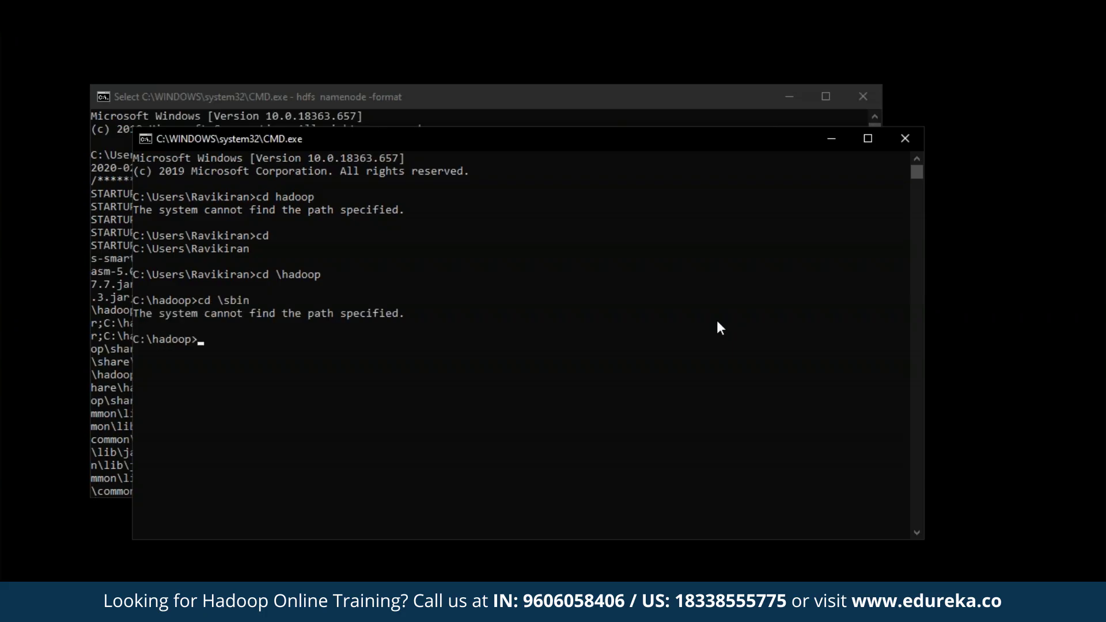
{"action": "type", "text": "cd sbin"}
{"action": "key", "text": "Return"}
- Start all the Hadoop daemons by running start-all.cmd from the sbin folder
{"action": "type", "text": "start"}
{"action": "left_click", "coordinate": [446, 391]}
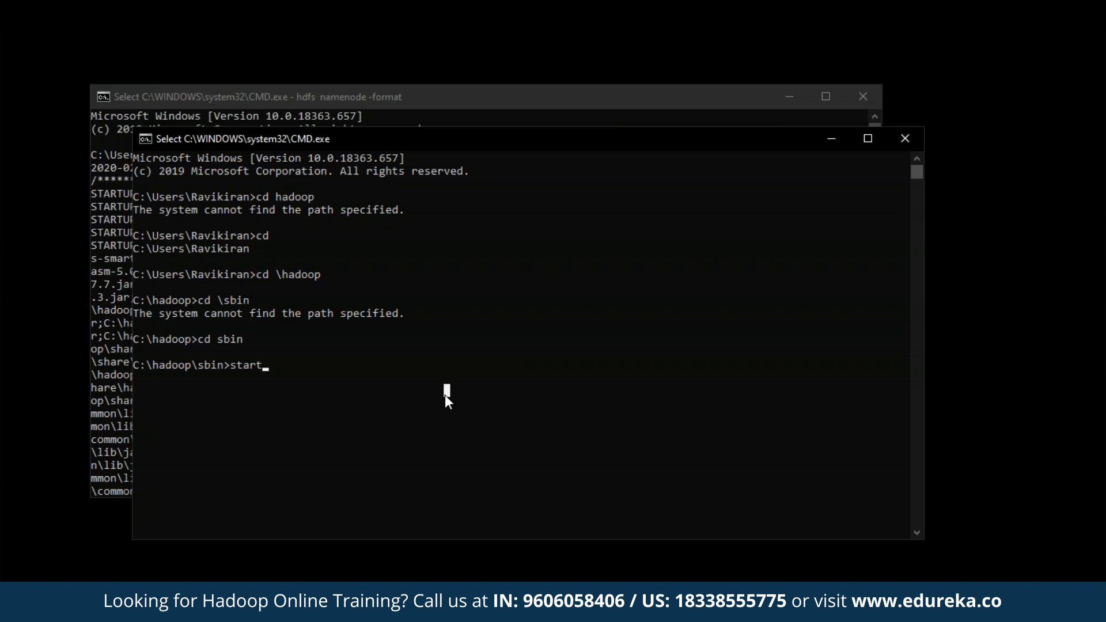
{"action": "key", "text": "Escape"}
{"action": "type", "text": "-all"}
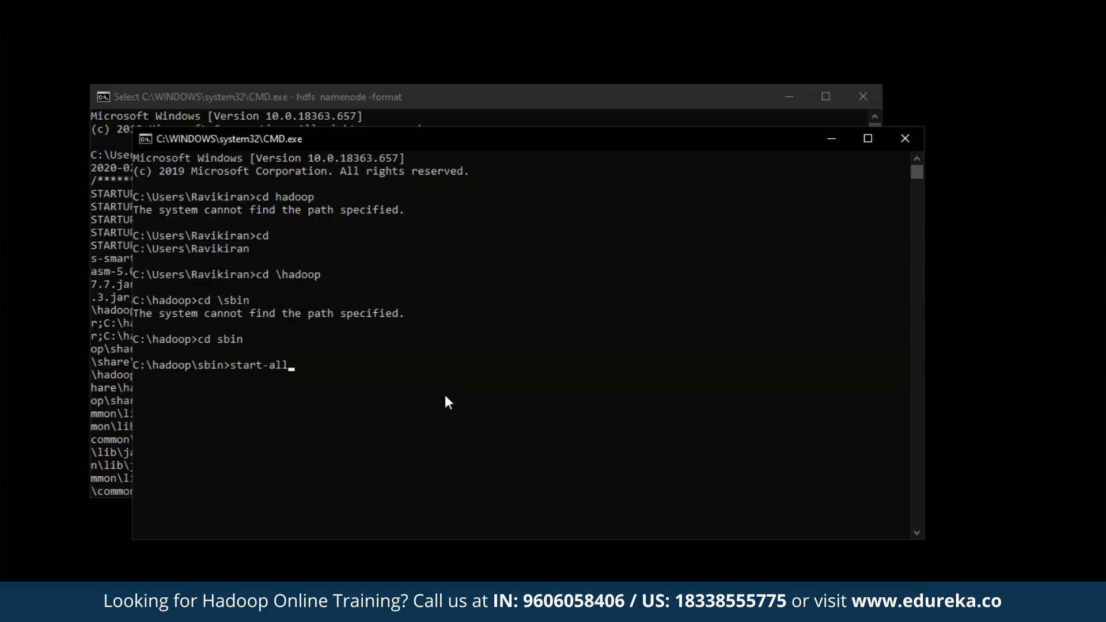
{"action": "type", "text": ".cmd"}
{"action": "key", "text": "Return"}
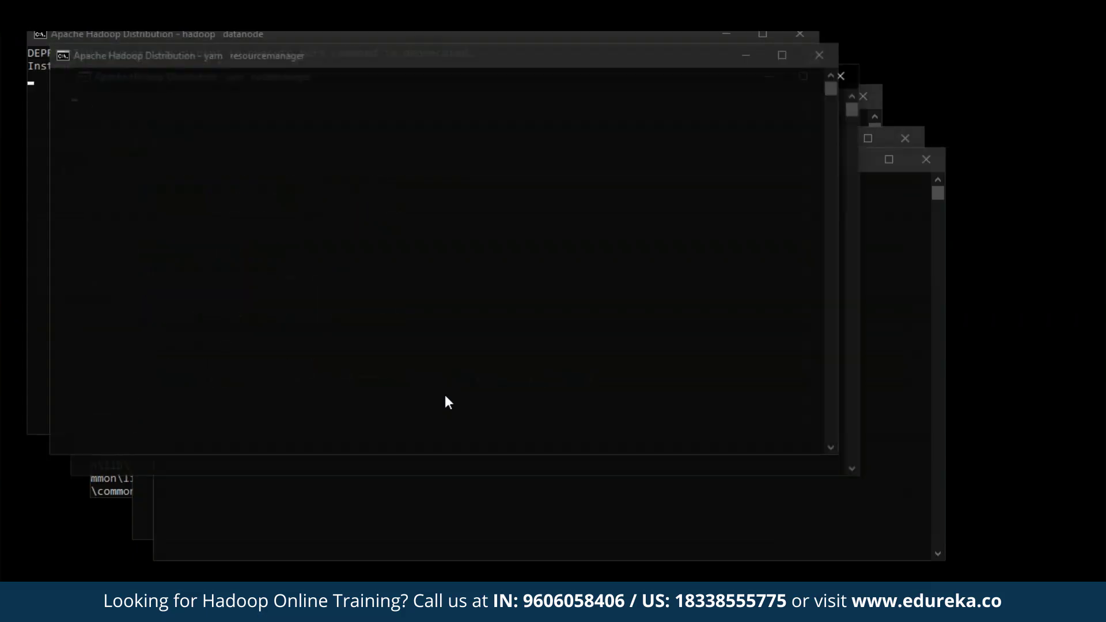